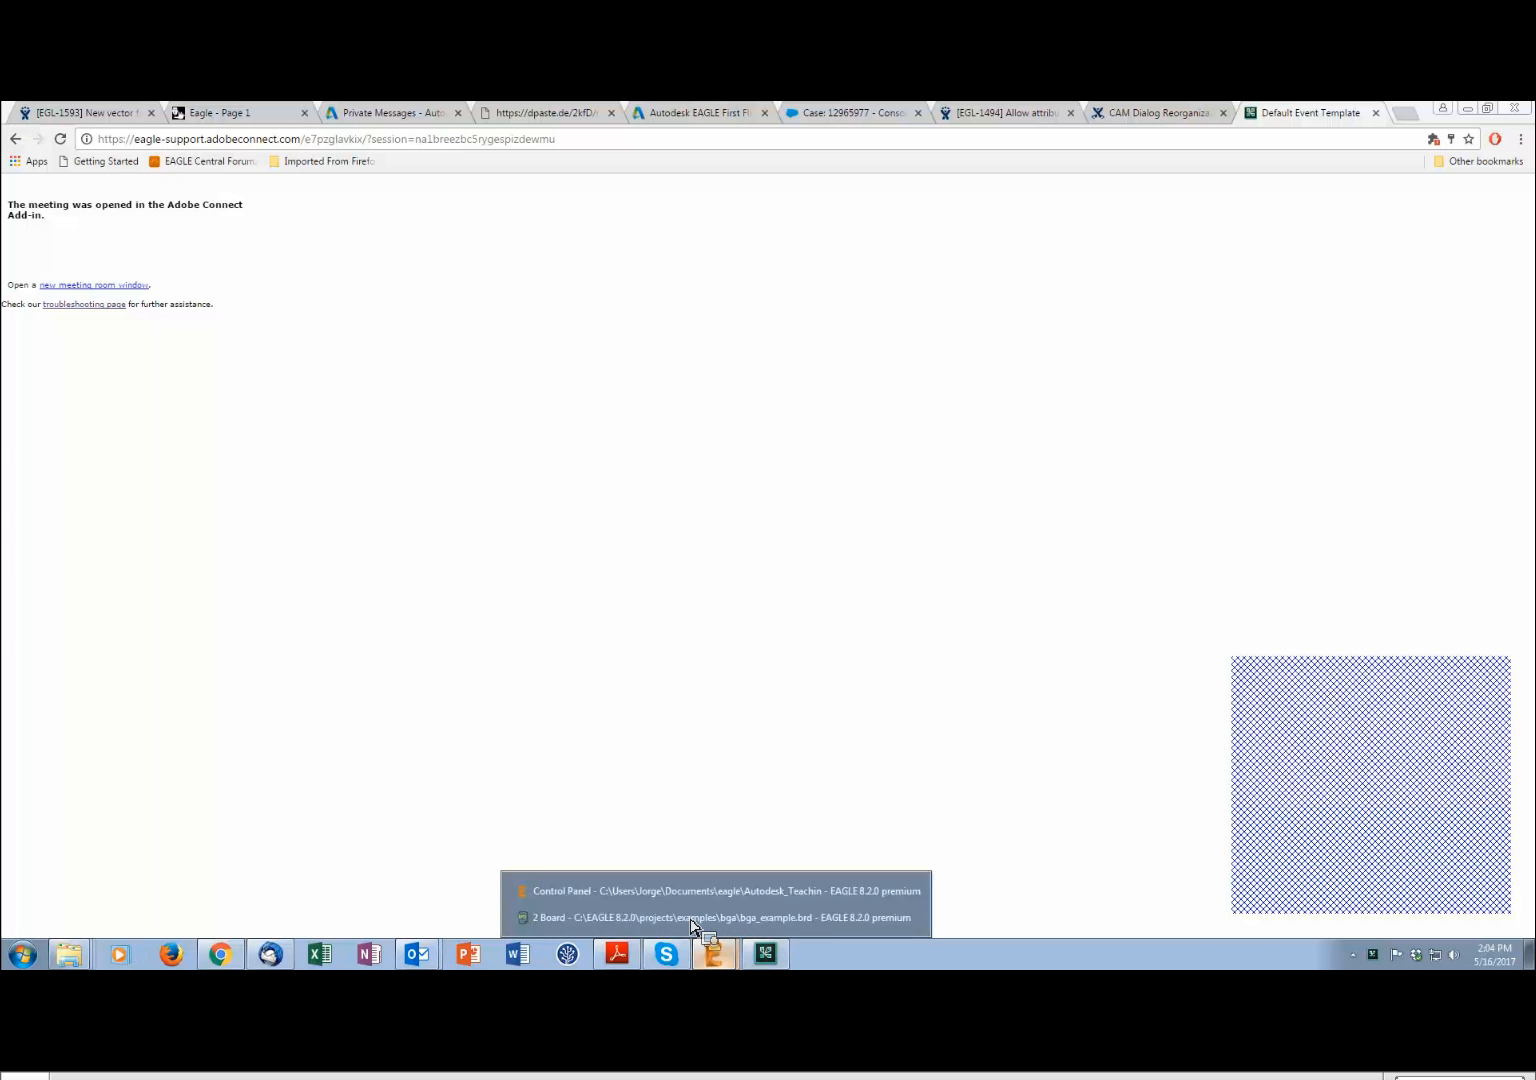
# Switch to the bga_example.brd board in EAGLE and examine the whole layout and the BGA's pads and airwires
pyautogui.click(694, 919)
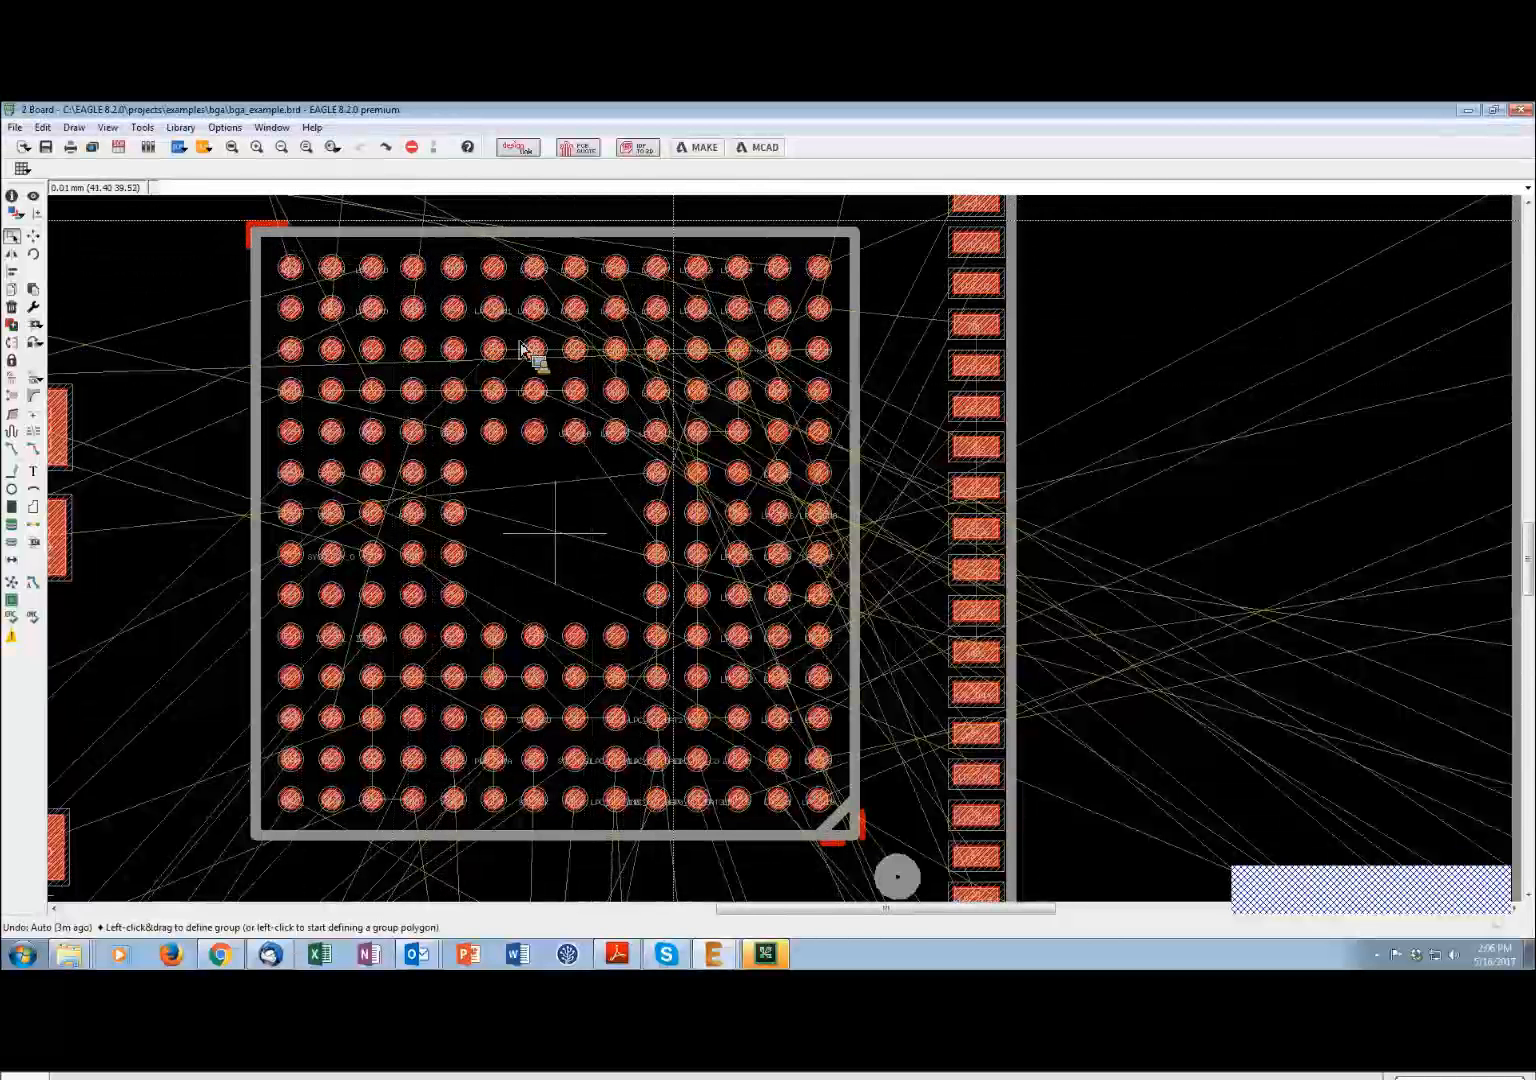
pyautogui.scroll(-2, 408, 367)
pyautogui.scroll(-3, 470, 402)
pyautogui.moveTo(447, 404); pyautogui.dragTo(575, 574, button='middle')
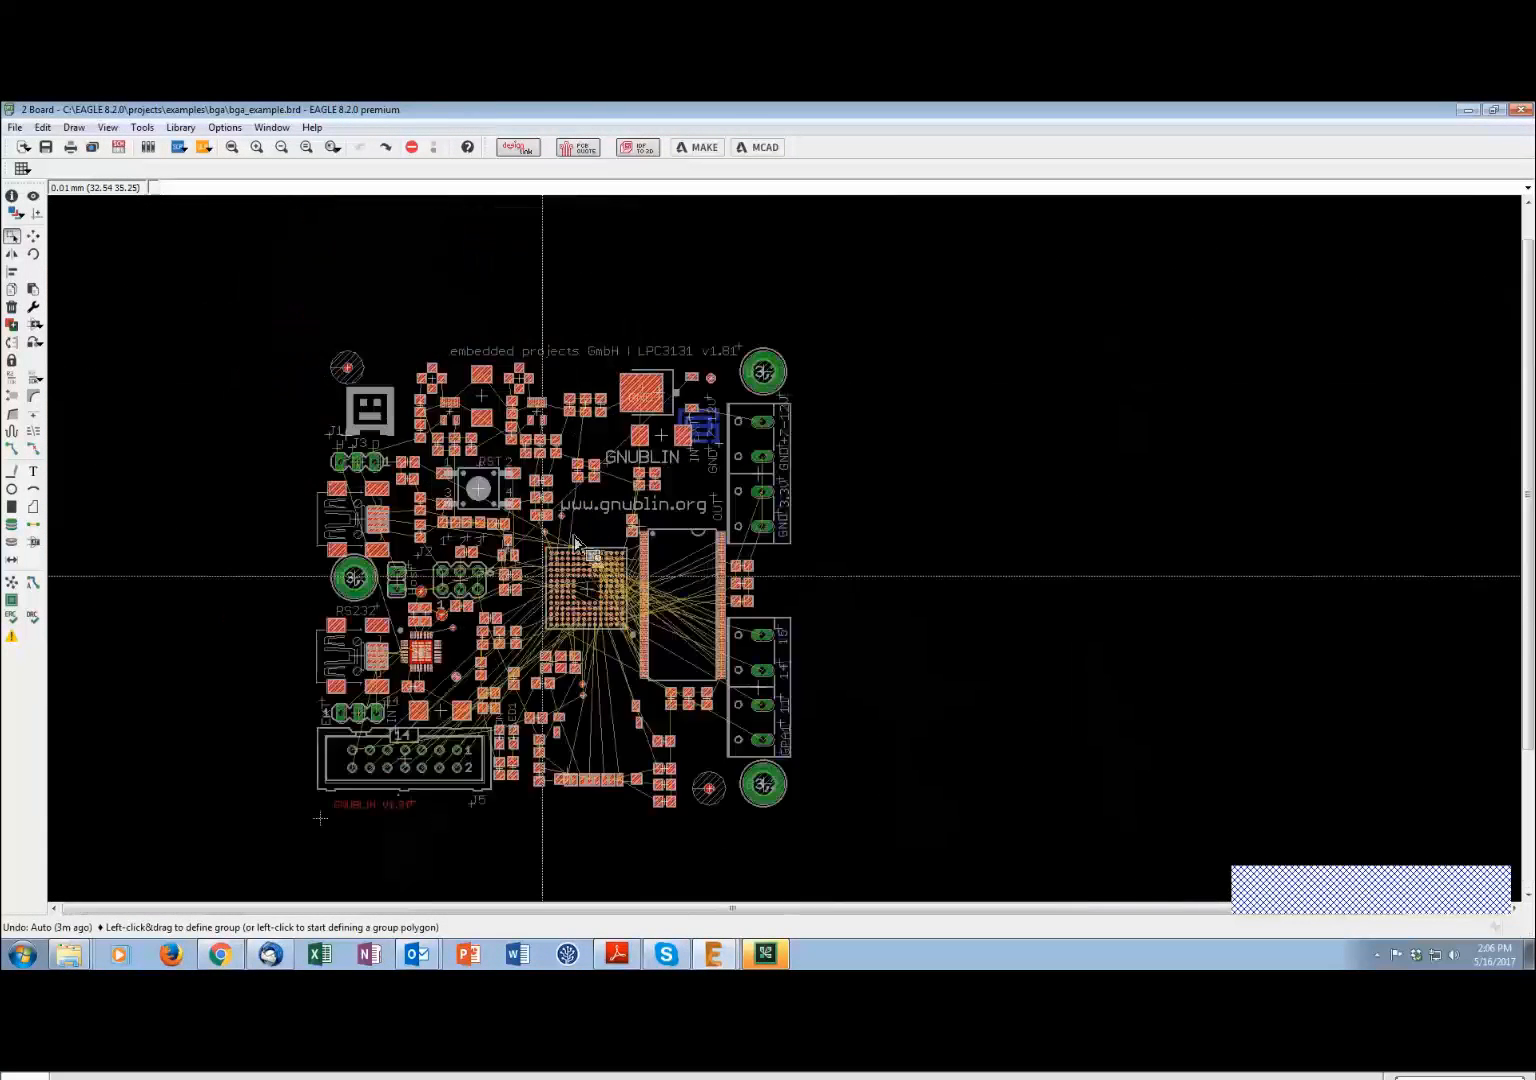
pyautogui.scroll(1, 573, 508)
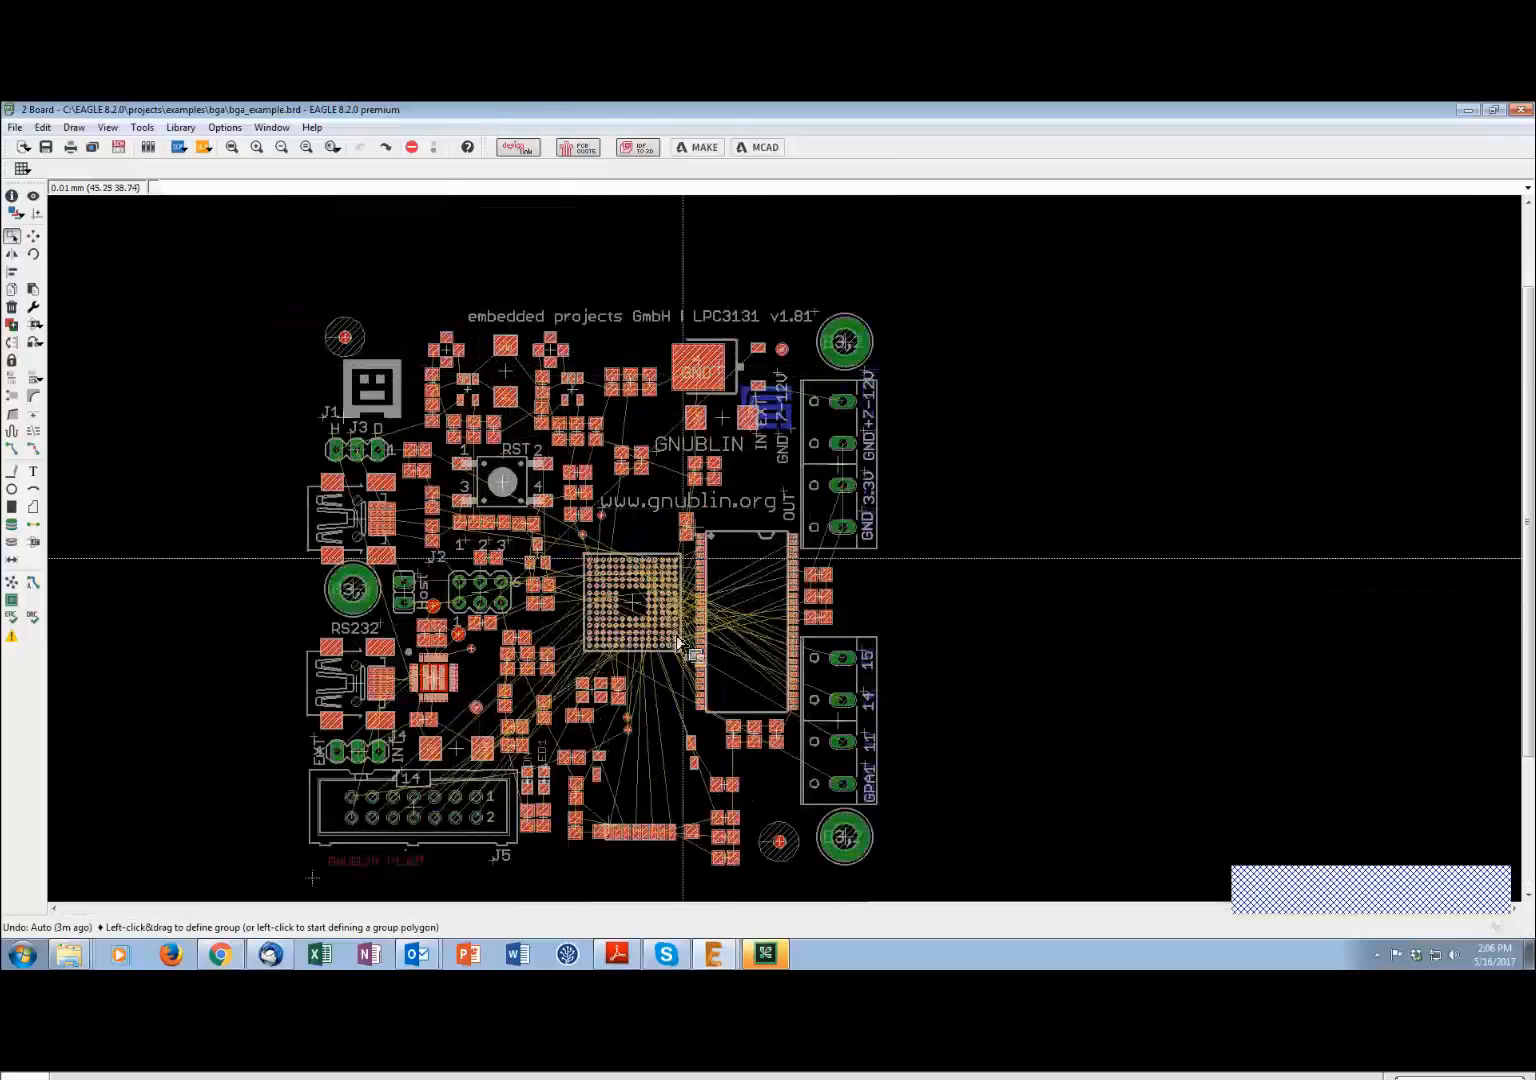
pyautogui.scroll(4, 667, 638)
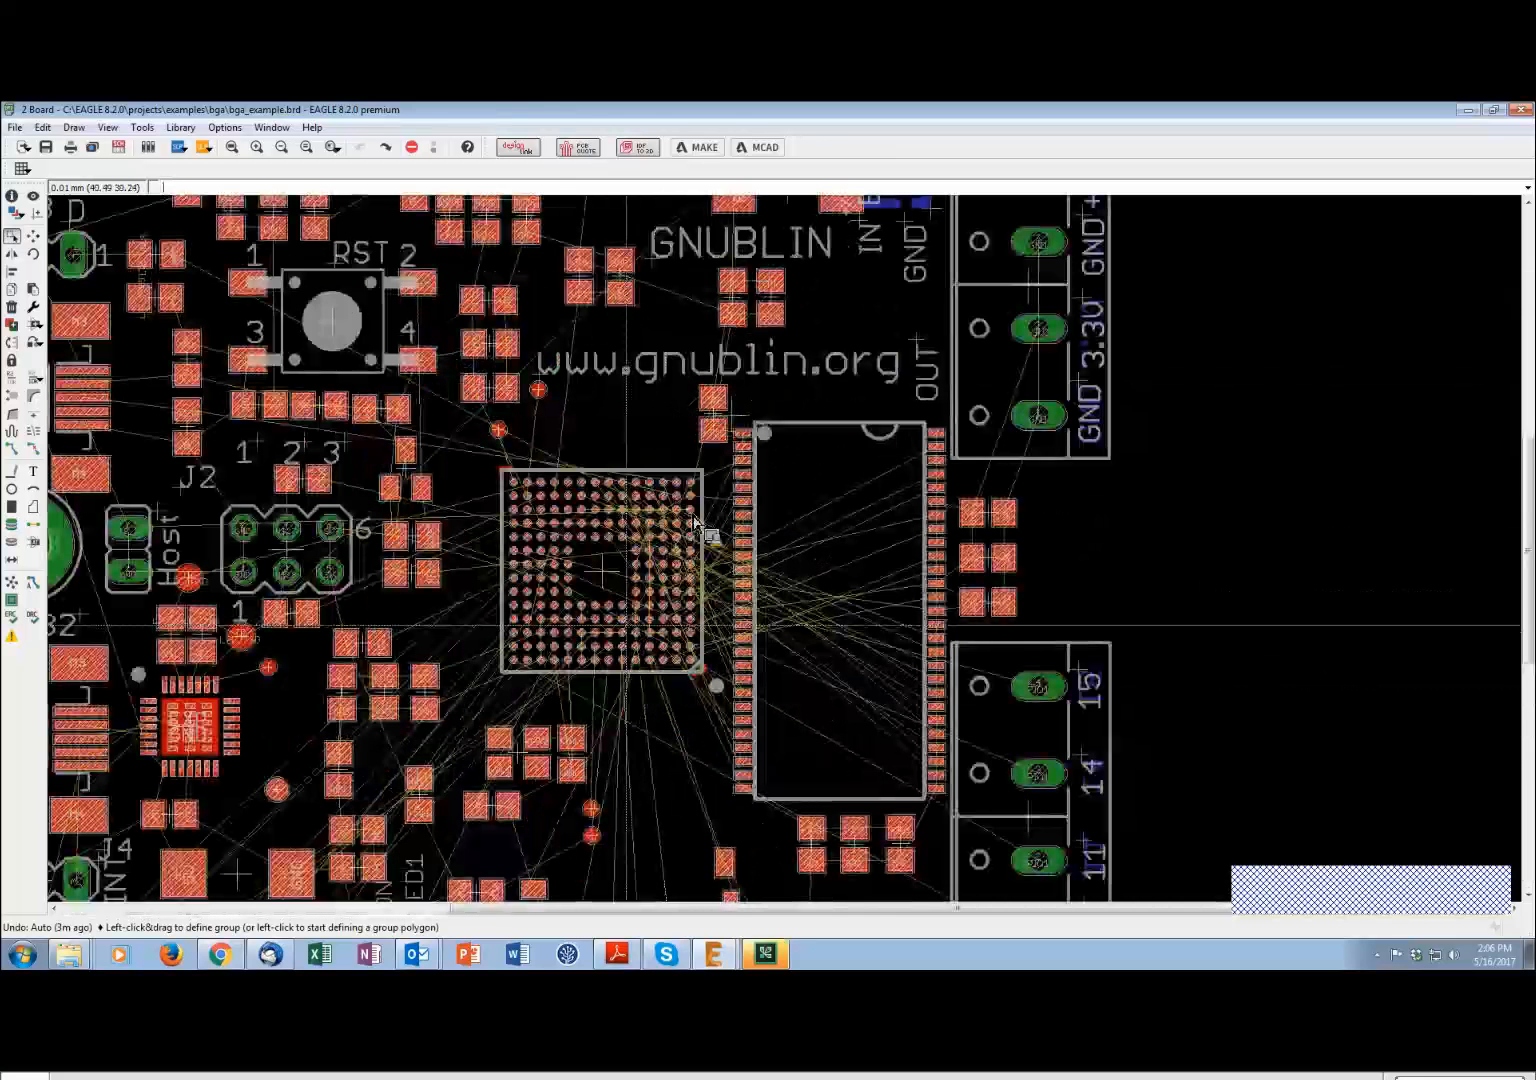
pyautogui.scroll(1, 641, 634)
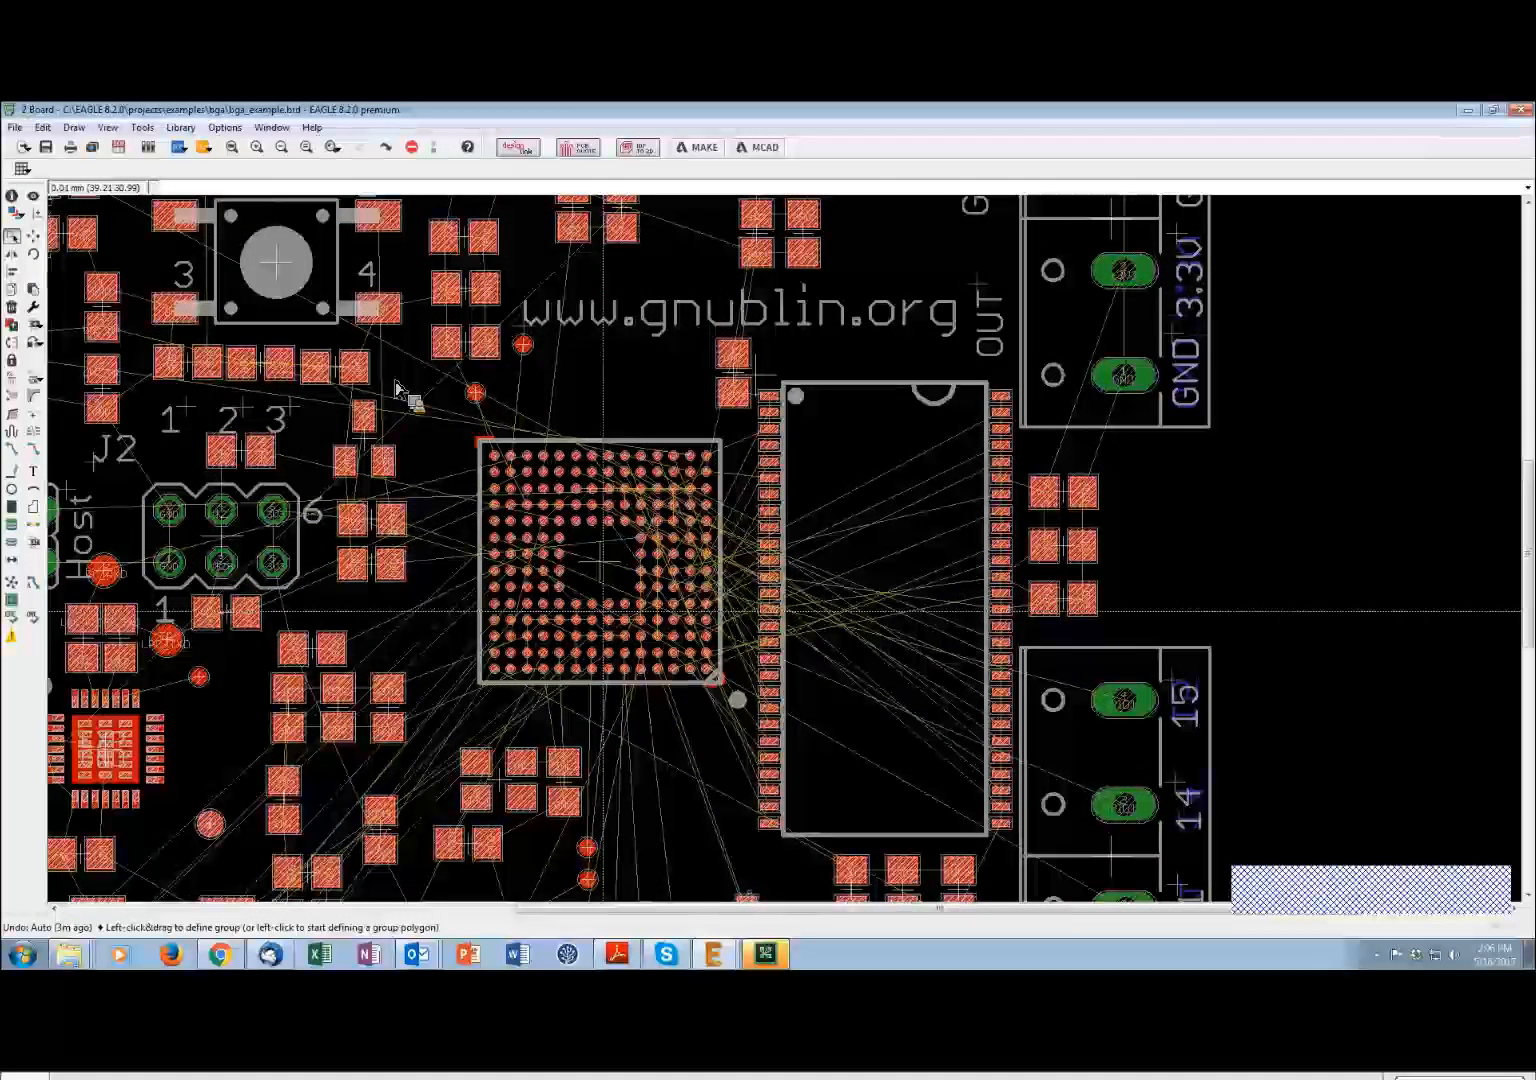
pyautogui.scroll(2, 490, 401)
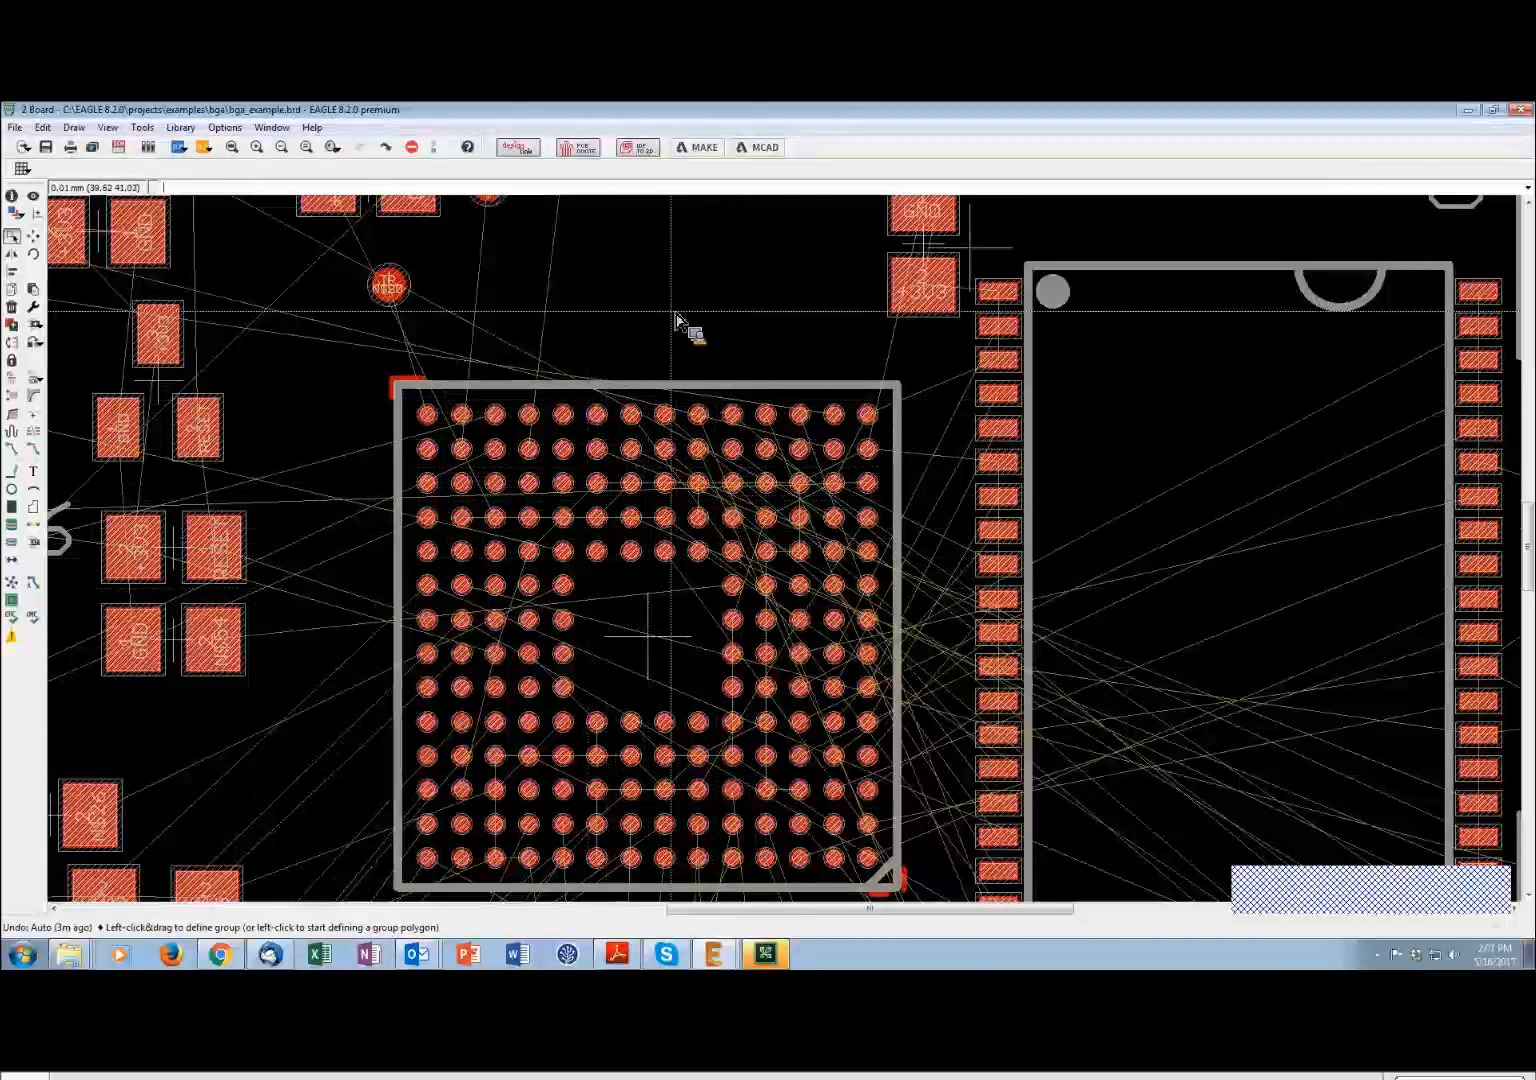
# Open the board's design rules and review the layer stack setup with its copper and isolation thicknesses
pyautogui.click(33, 617)
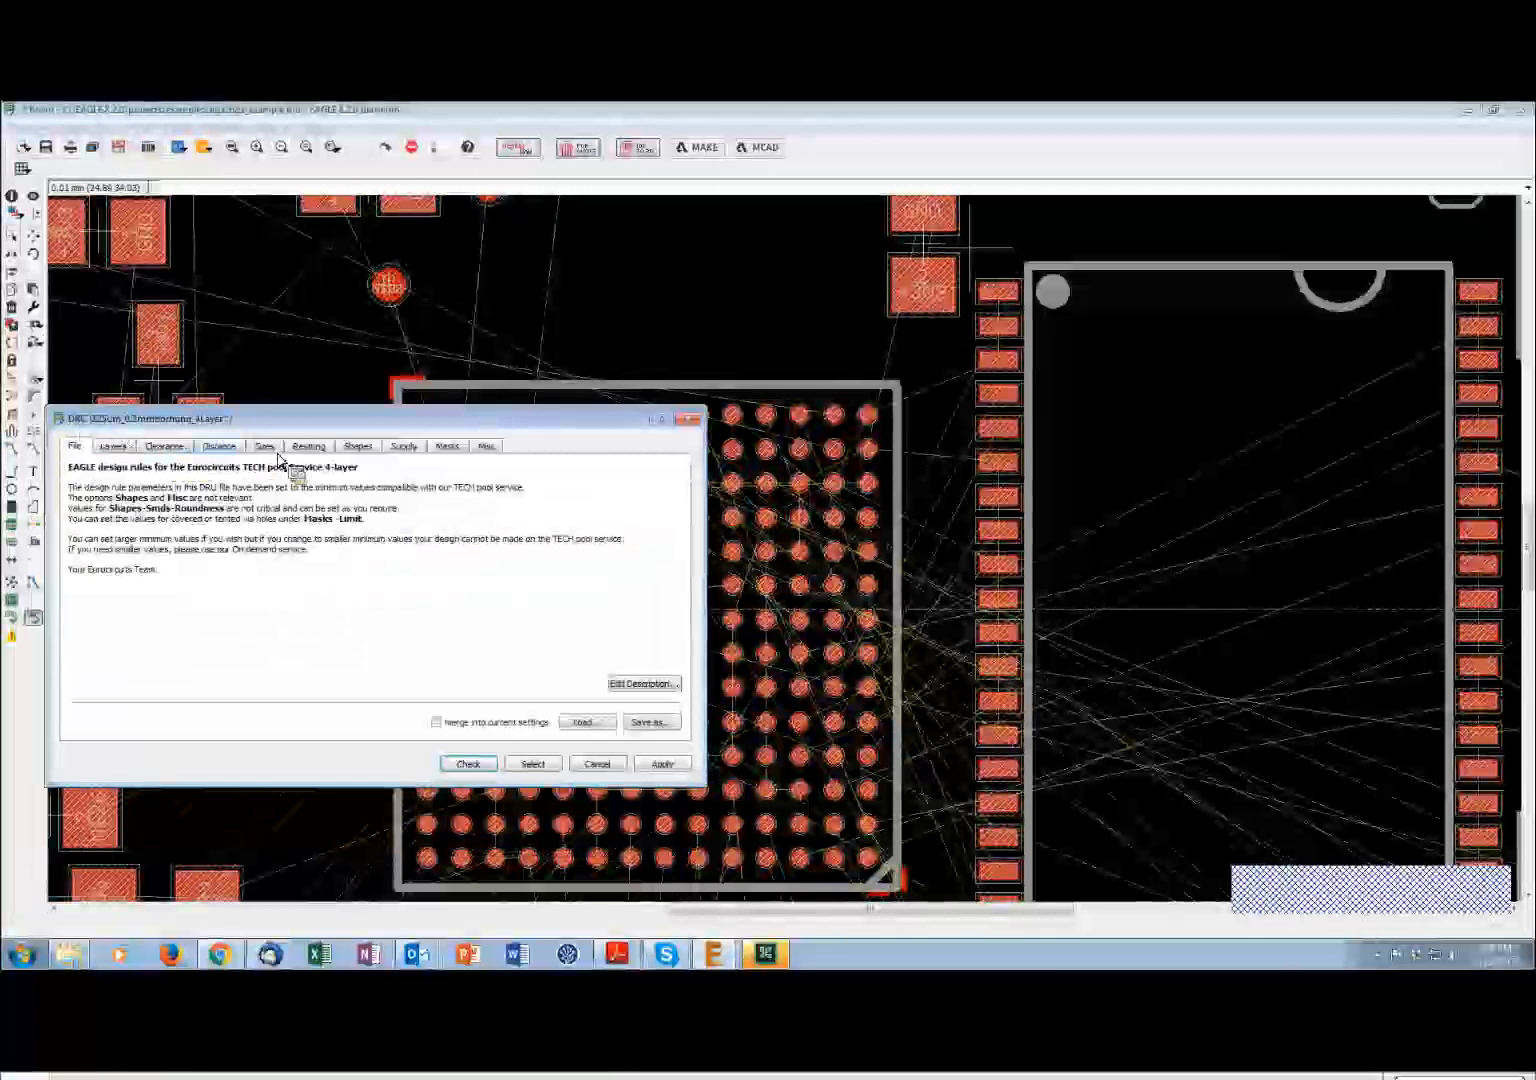
pyautogui.click(268, 447)
pyautogui.click(128, 447)
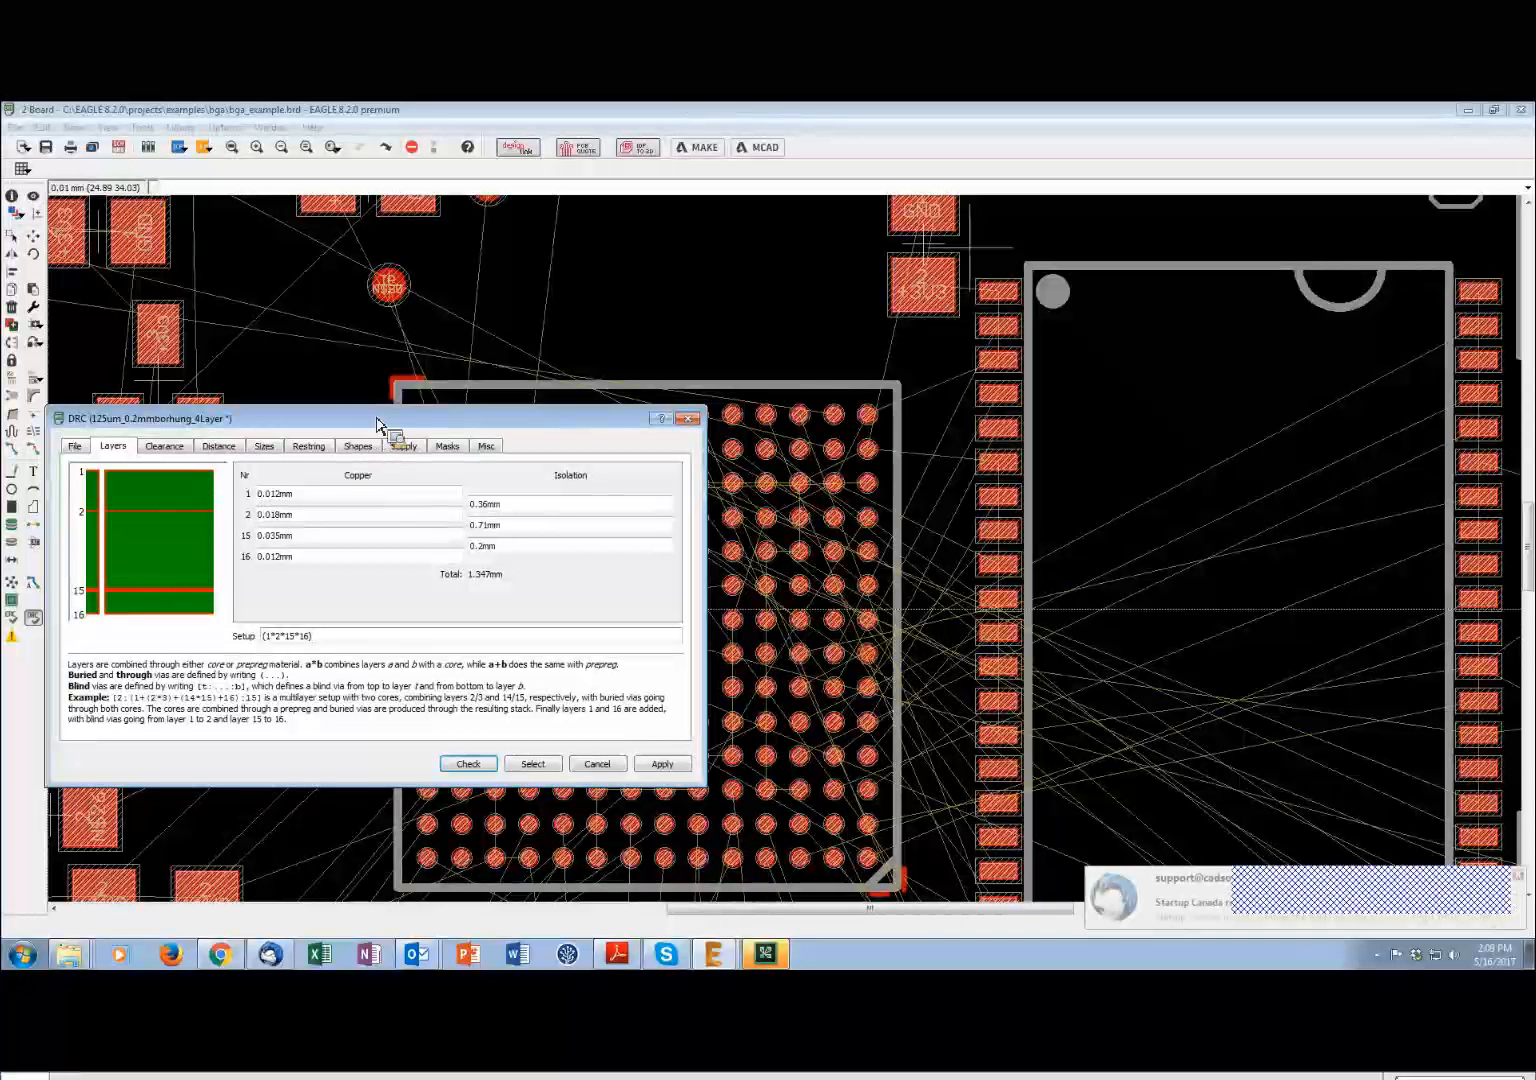
pyautogui.click(1517, 874)
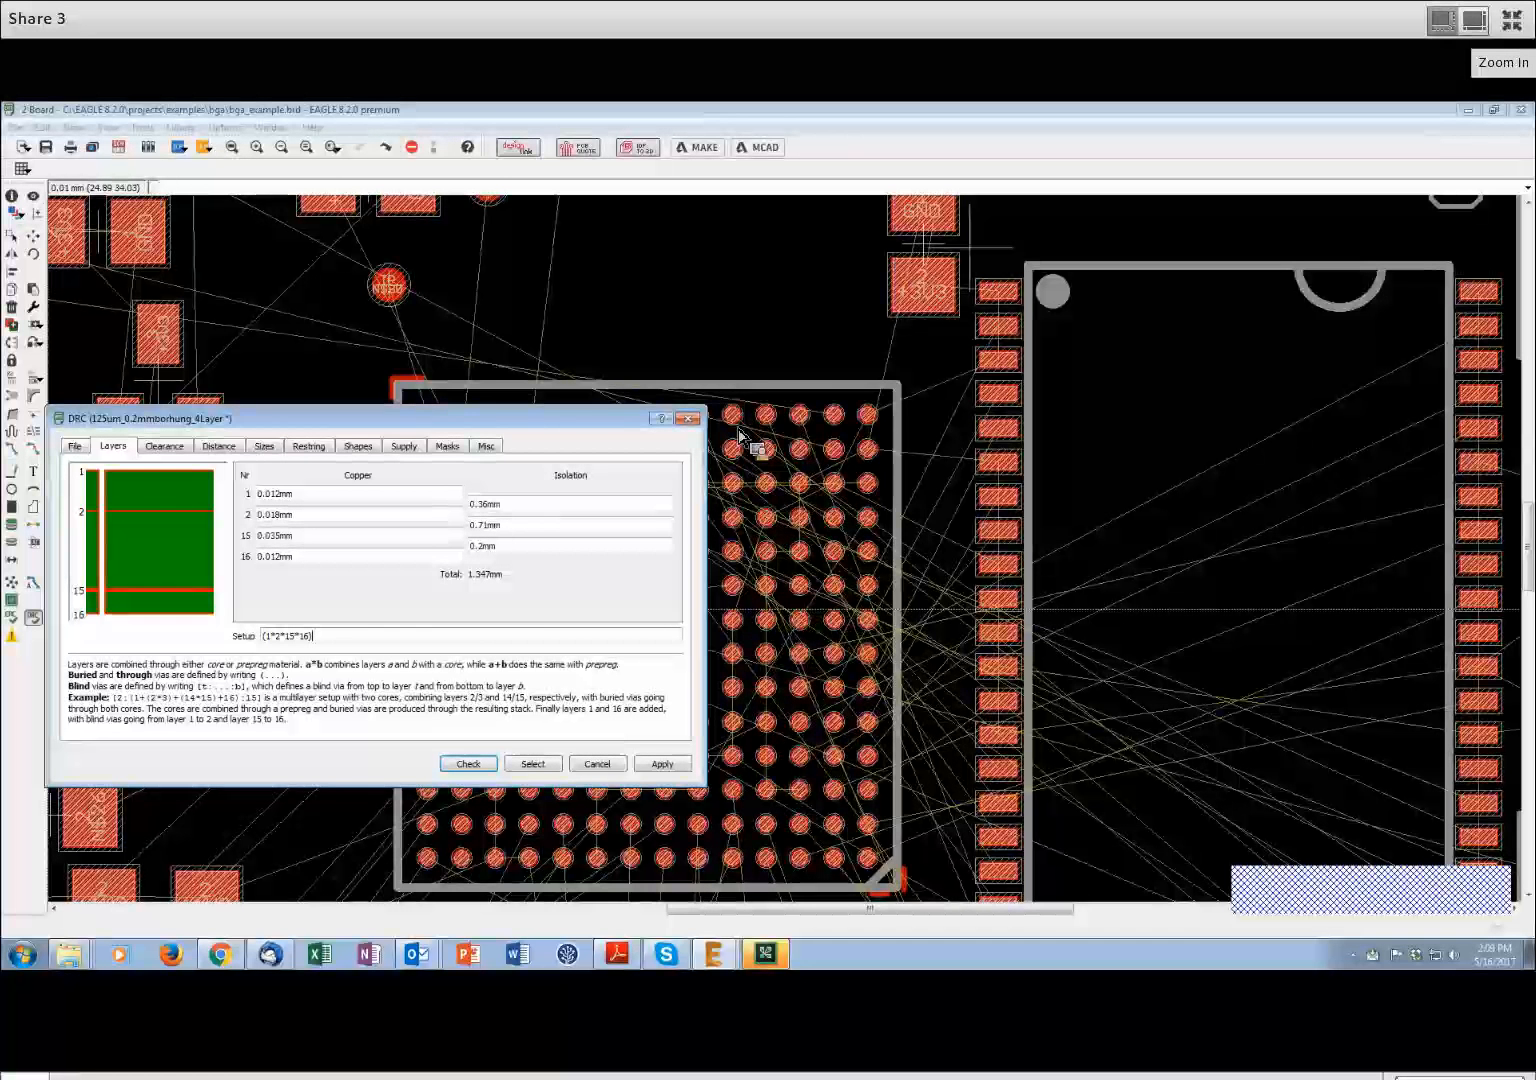
pyautogui.click(1474, 20)
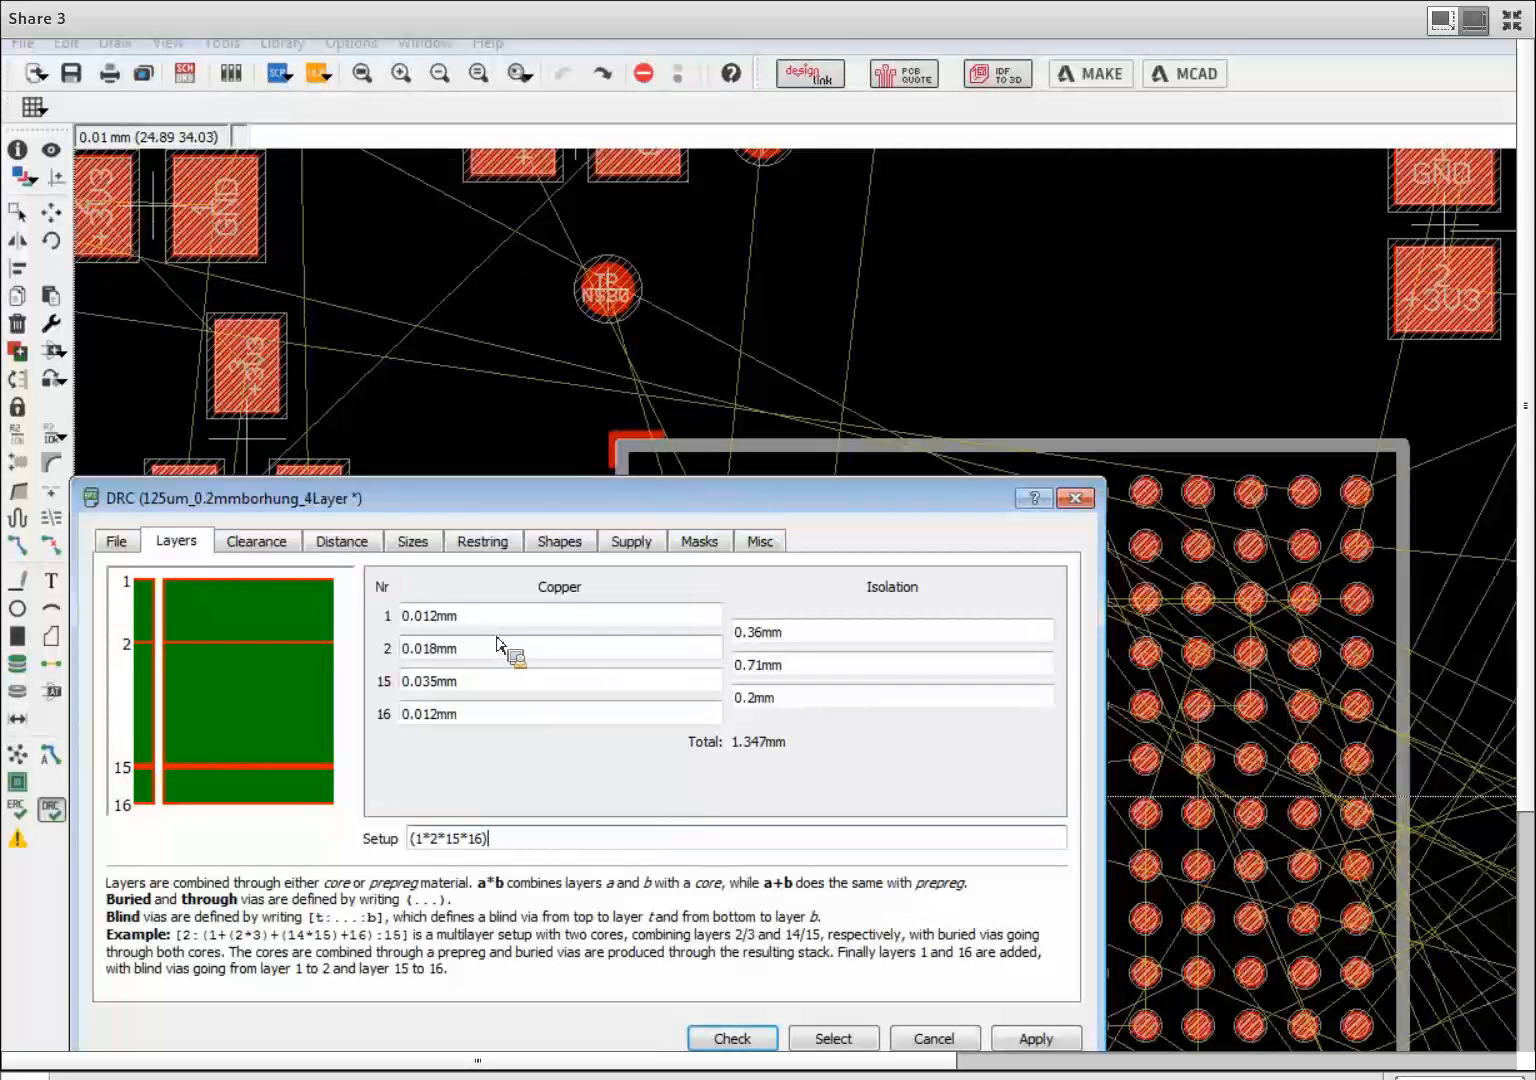
# Review the minimum width, drill, micro via and blind via ratio in the design rules, and close them without applying changes
pyautogui.click(413, 545)
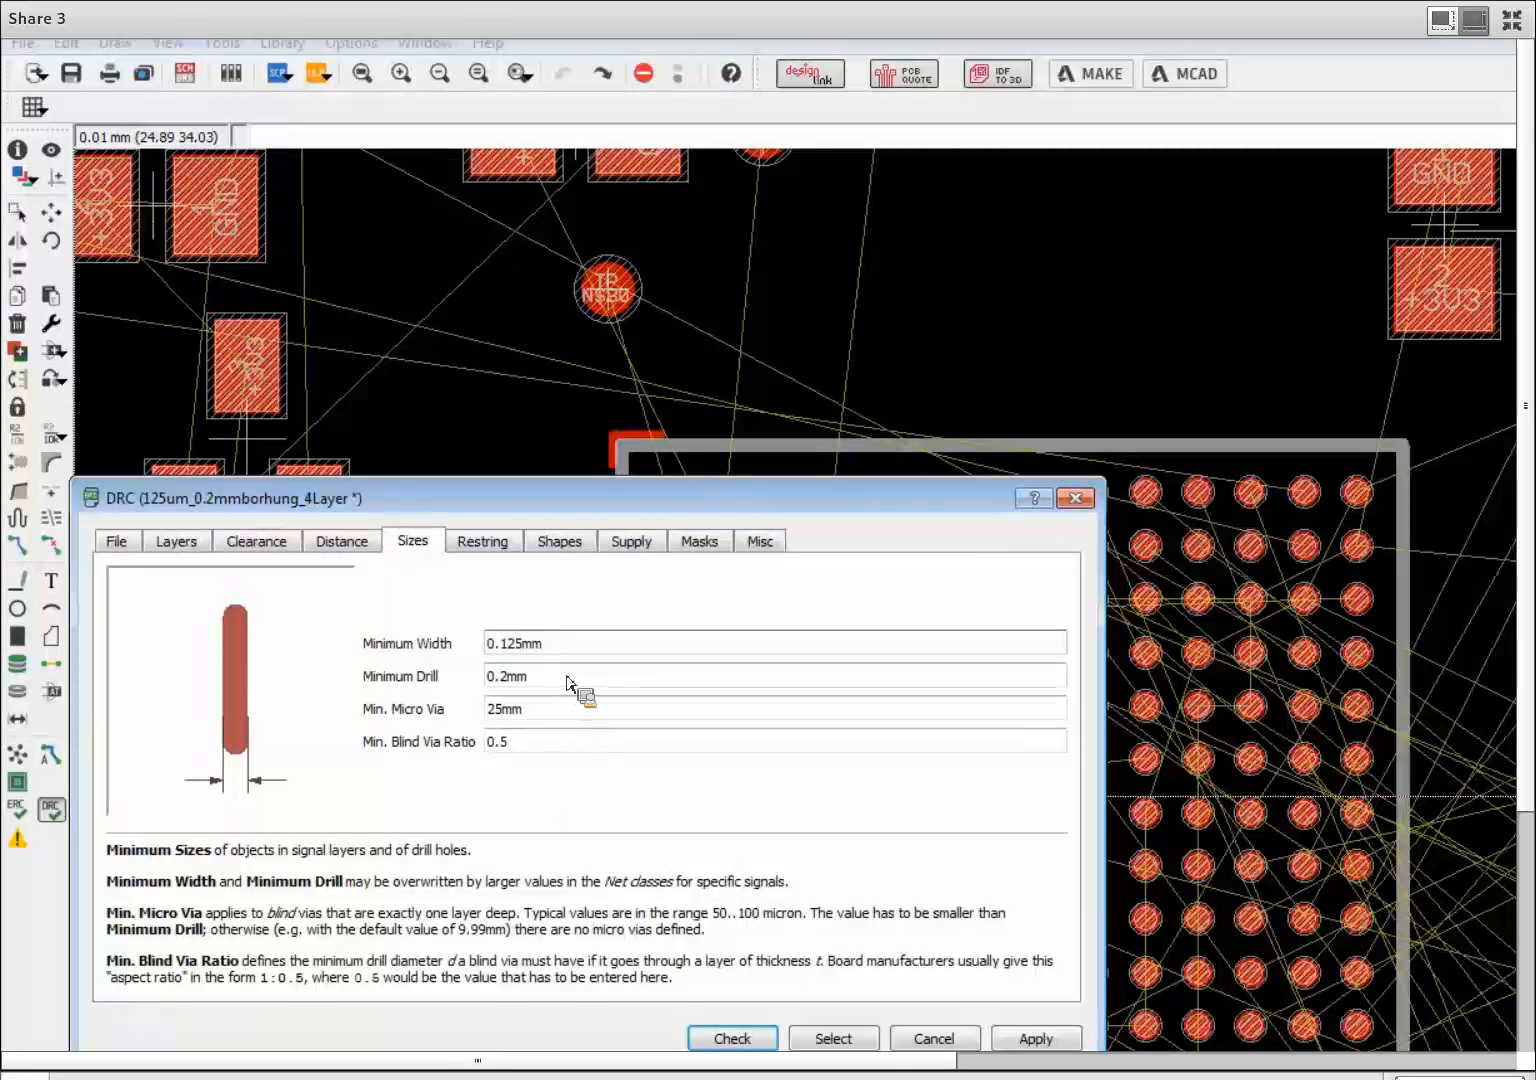
pyautogui.doubleClick(490, 712)
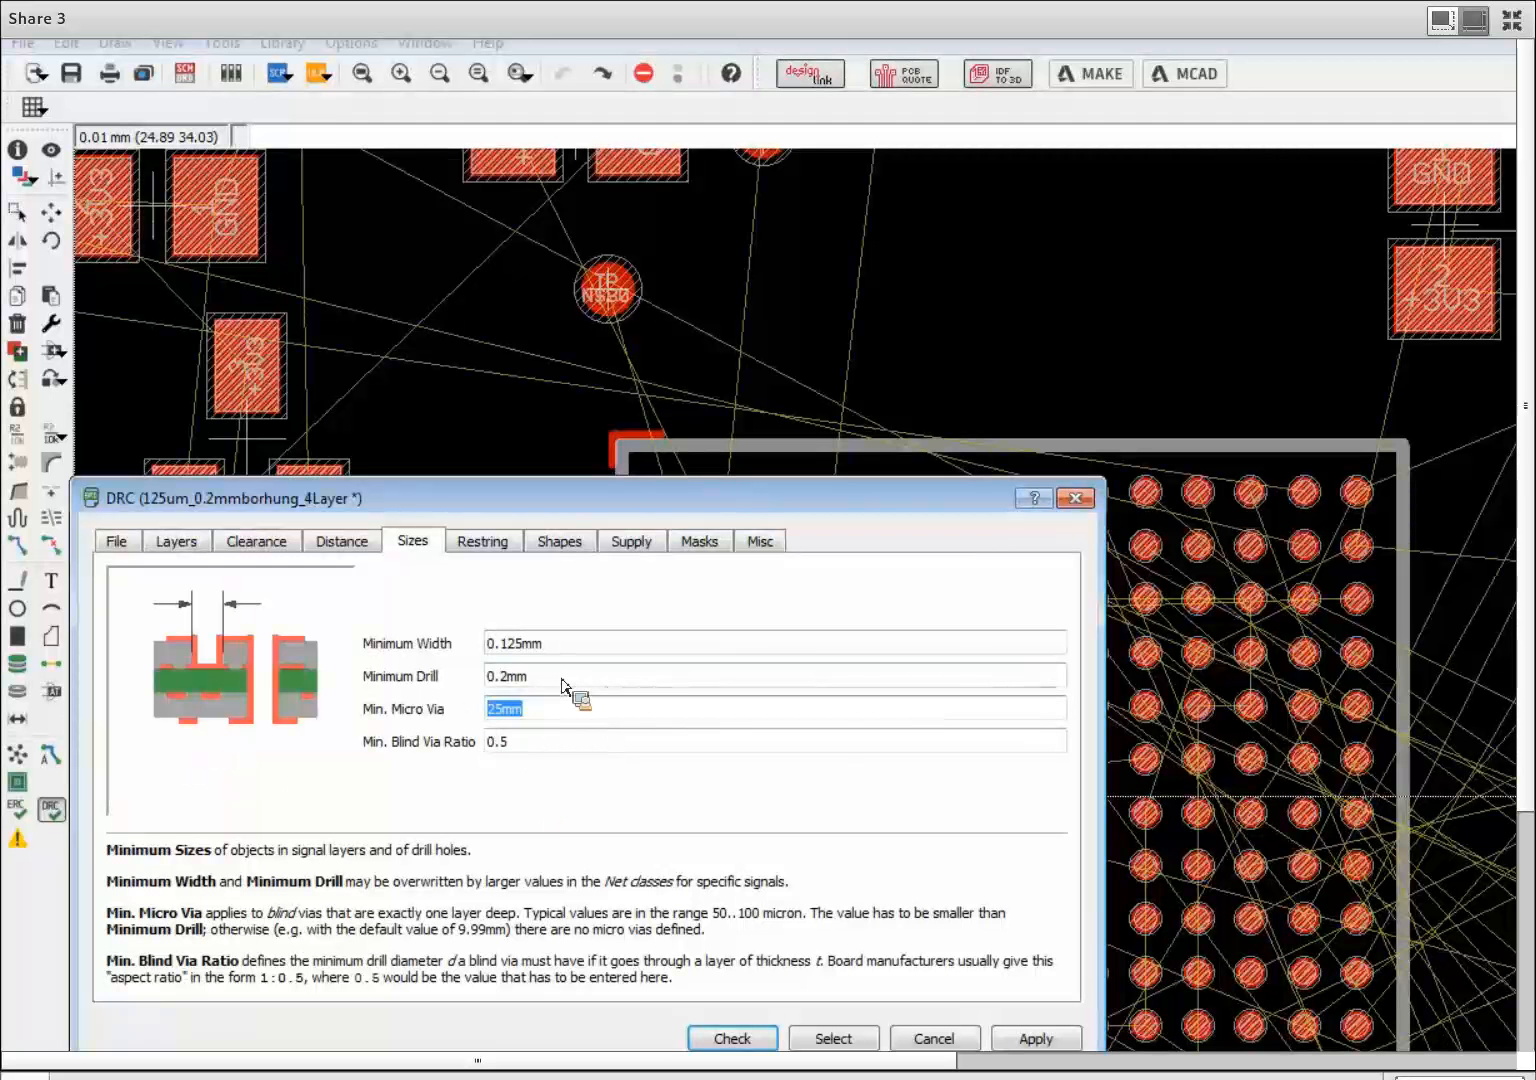
pyautogui.doubleClick(494, 671)
pyautogui.click(558, 716)
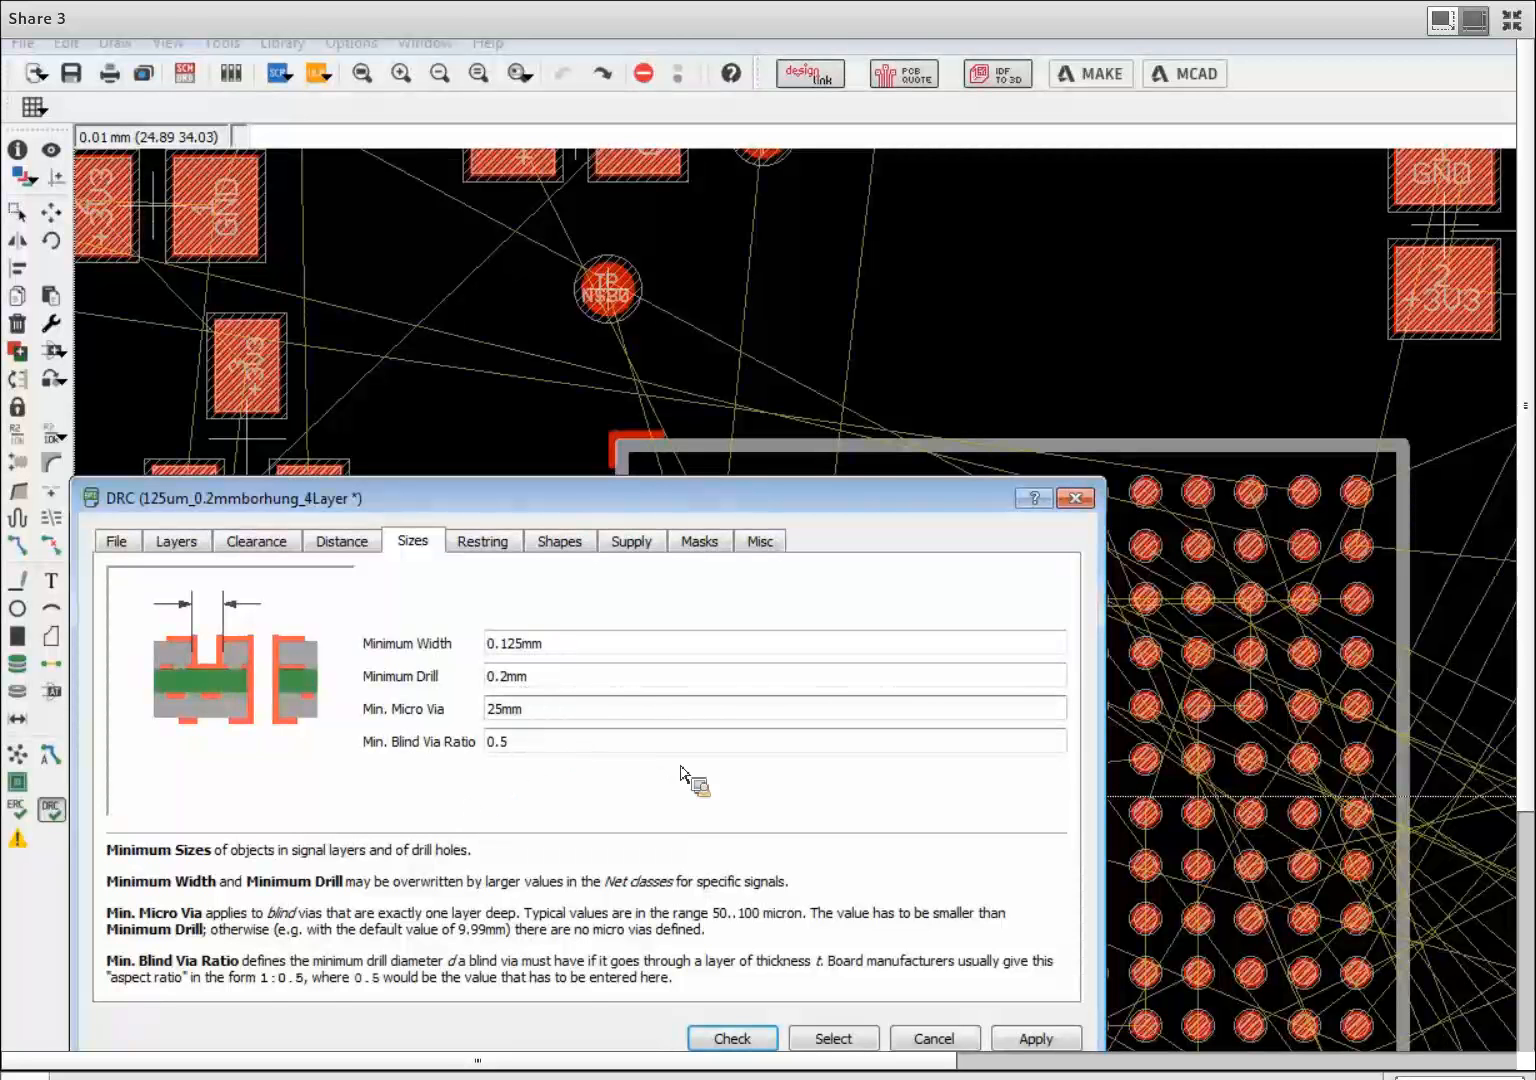
pyautogui.press('Tab')
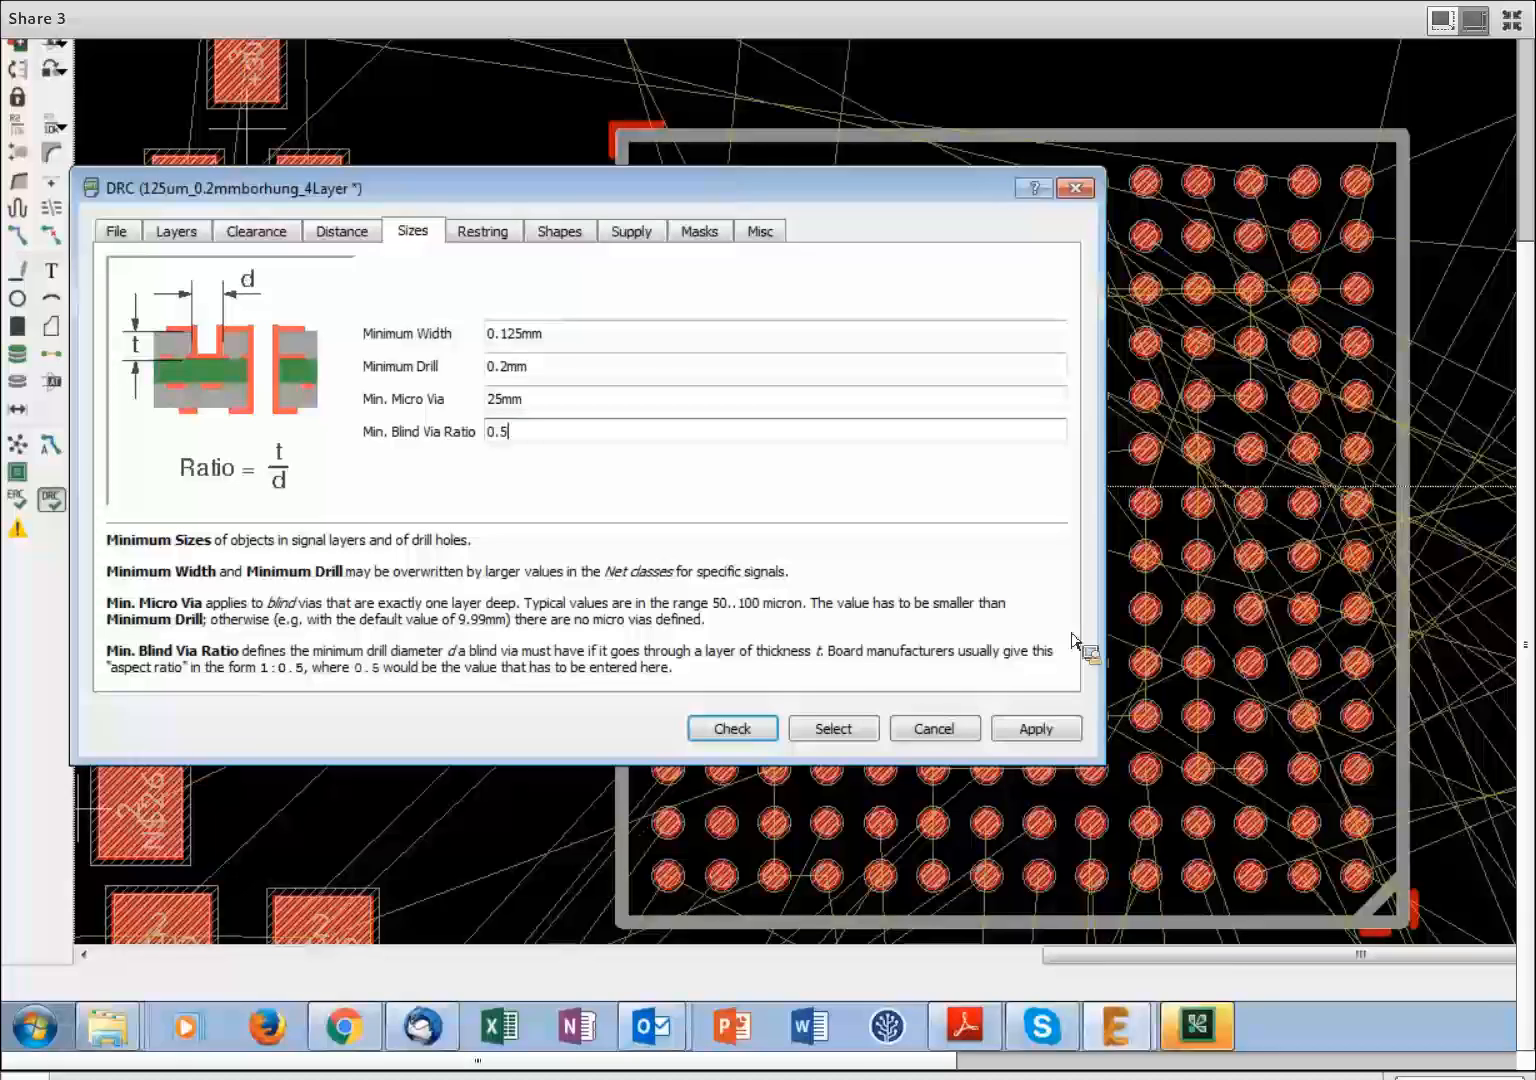
pyautogui.click(940, 722)
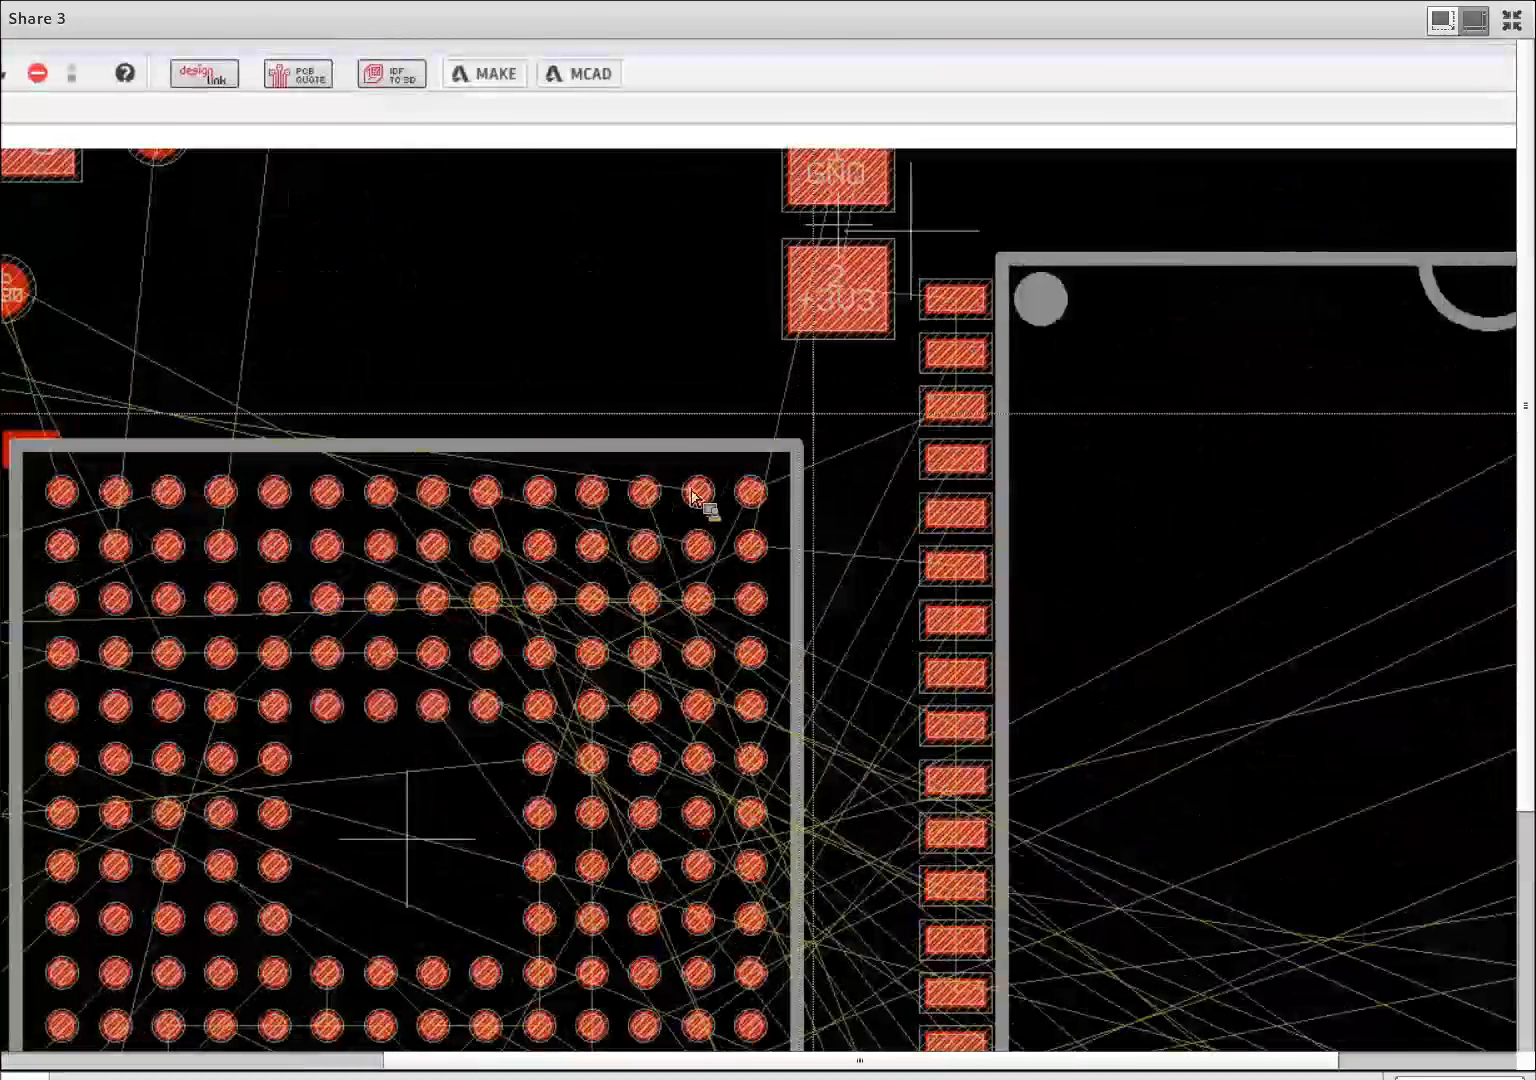
# Start the BGA Autorouter and open the signal settings of the BGA element for editing
pyautogui.scroll(-1, 822, 443)
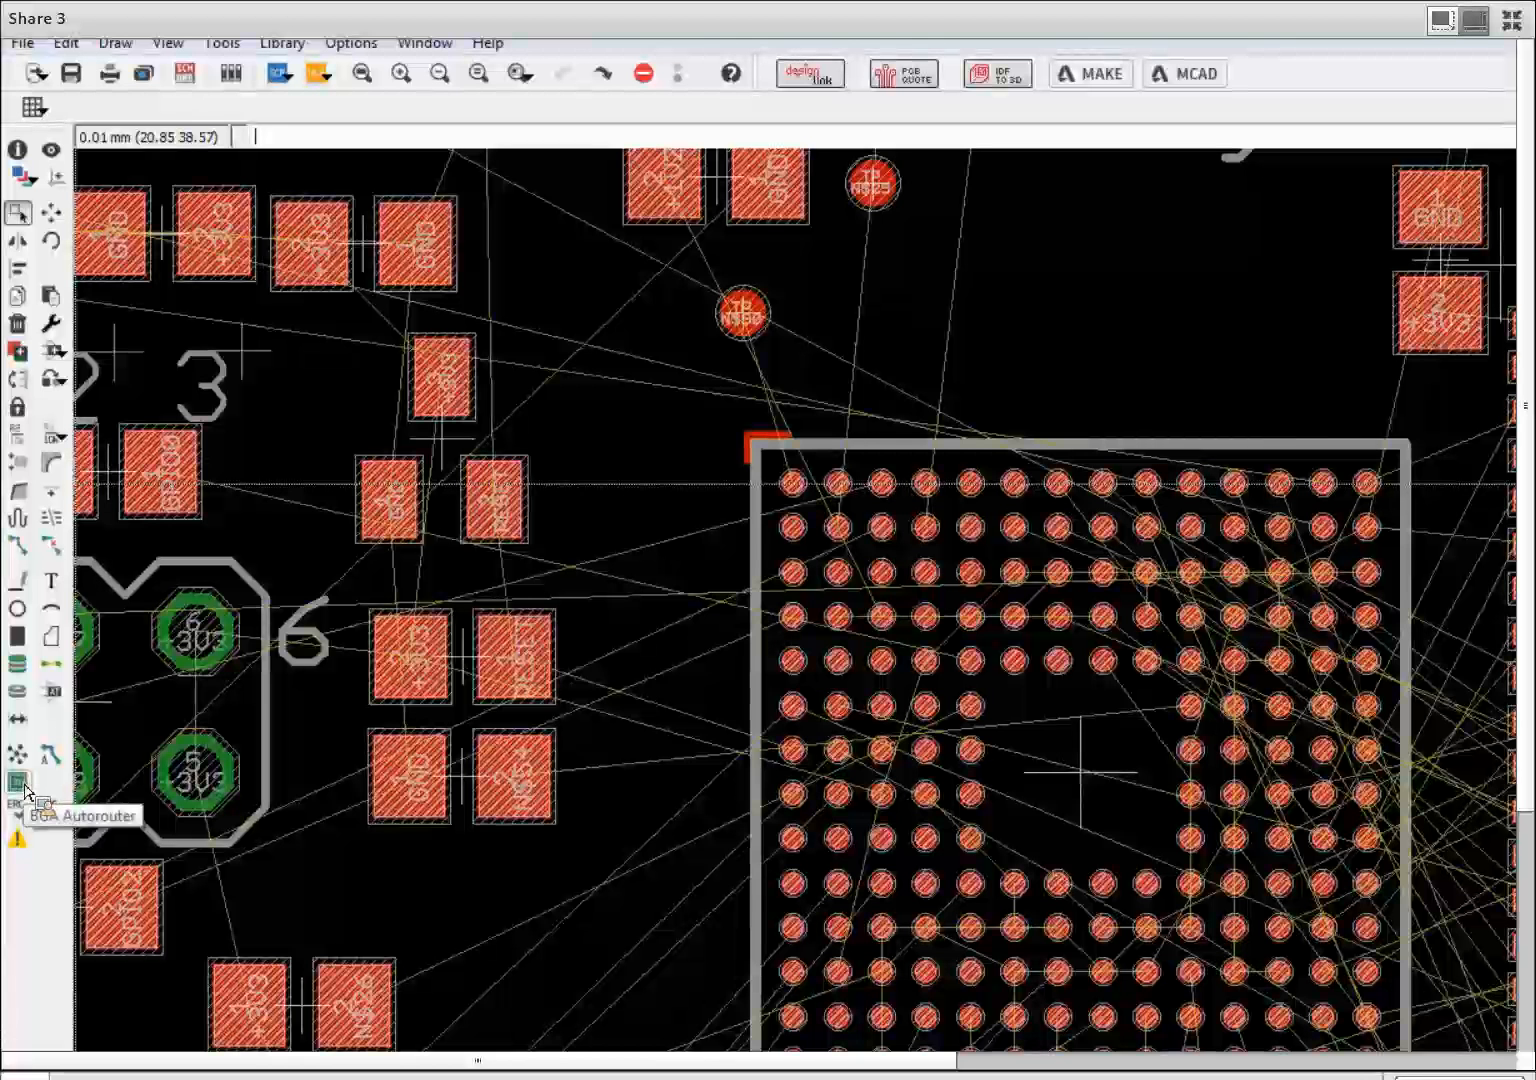
pyautogui.click(20, 784)
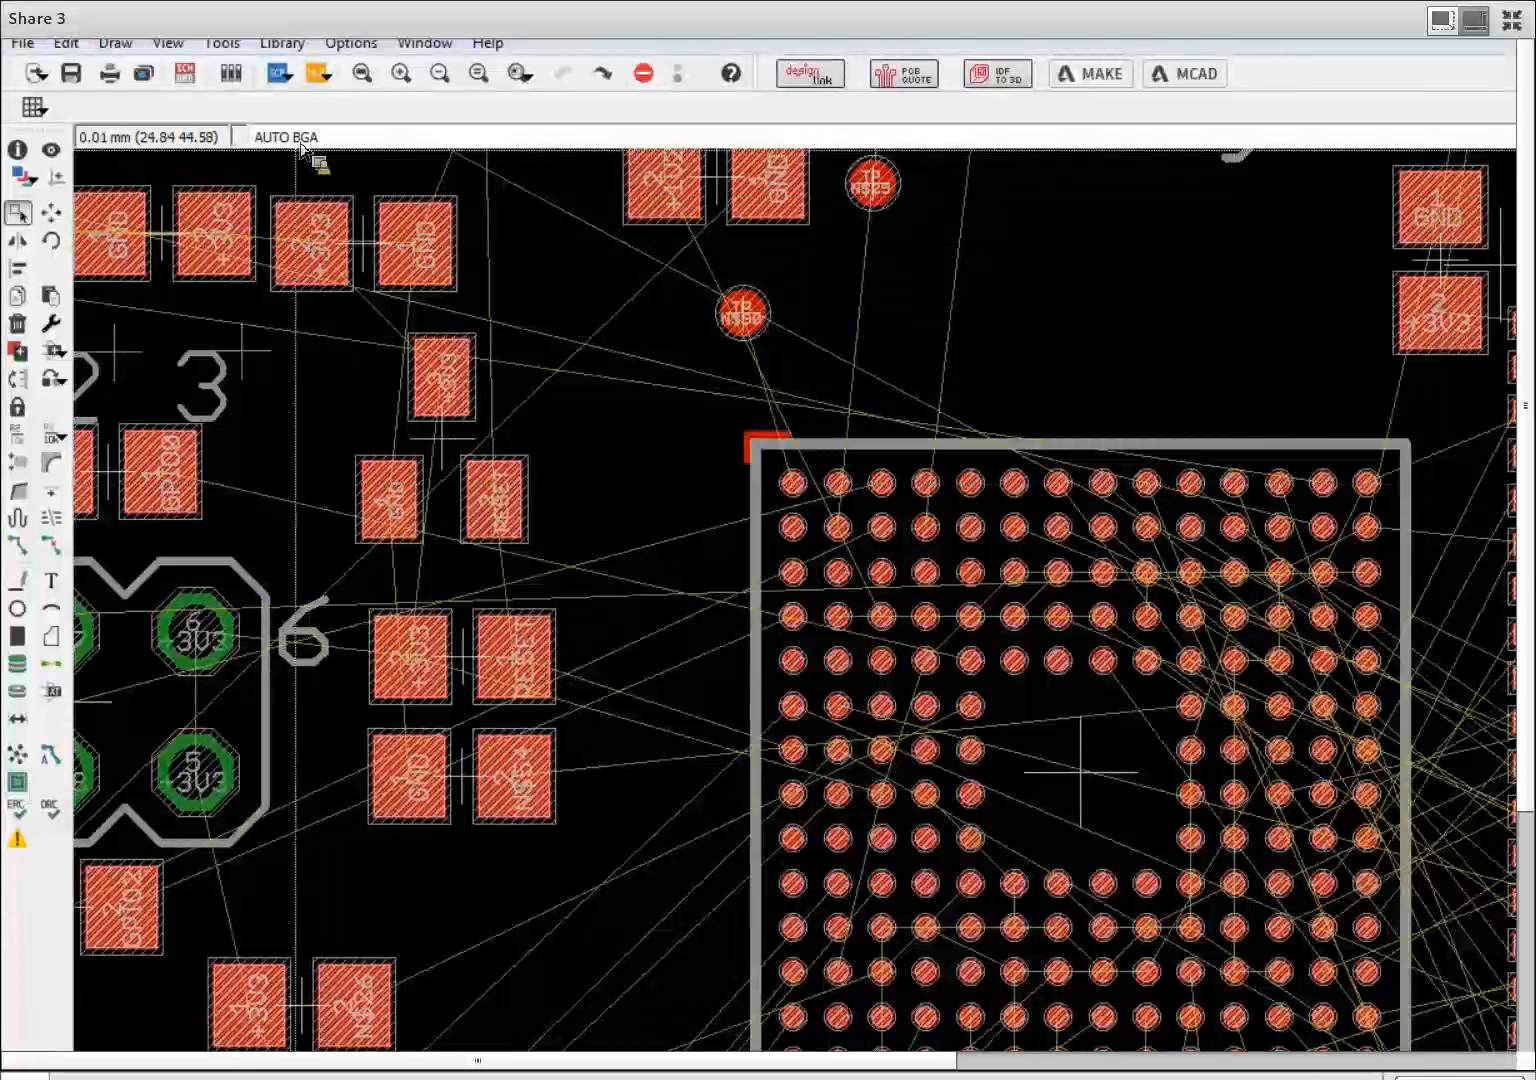
pyautogui.click(303, 149)
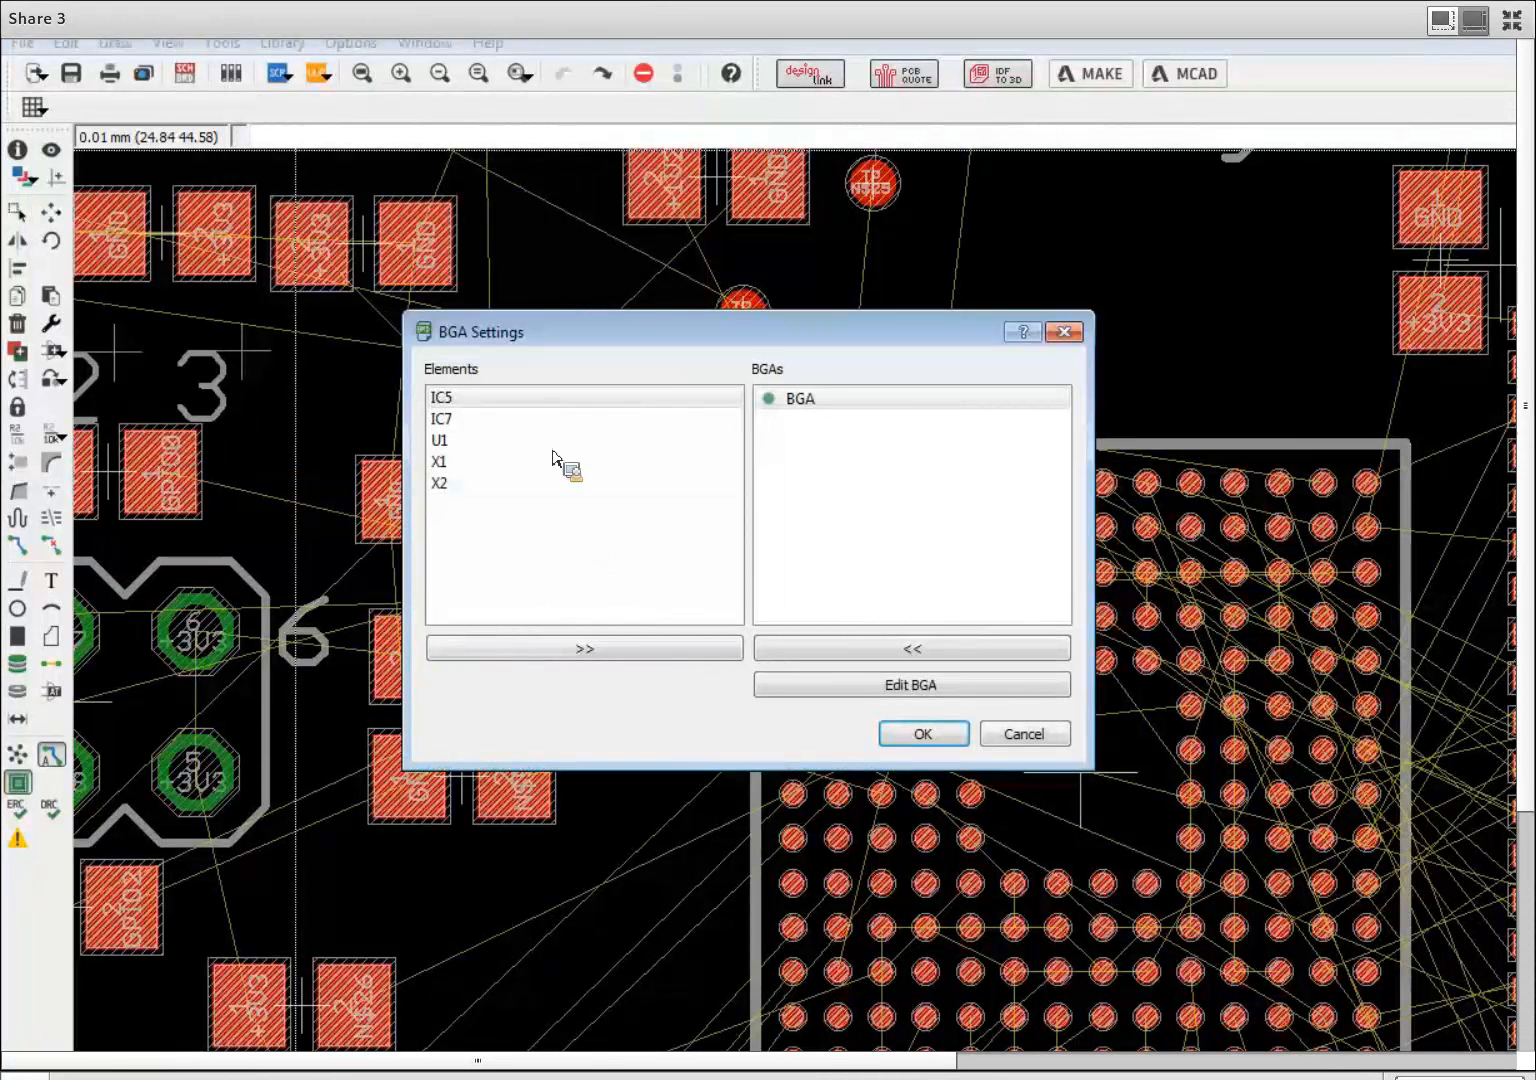
pyautogui.click(531, 400)
pyautogui.moveTo(479, 406); pyautogui.dragTo(897, 455)
pyautogui.moveTo(981, 680); pyautogui.dragTo(981, 690)
pyautogui.click(981, 688)
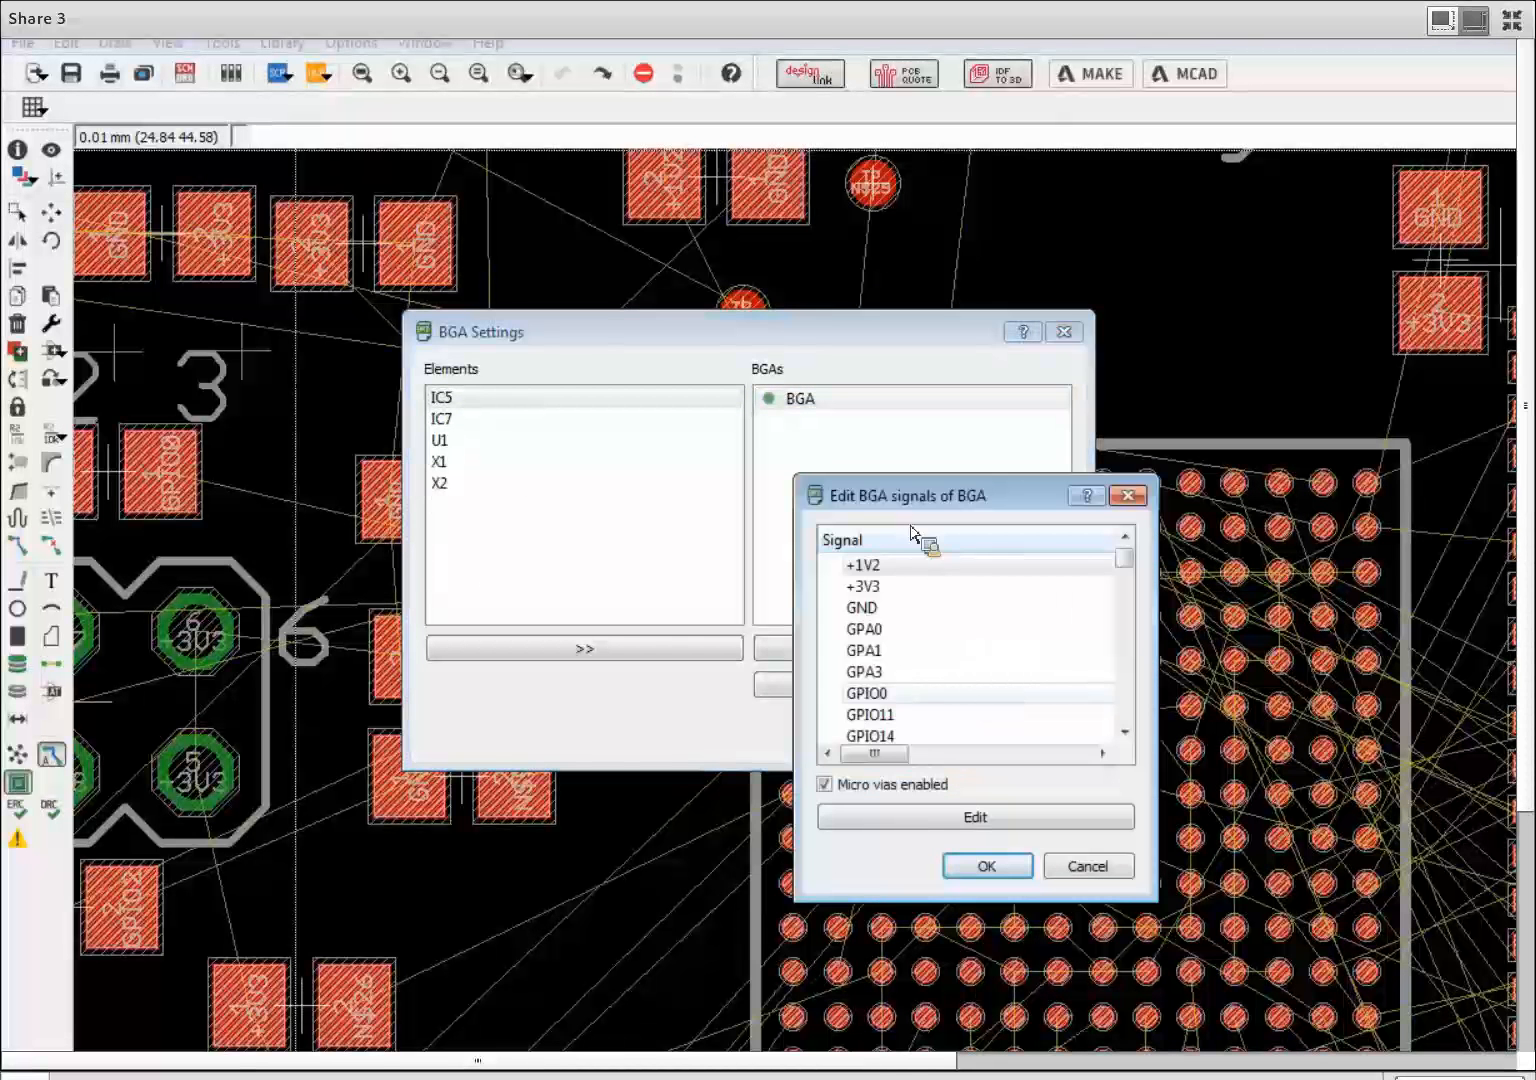
# Enlarge and reposition the BGA signals dialog and look through its signals, pad counts and layers
pyautogui.moveTo(919, 493); pyautogui.dragTo(733, 444)
pyautogui.moveTo(969, 850); pyautogui.dragTo(1185, 909)
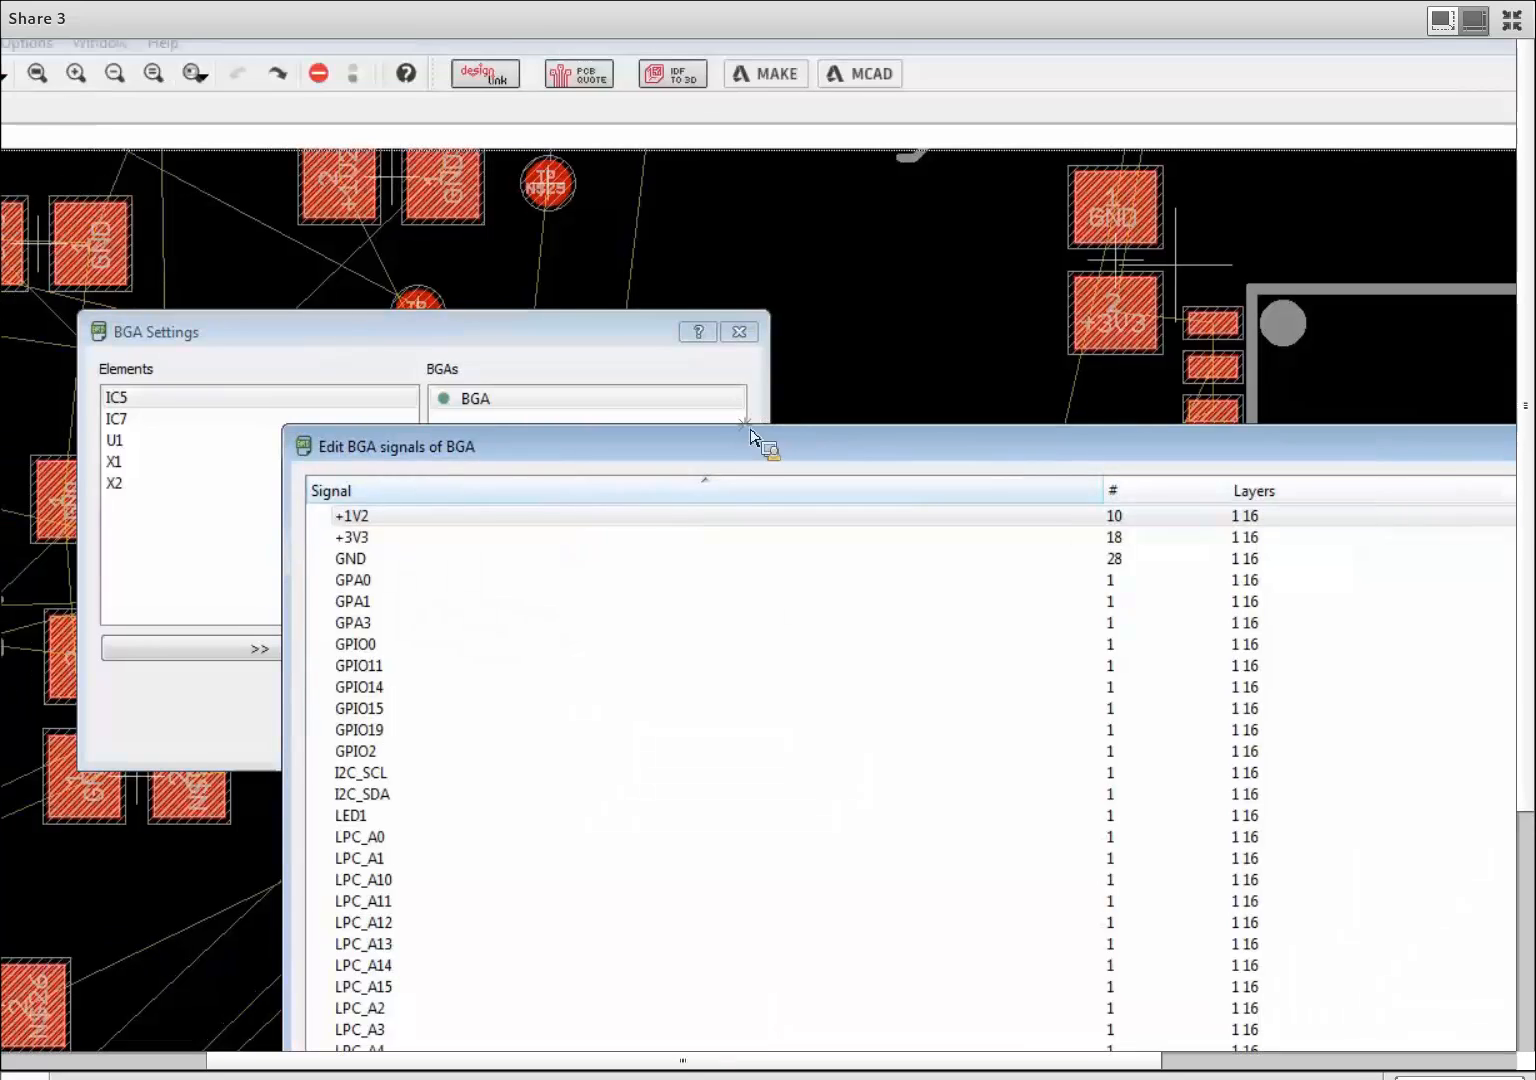
pyautogui.moveTo(787, 449); pyautogui.dragTo(481, 236)
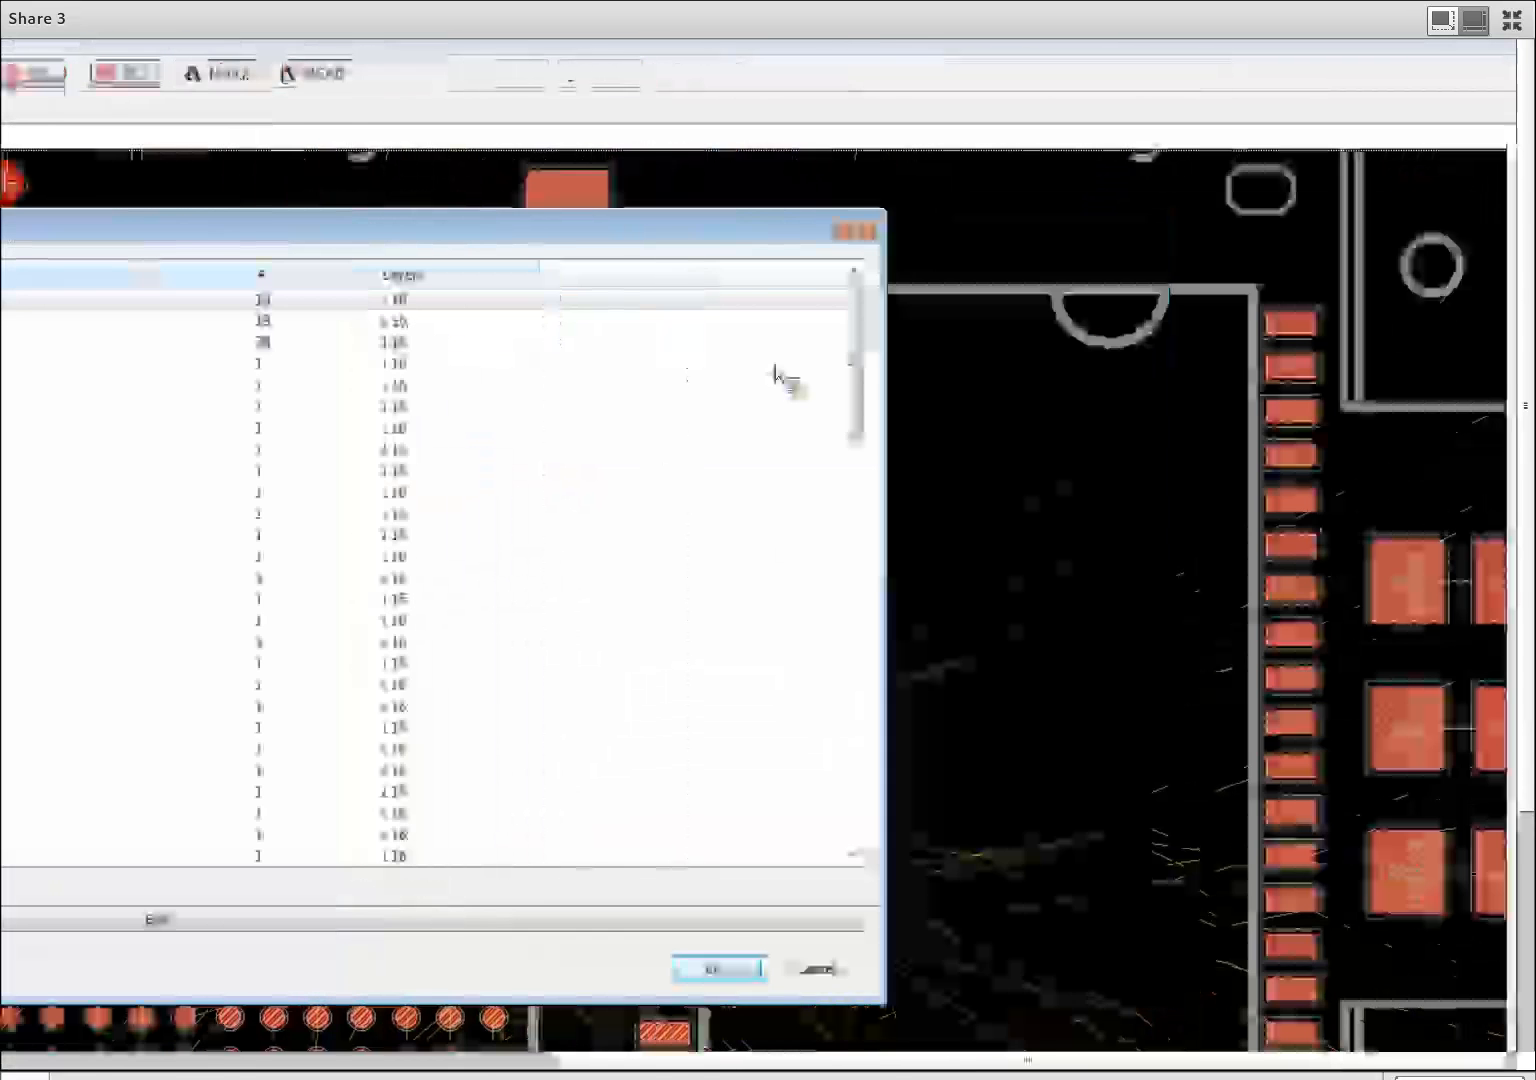
pyautogui.click(856, 570)
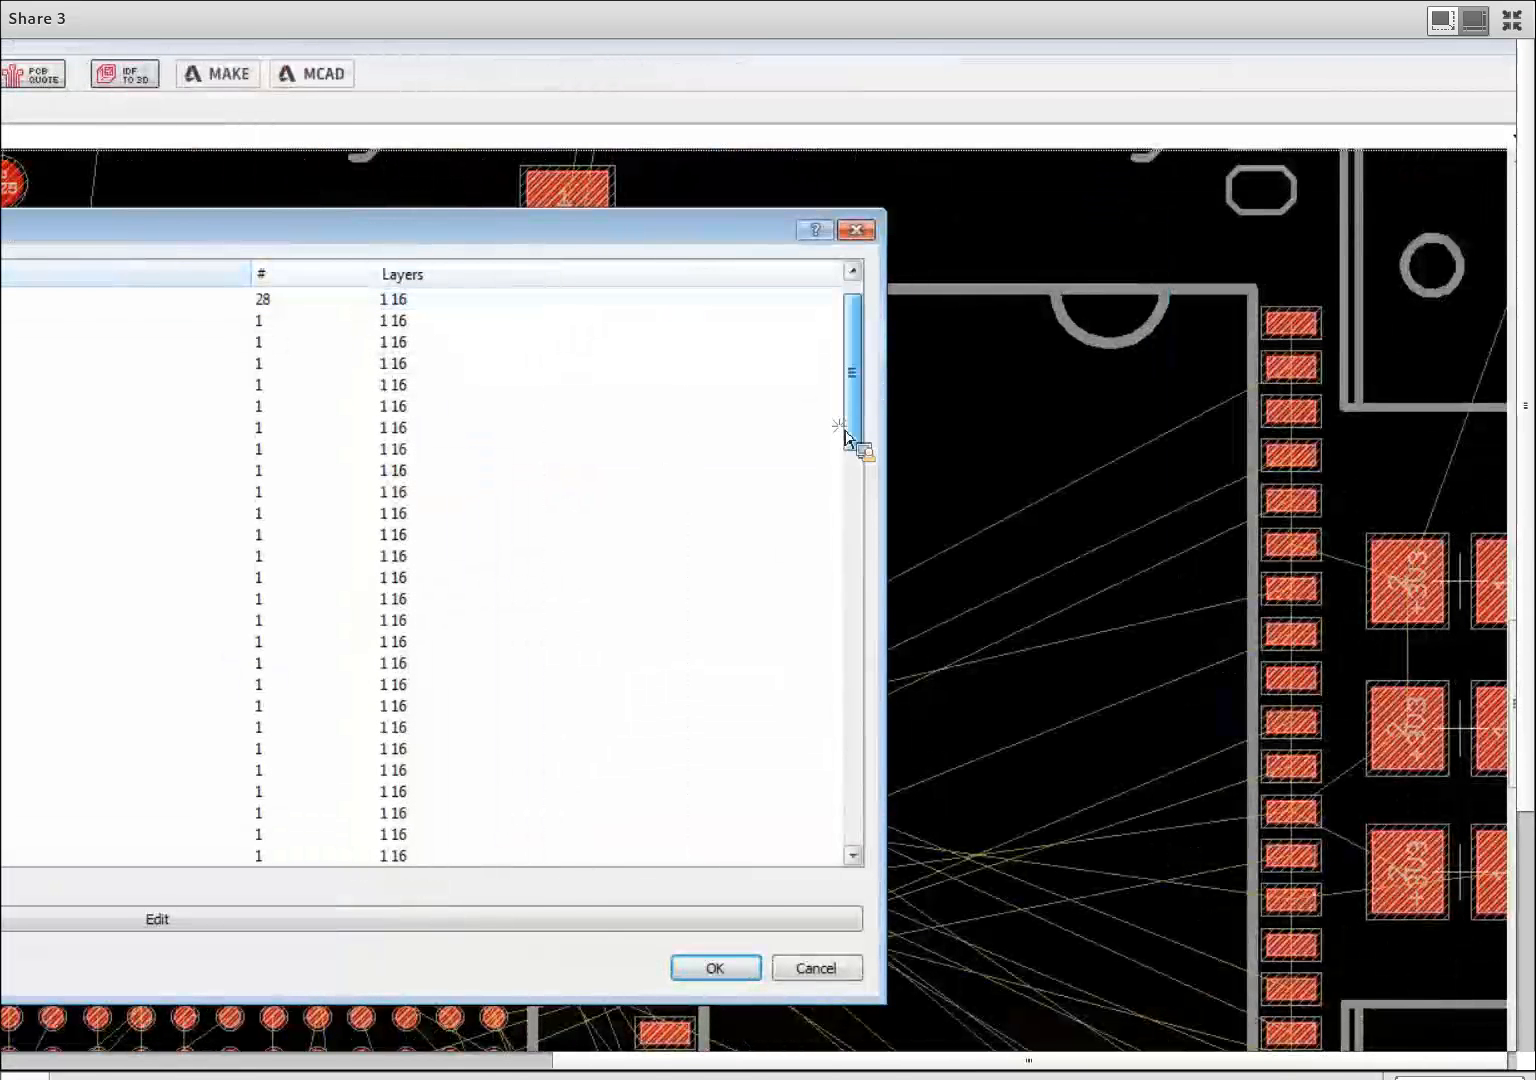
pyautogui.moveTo(859, 567); pyautogui.dragTo(830, 367)
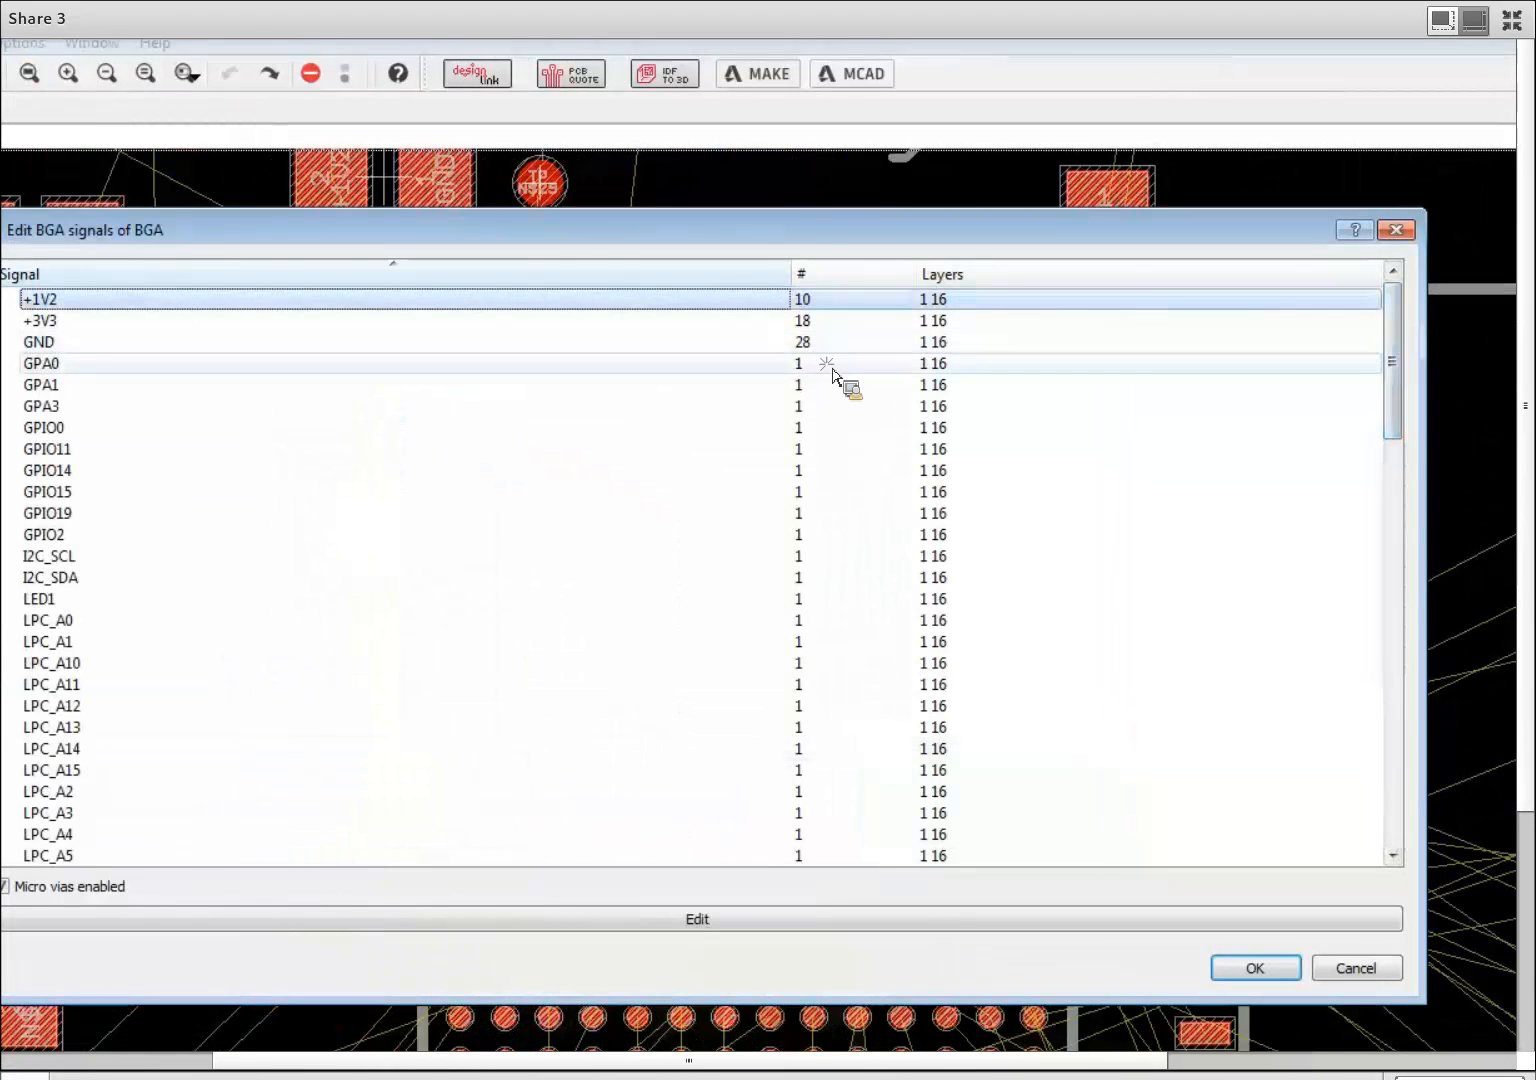
# Try out multiple selection on BGA signals such as GPA0, GPA3, GPIO14 and I2C_SCL, and clear the selection again
pyautogui.click(789, 369)
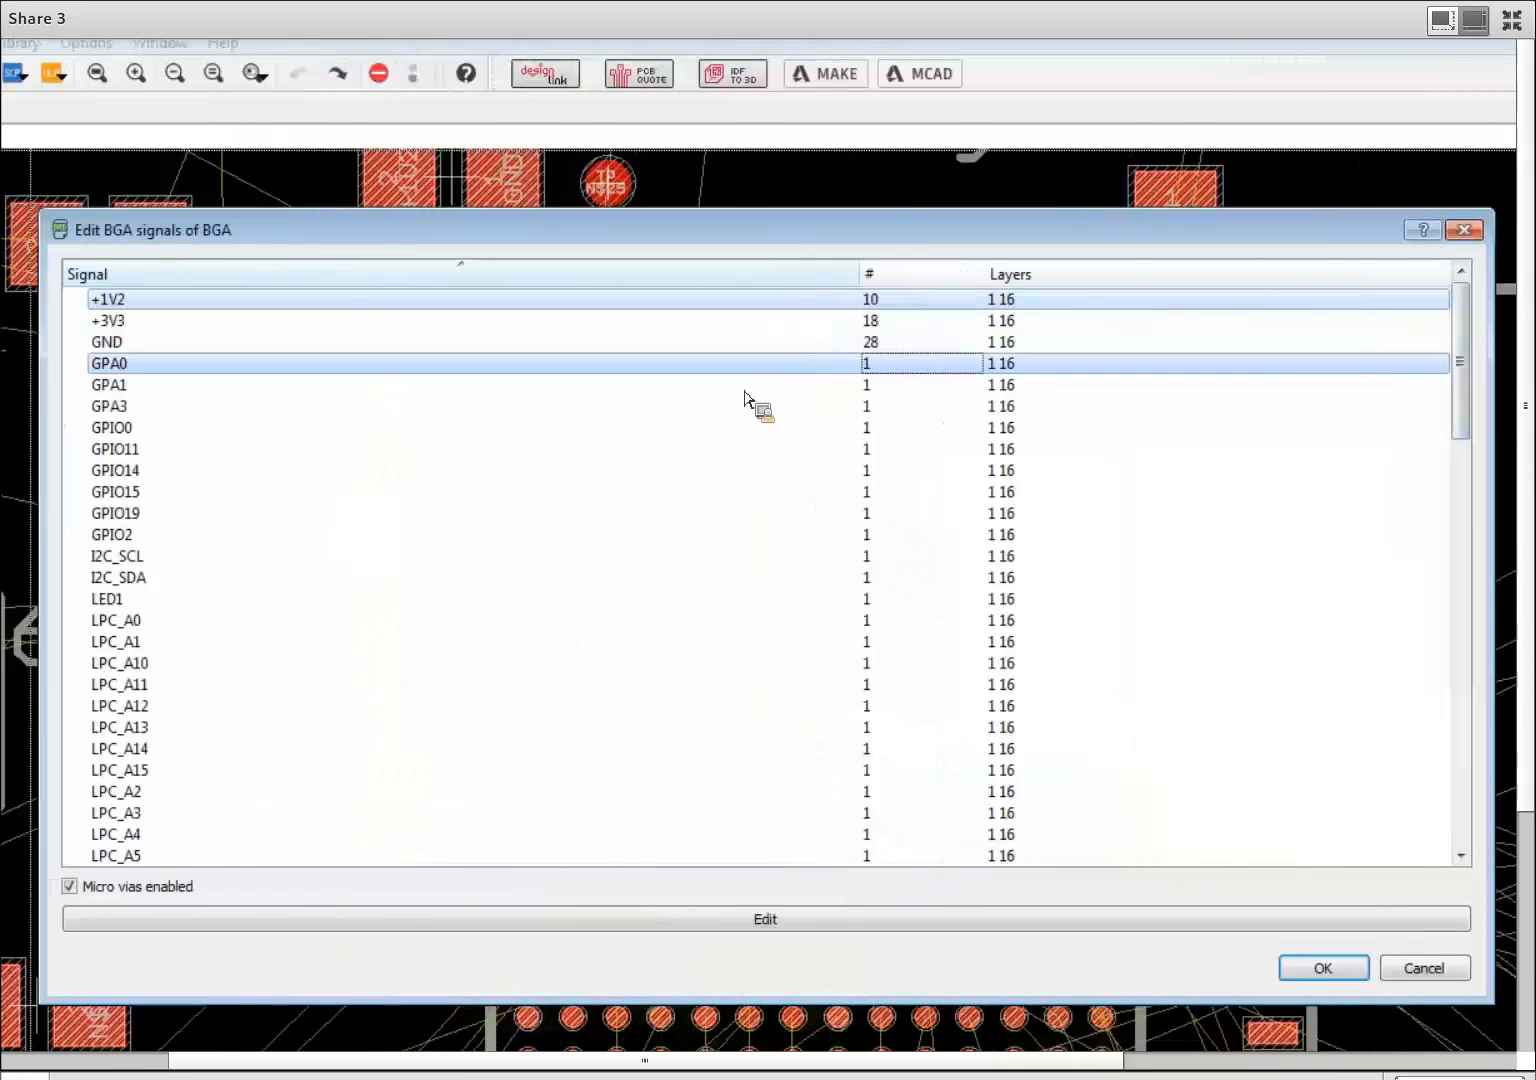
pyautogui.keyDown('ctrl'); pyautogui.click(388, 406); pyautogui.keyUp('ctrl')
pyautogui.keyDown('ctrl'); pyautogui.click(382, 470); pyautogui.keyUp('ctrl')
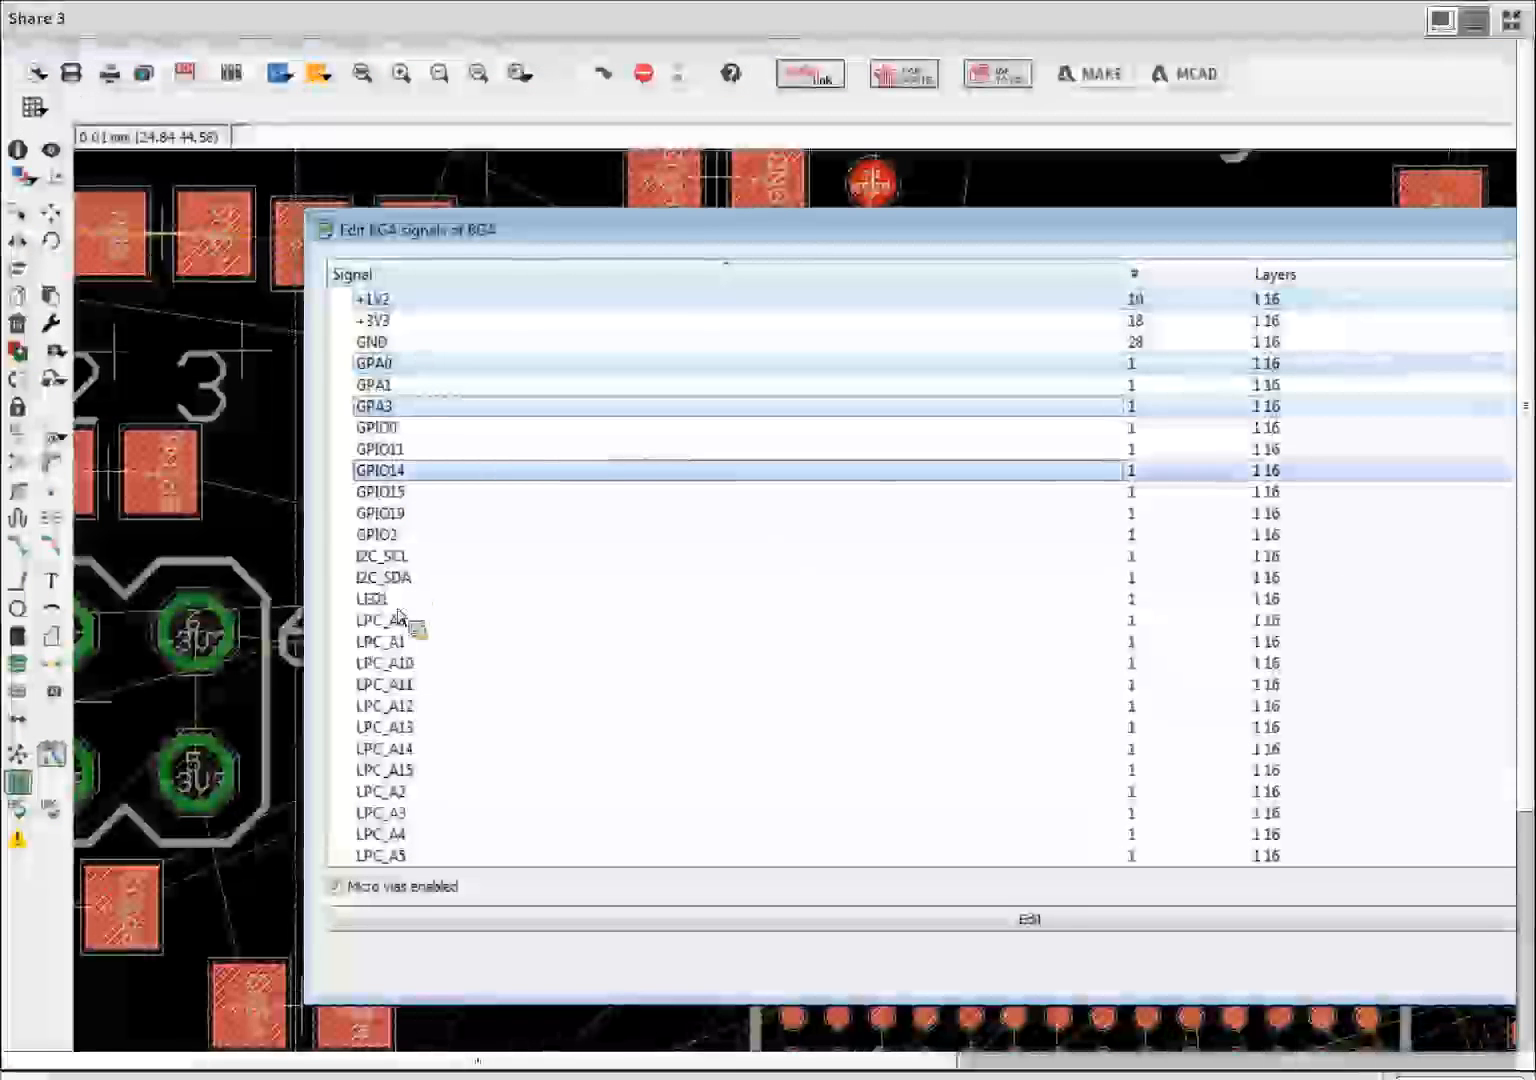
pyautogui.keyDown('ctrl'); pyautogui.click(384, 556); pyautogui.keyUp('ctrl')
pyautogui.keyDown('ctrl'); pyautogui.click(388, 556); pyautogui.keyUp('ctrl')
pyautogui.keyDown('ctrl'); pyautogui.click(420, 470); pyautogui.keyUp('ctrl')
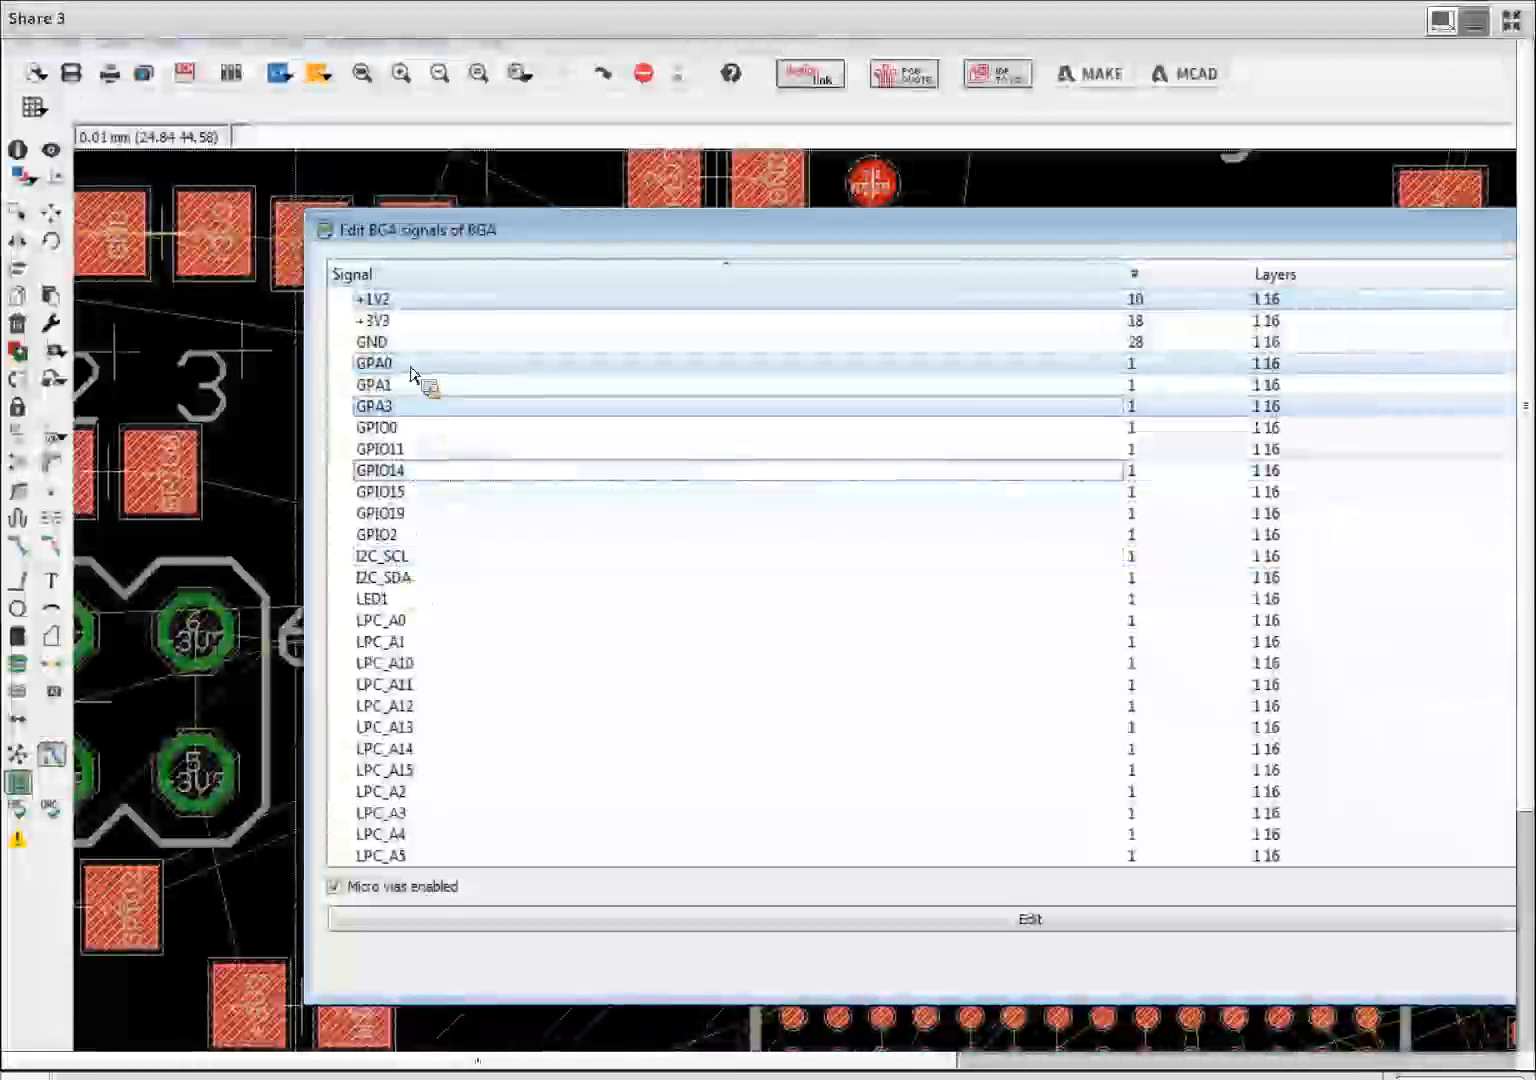
pyautogui.keyDown('ctrl'); pyautogui.click(408, 405); pyautogui.keyUp('ctrl')
pyautogui.keyDown('ctrl'); pyautogui.click(411, 365); pyautogui.keyUp('ctrl')
pyautogui.keyDown('ctrl'); pyautogui.click(421, 306); pyautogui.keyUp('ctrl')
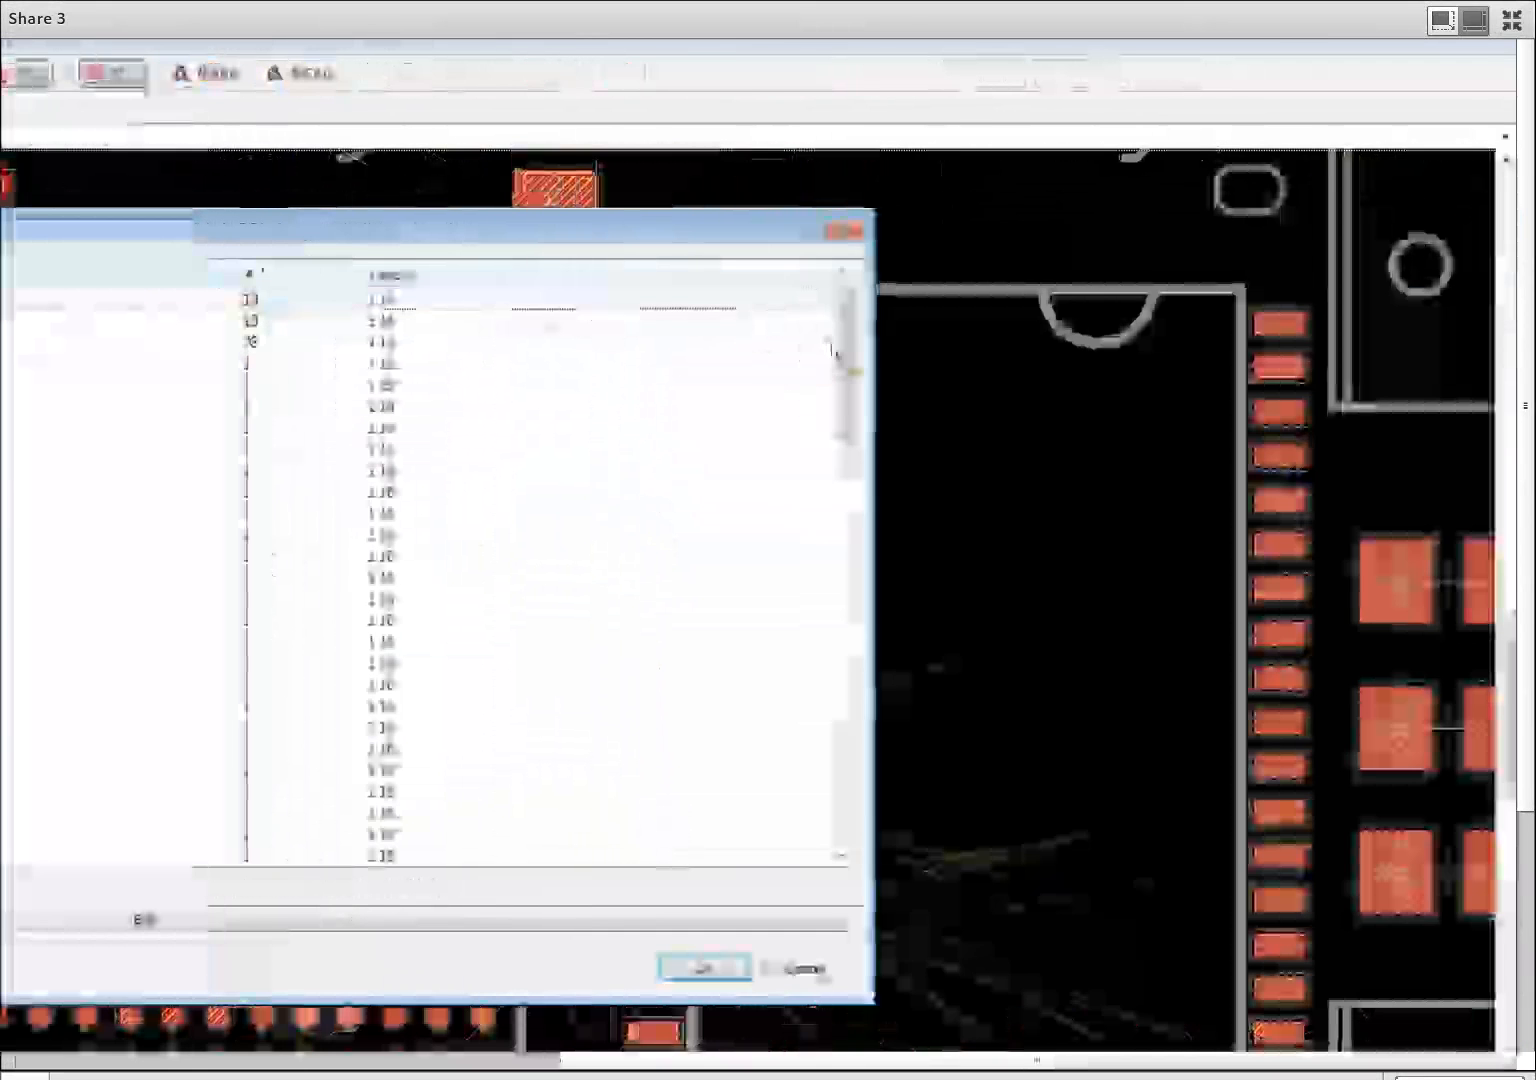
# Look through the remaining BGA signals, toggle the micro vias option, and close the BGA settings without saving
pyautogui.moveTo(850, 333); pyautogui.dragTo(820, 757)
pyautogui.scroll(20, 720, 346)
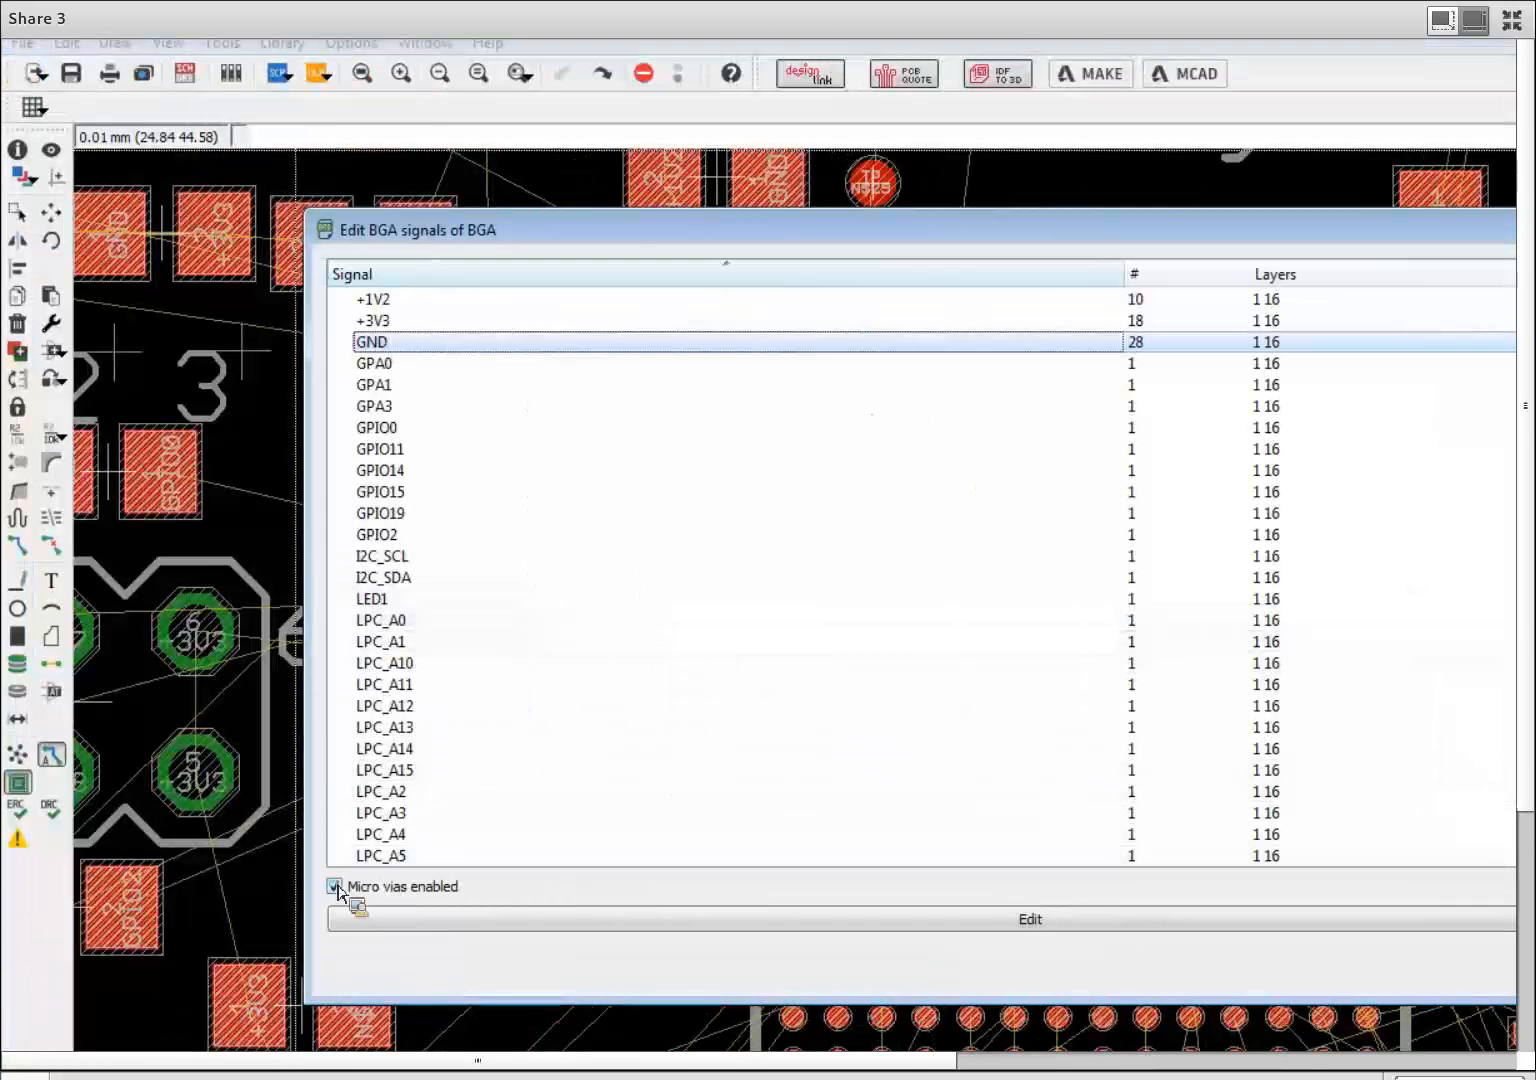
pyautogui.click(336, 886)
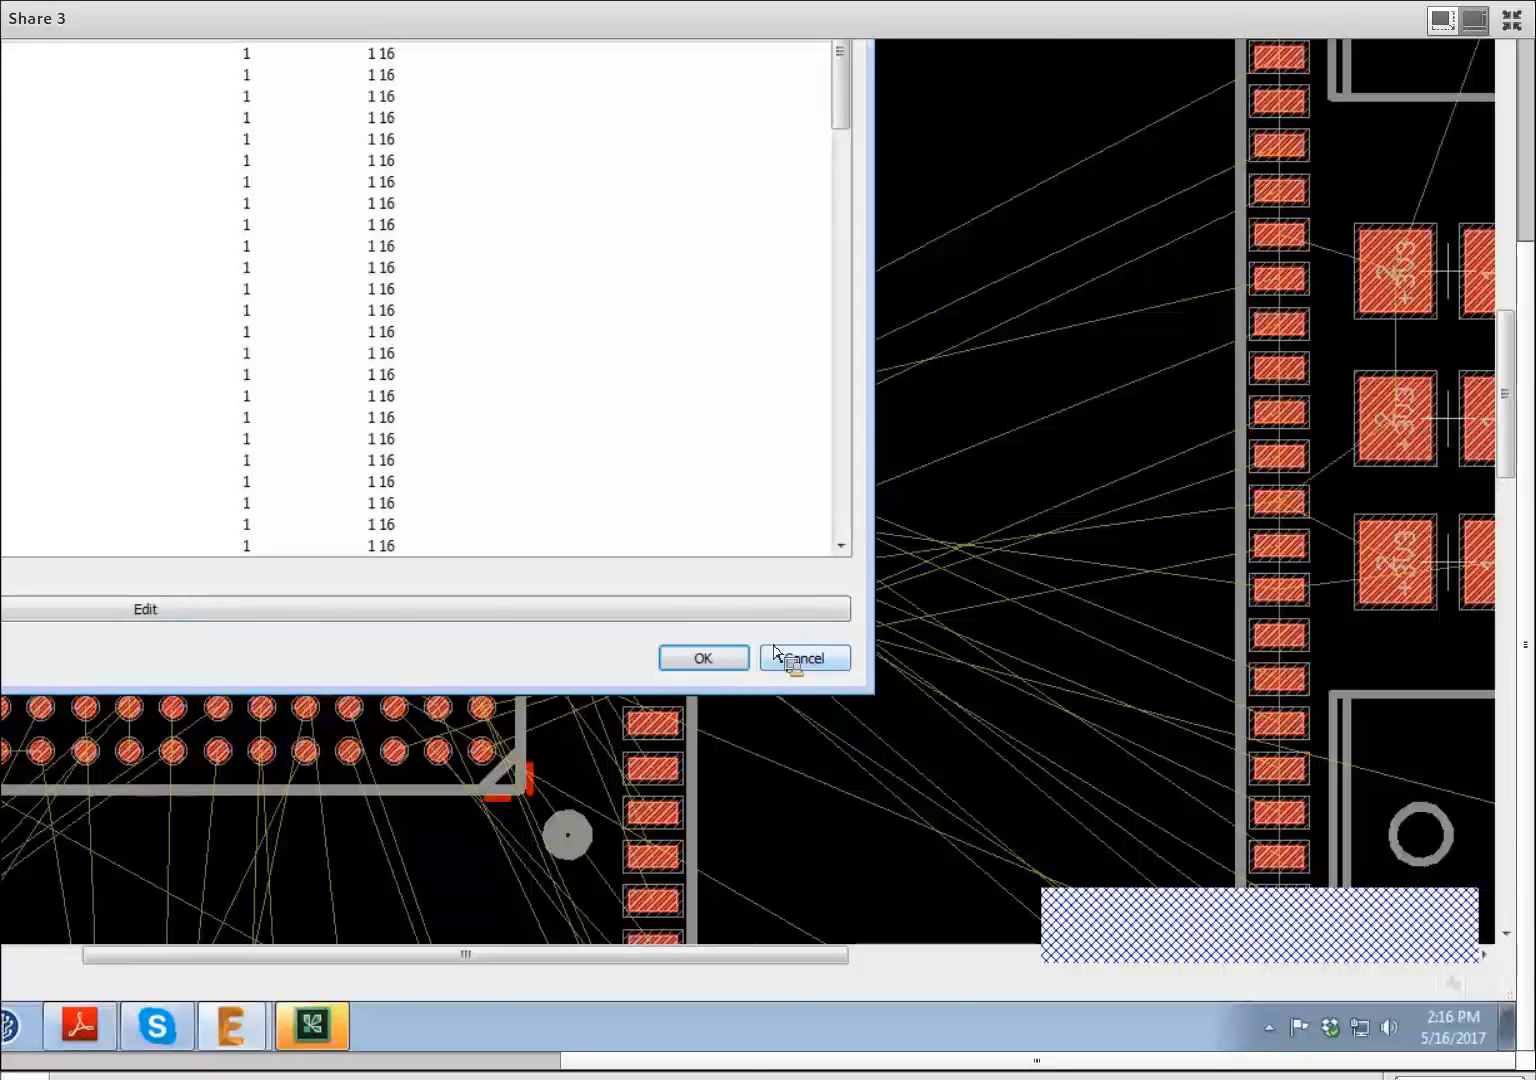
pyautogui.click(777, 654)
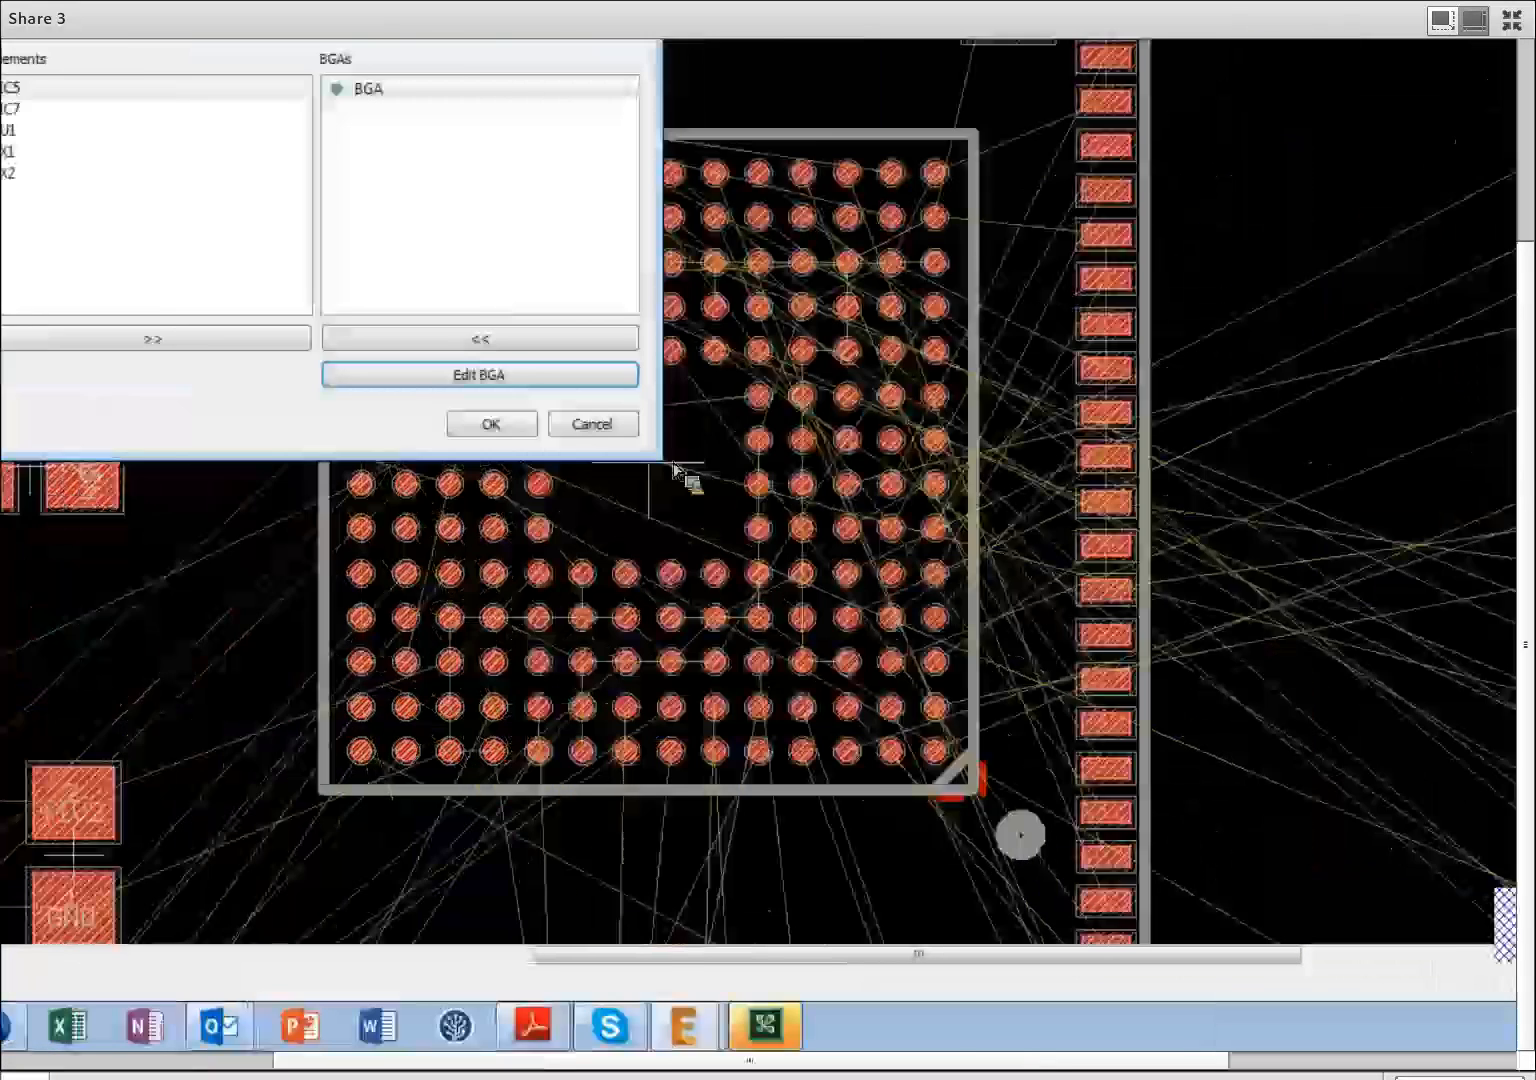
pyautogui.press('Escape')
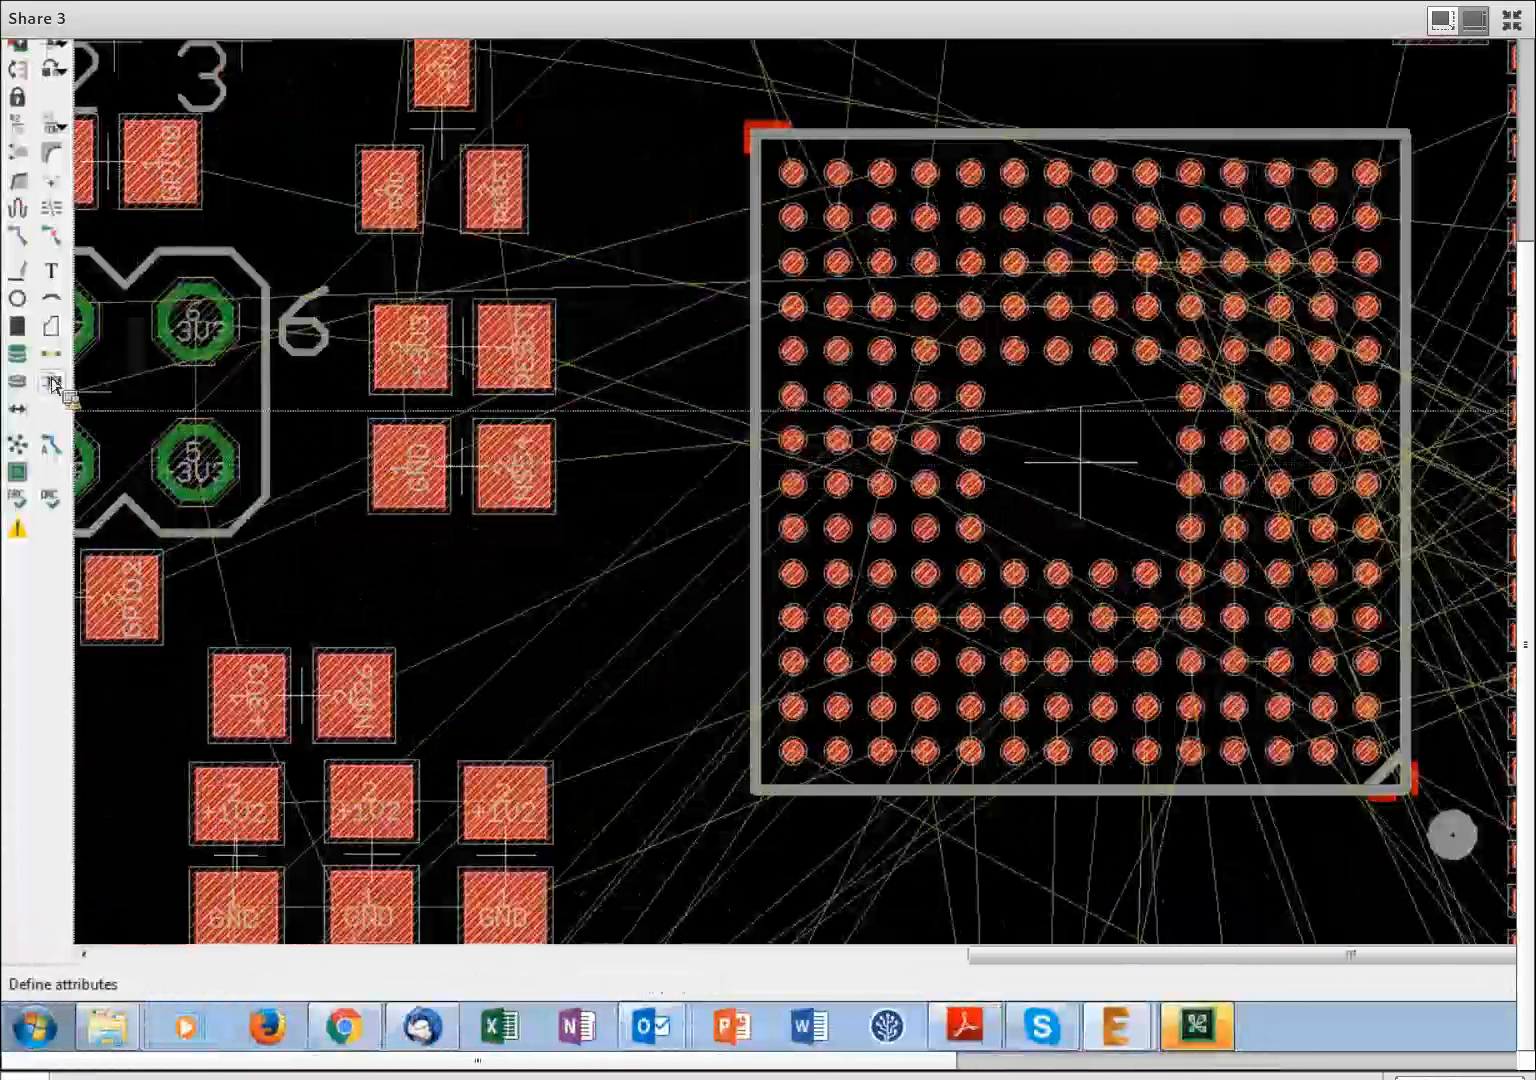
# Open the attributes of the BGA component and enlarge the dialog to inspect its BGA layers attribute
pyautogui.click(53, 383)
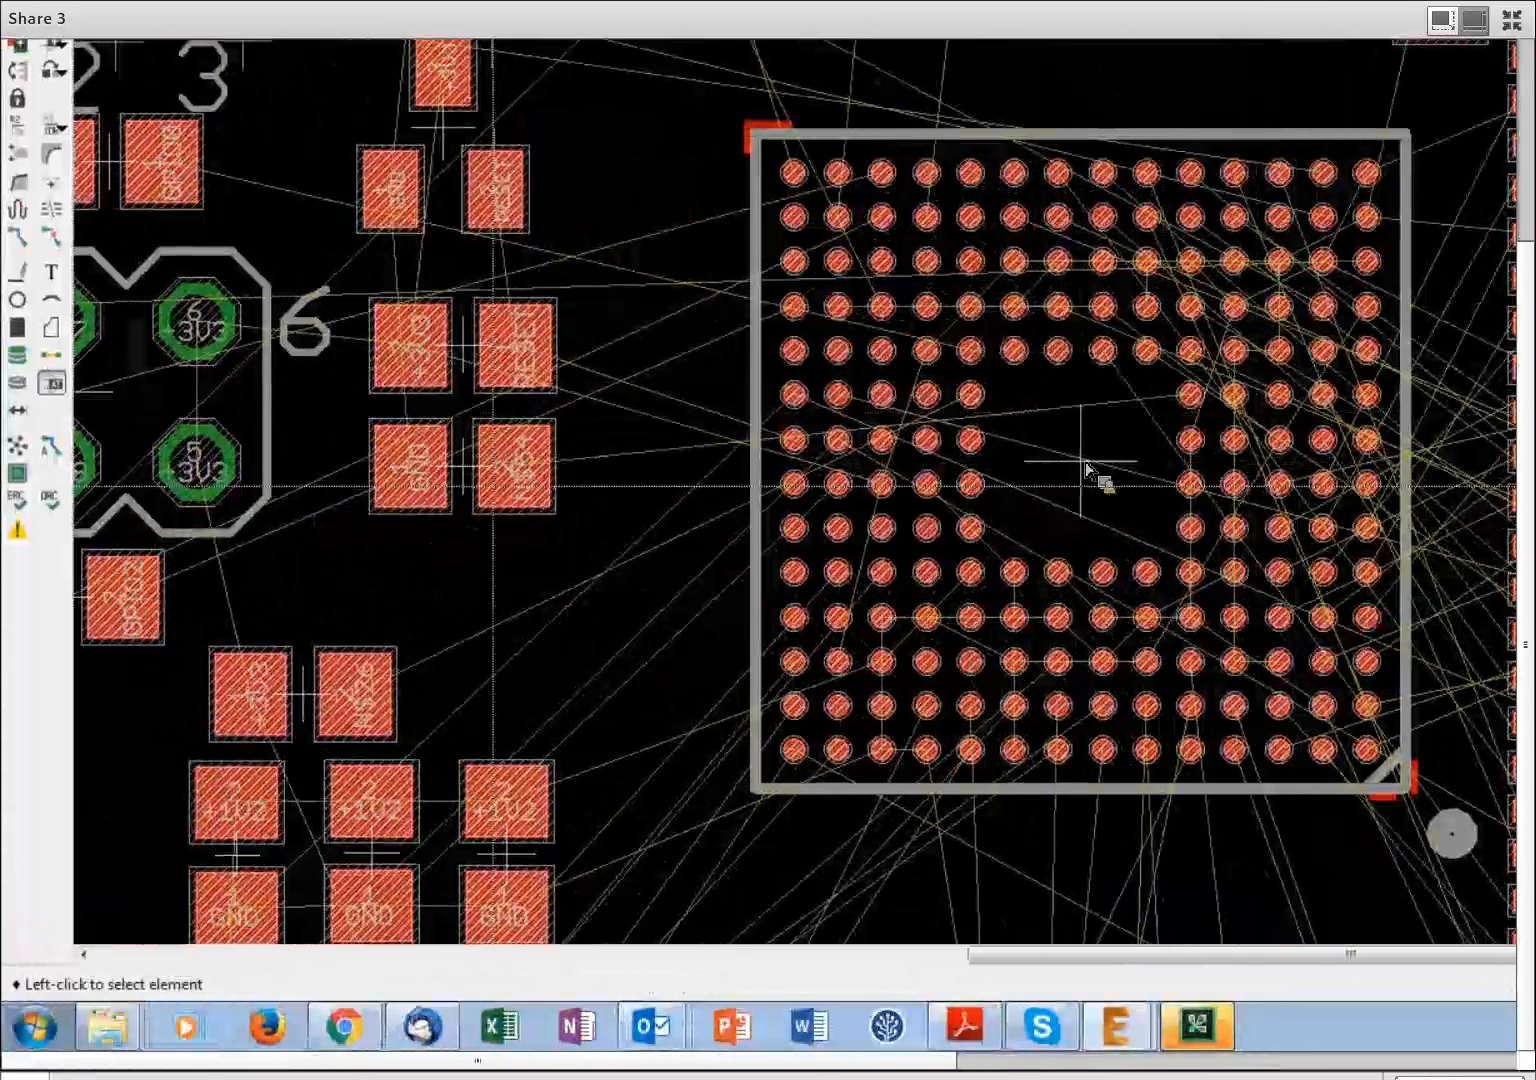
pyautogui.click(1095, 472)
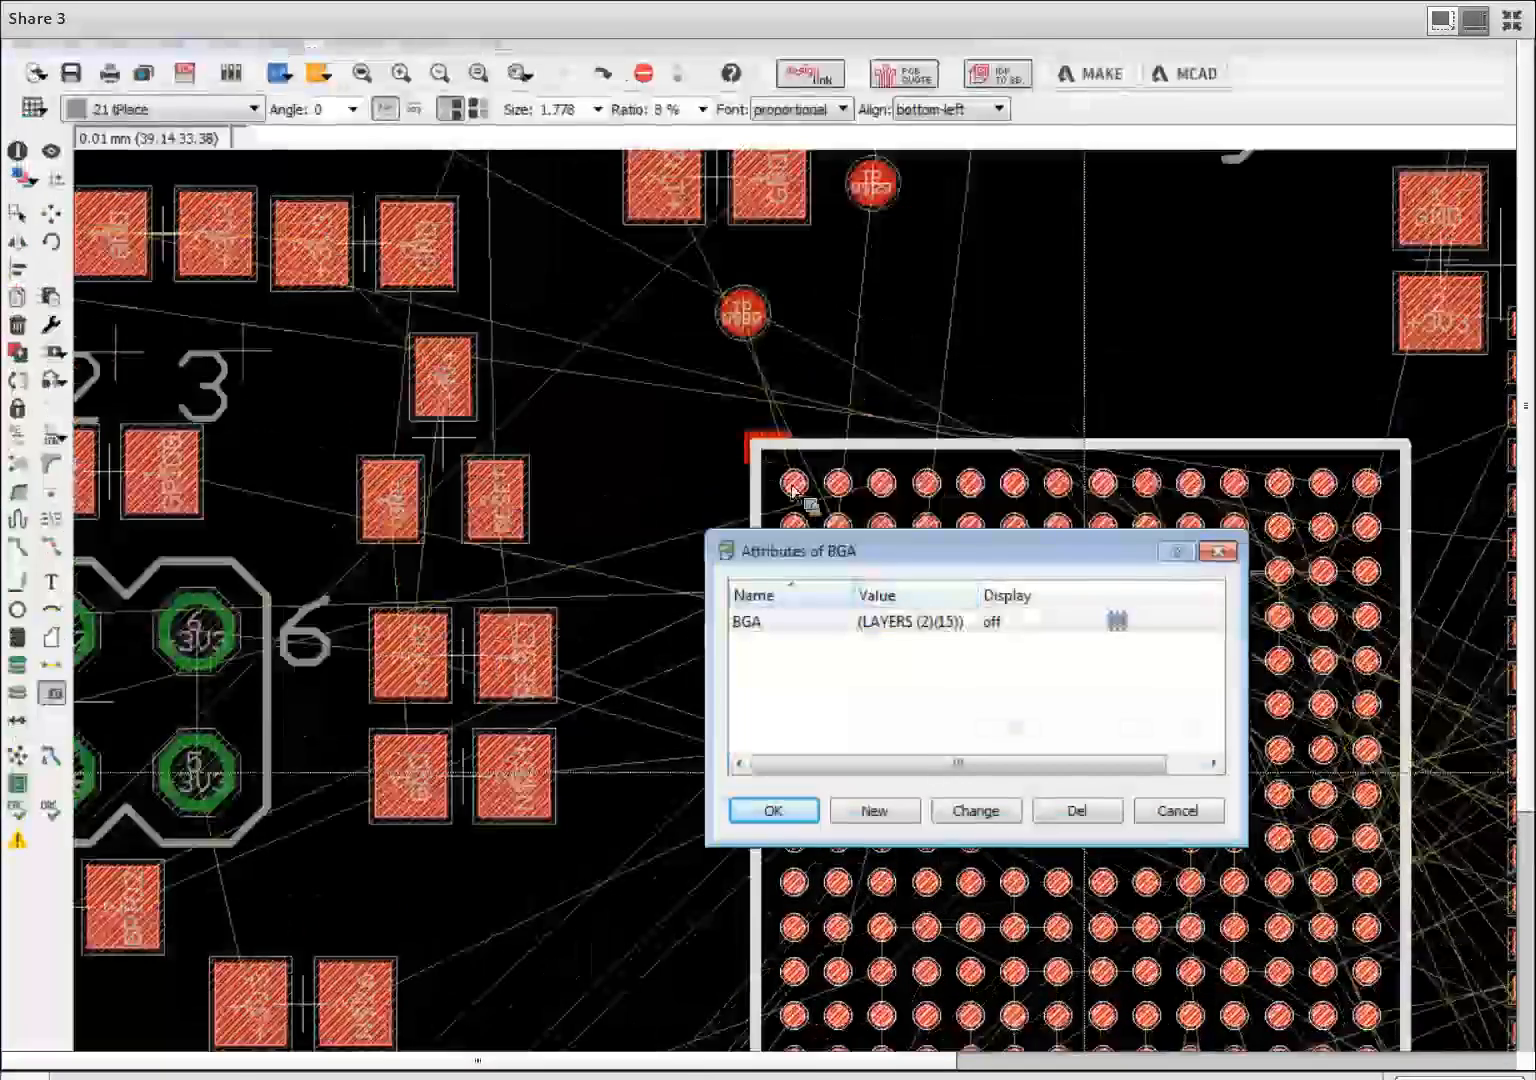
pyautogui.moveTo(880, 551); pyautogui.dragTo(652, 423)
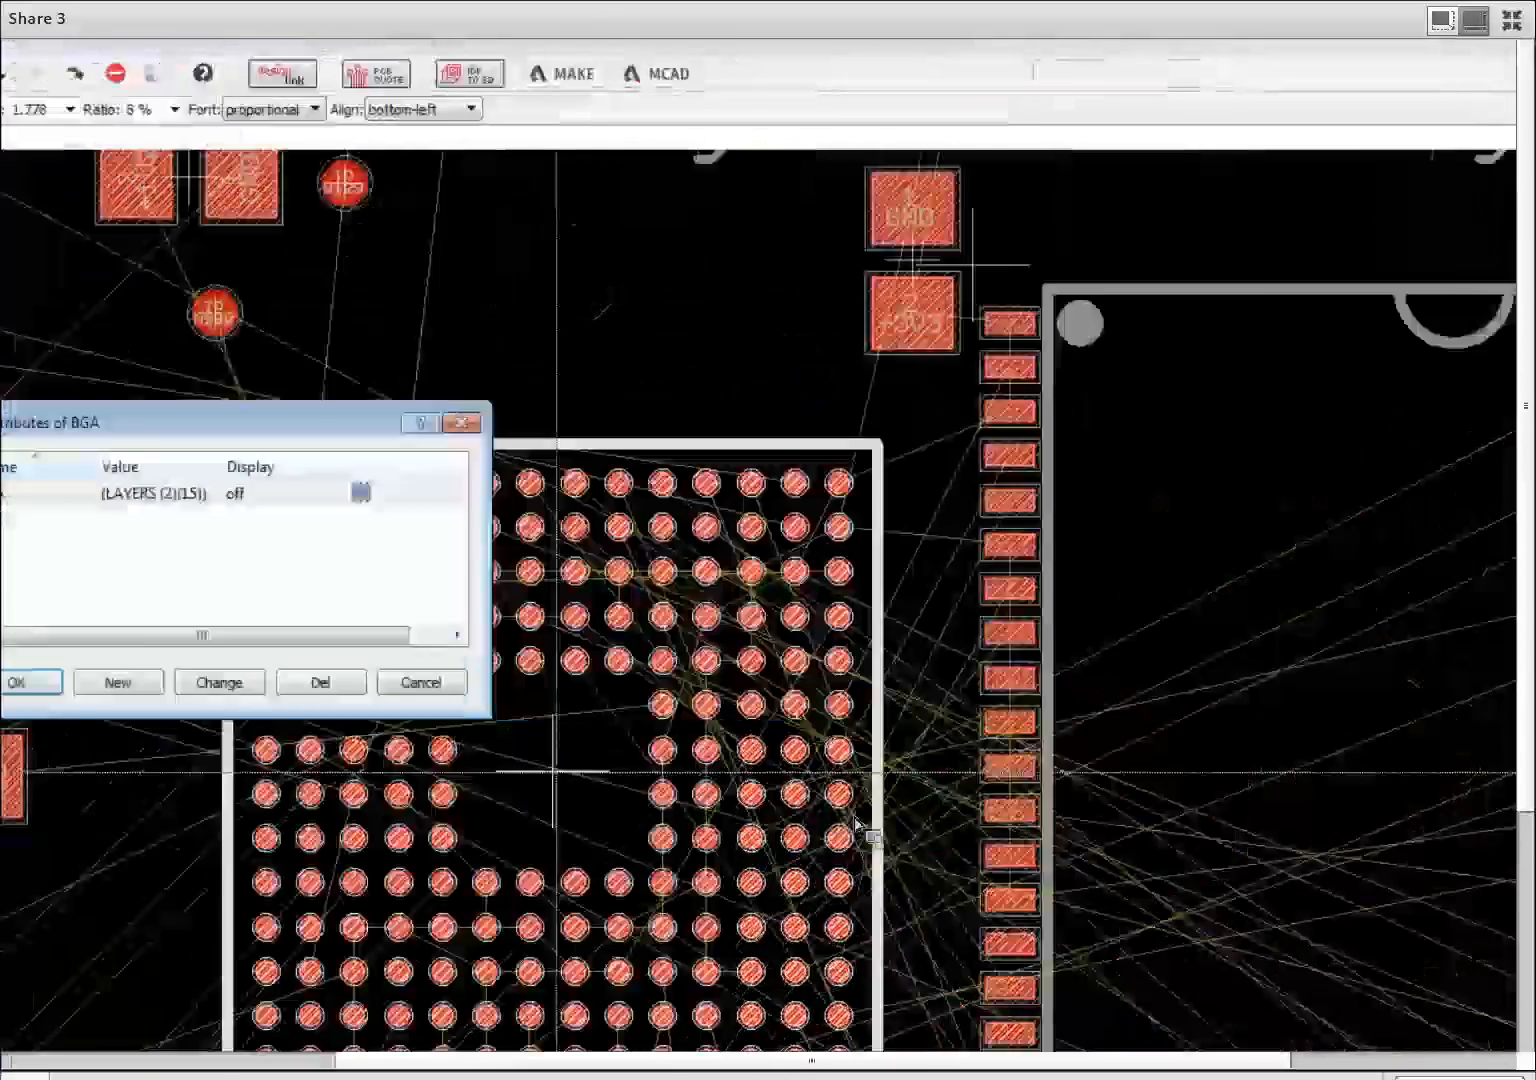
pyautogui.moveTo(855, 817); pyautogui.dragTo(912, 825)
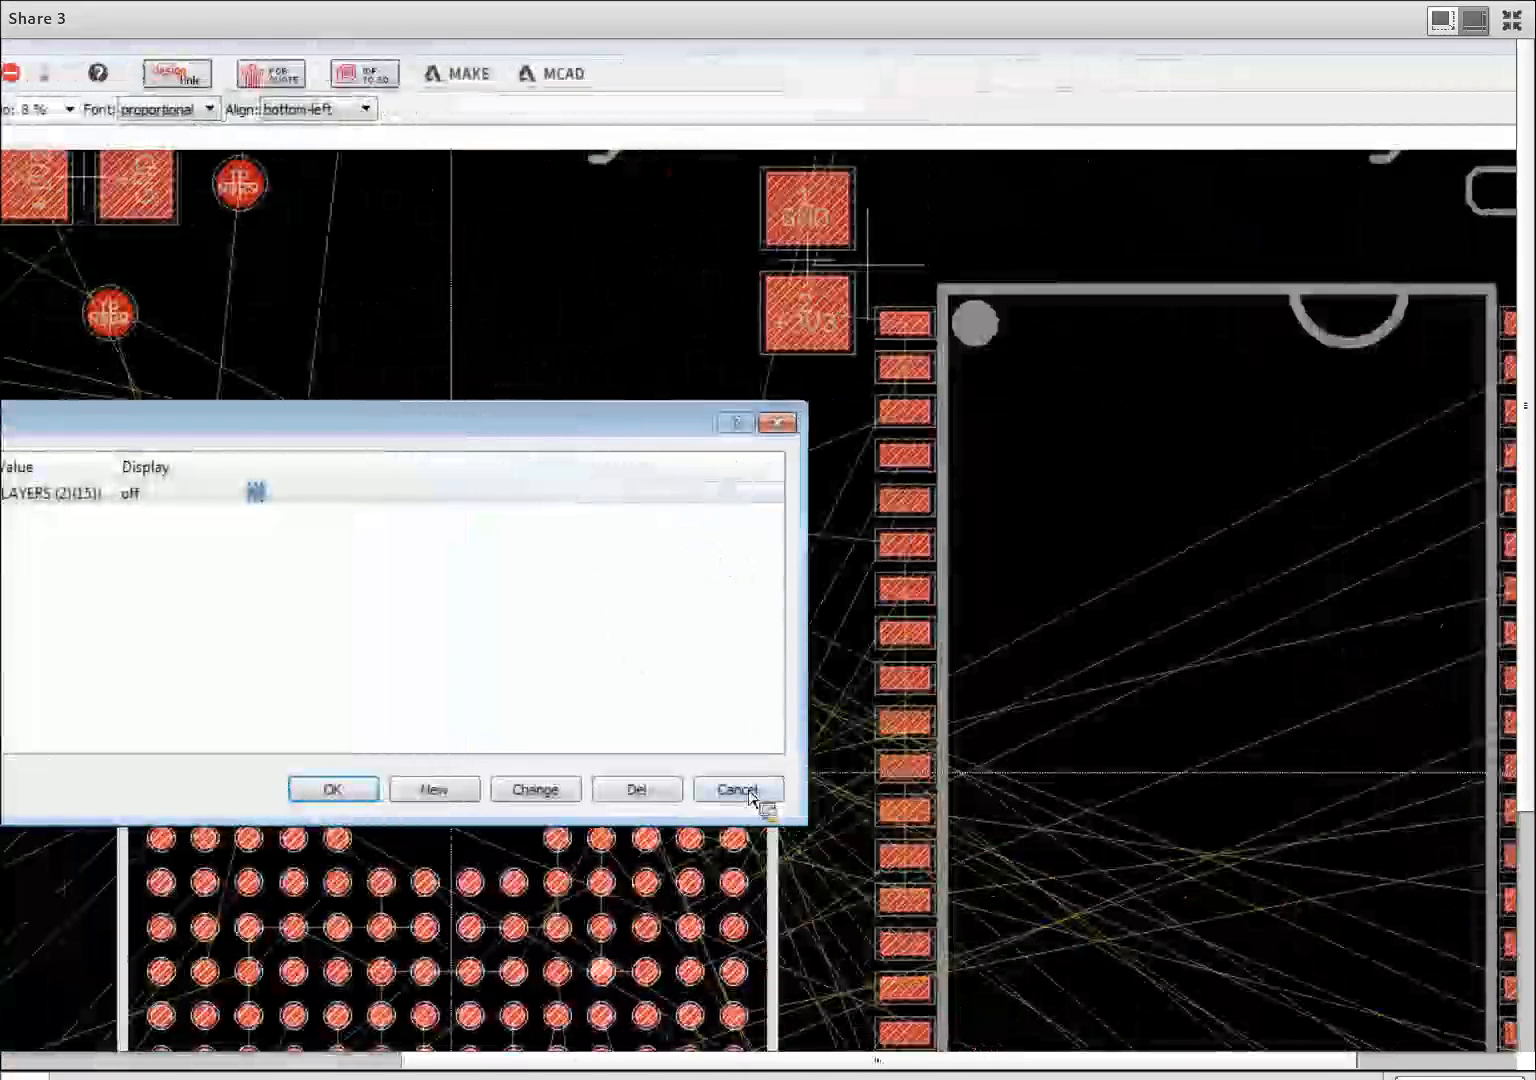
# Close the BGA attributes without changes and search the help for BGA
pyautogui.click(1214, 789)
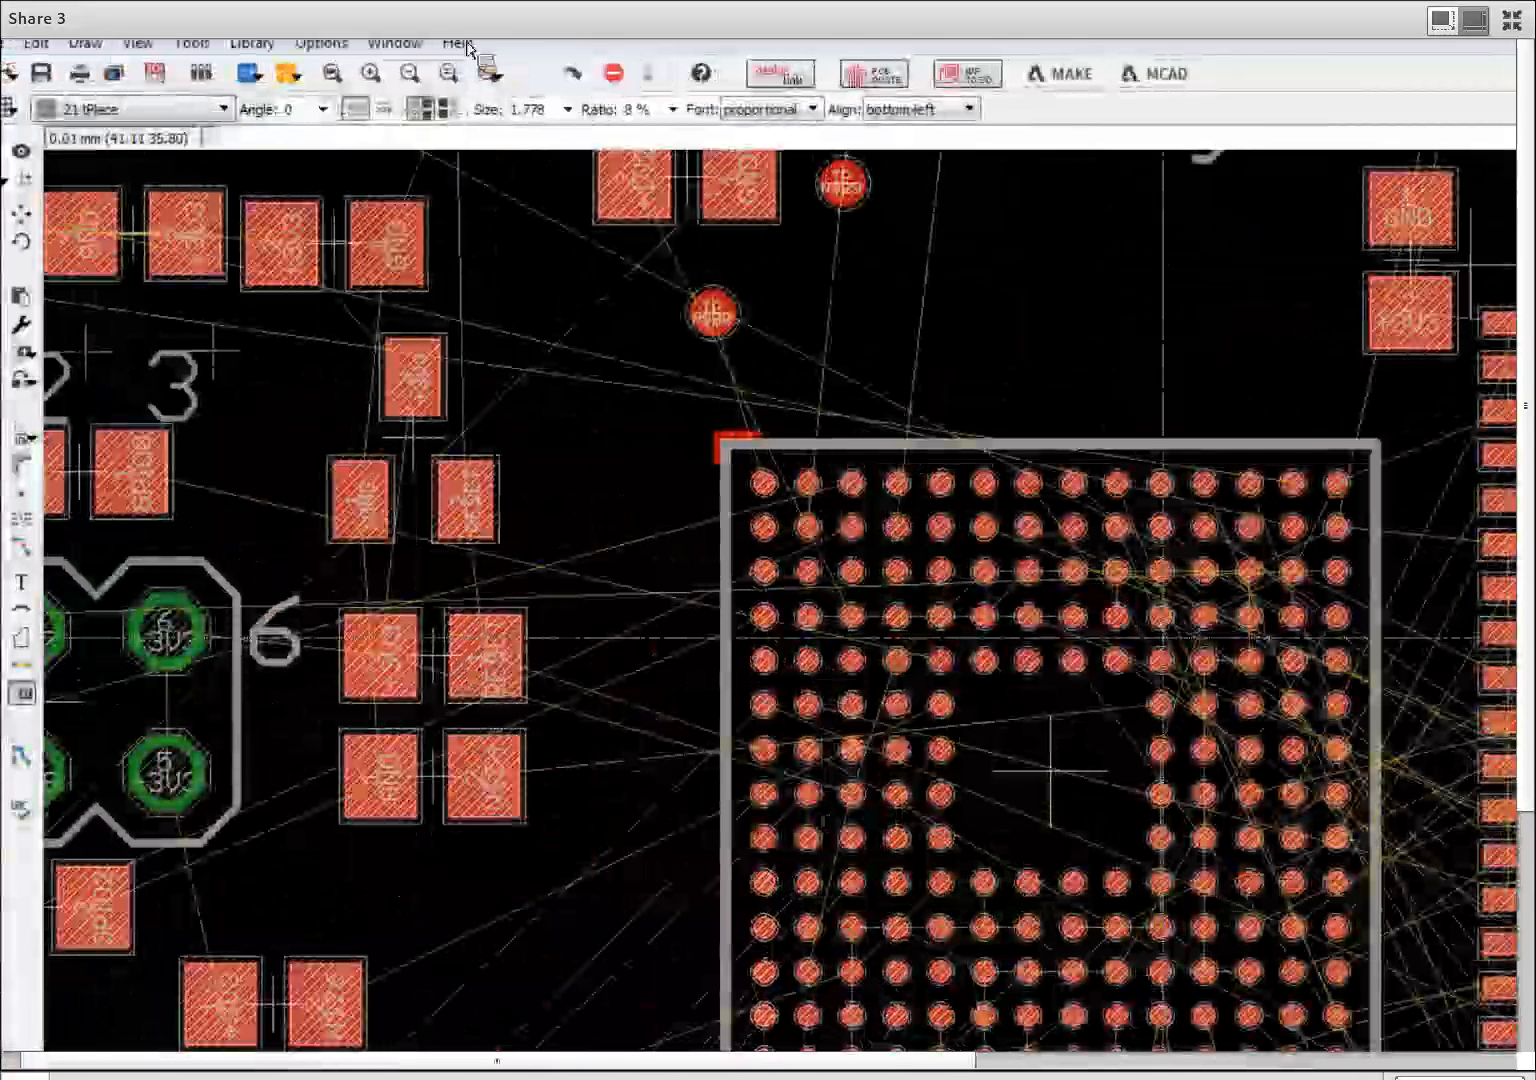
pyautogui.click(464, 45)
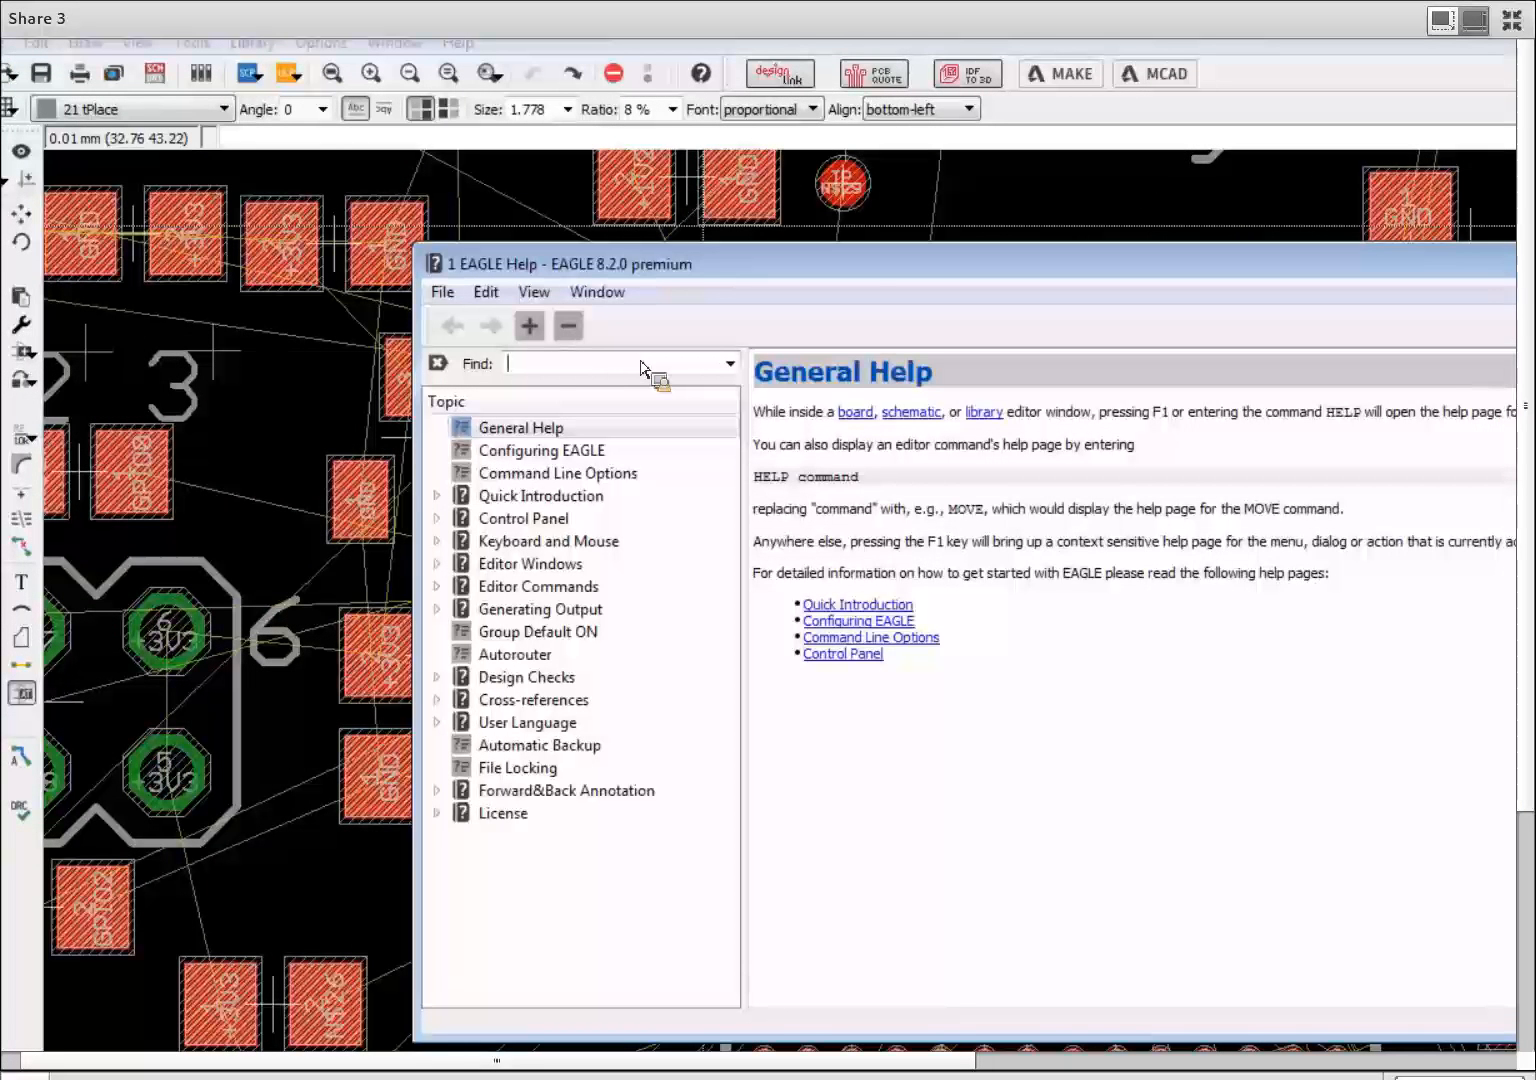
pyautogui.press('Return')
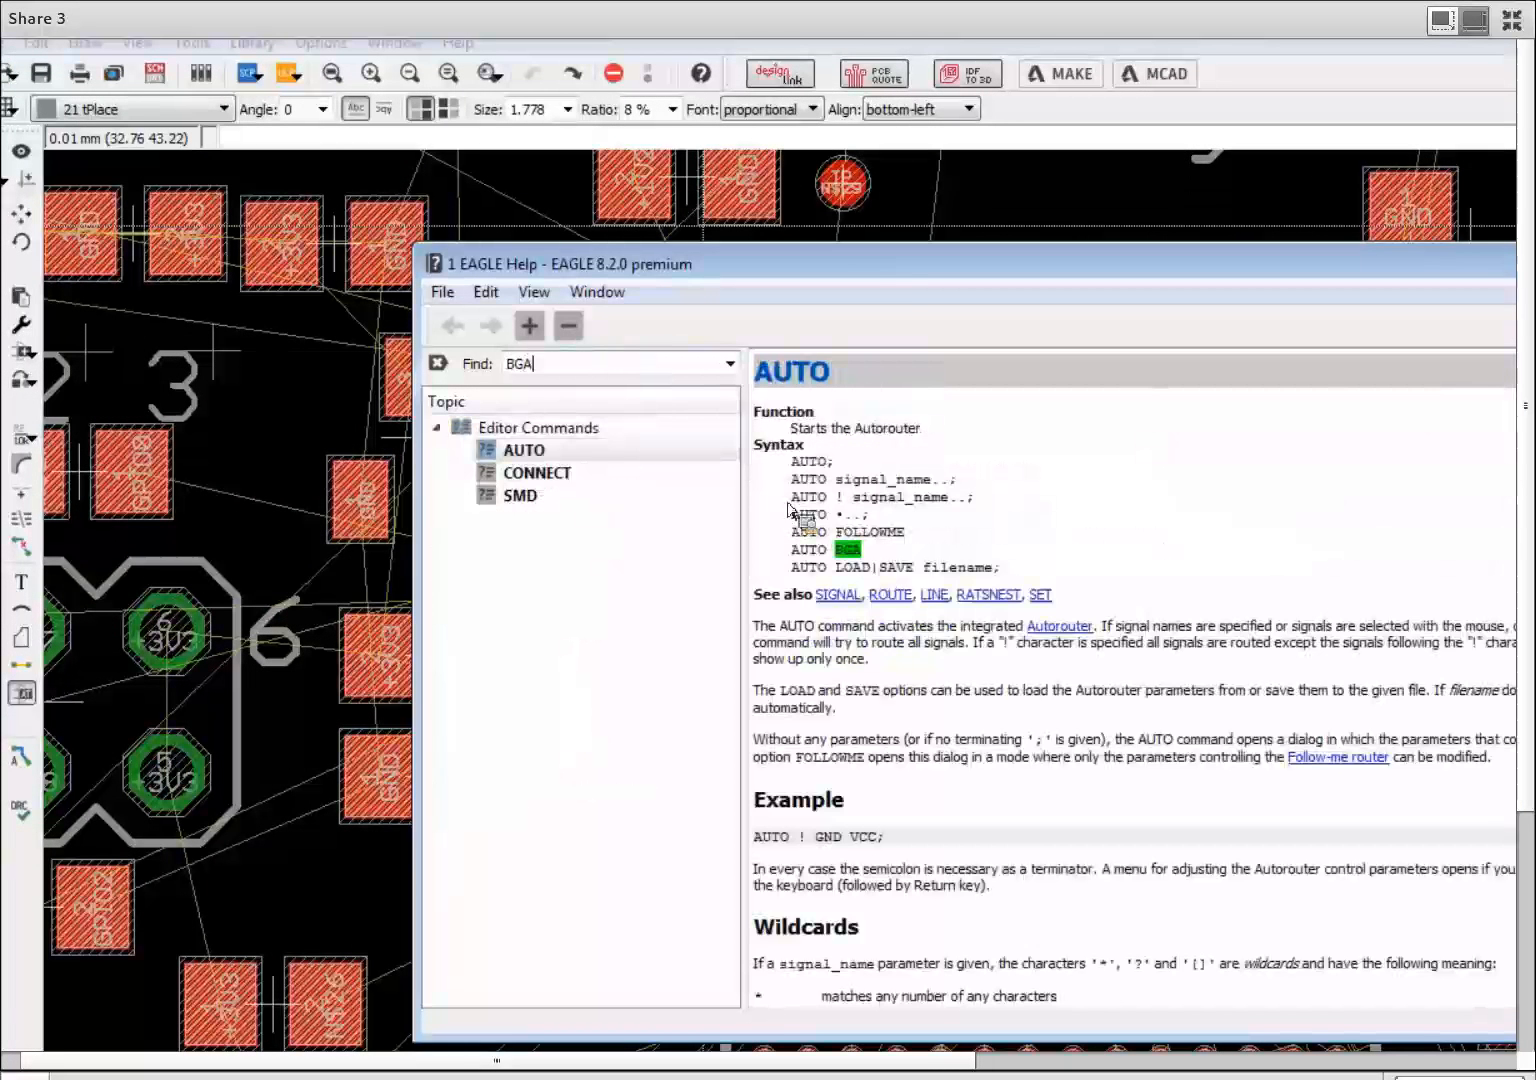
# Read the BGA router section of the AUTO help page, including its NETS and LAYERS parameters, and close the help
pyautogui.scroll(-10, 1176, 585)
pyautogui.scroll(-4, 1170, 588)
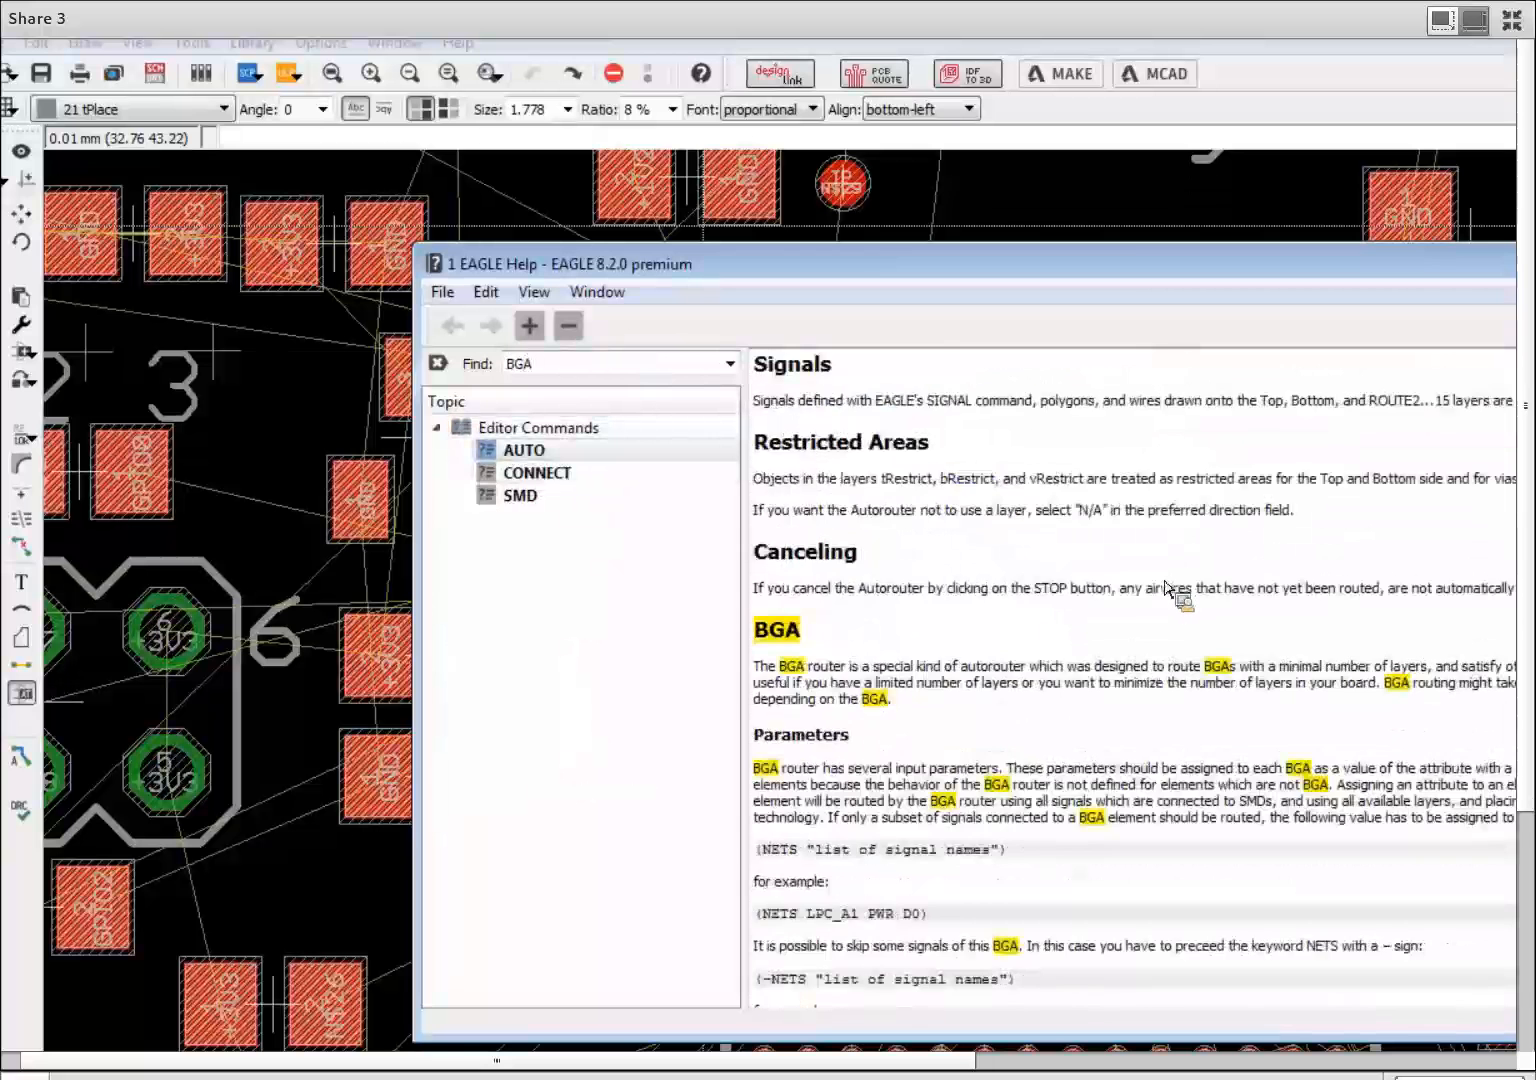
pyautogui.scroll(-2, 1160, 590)
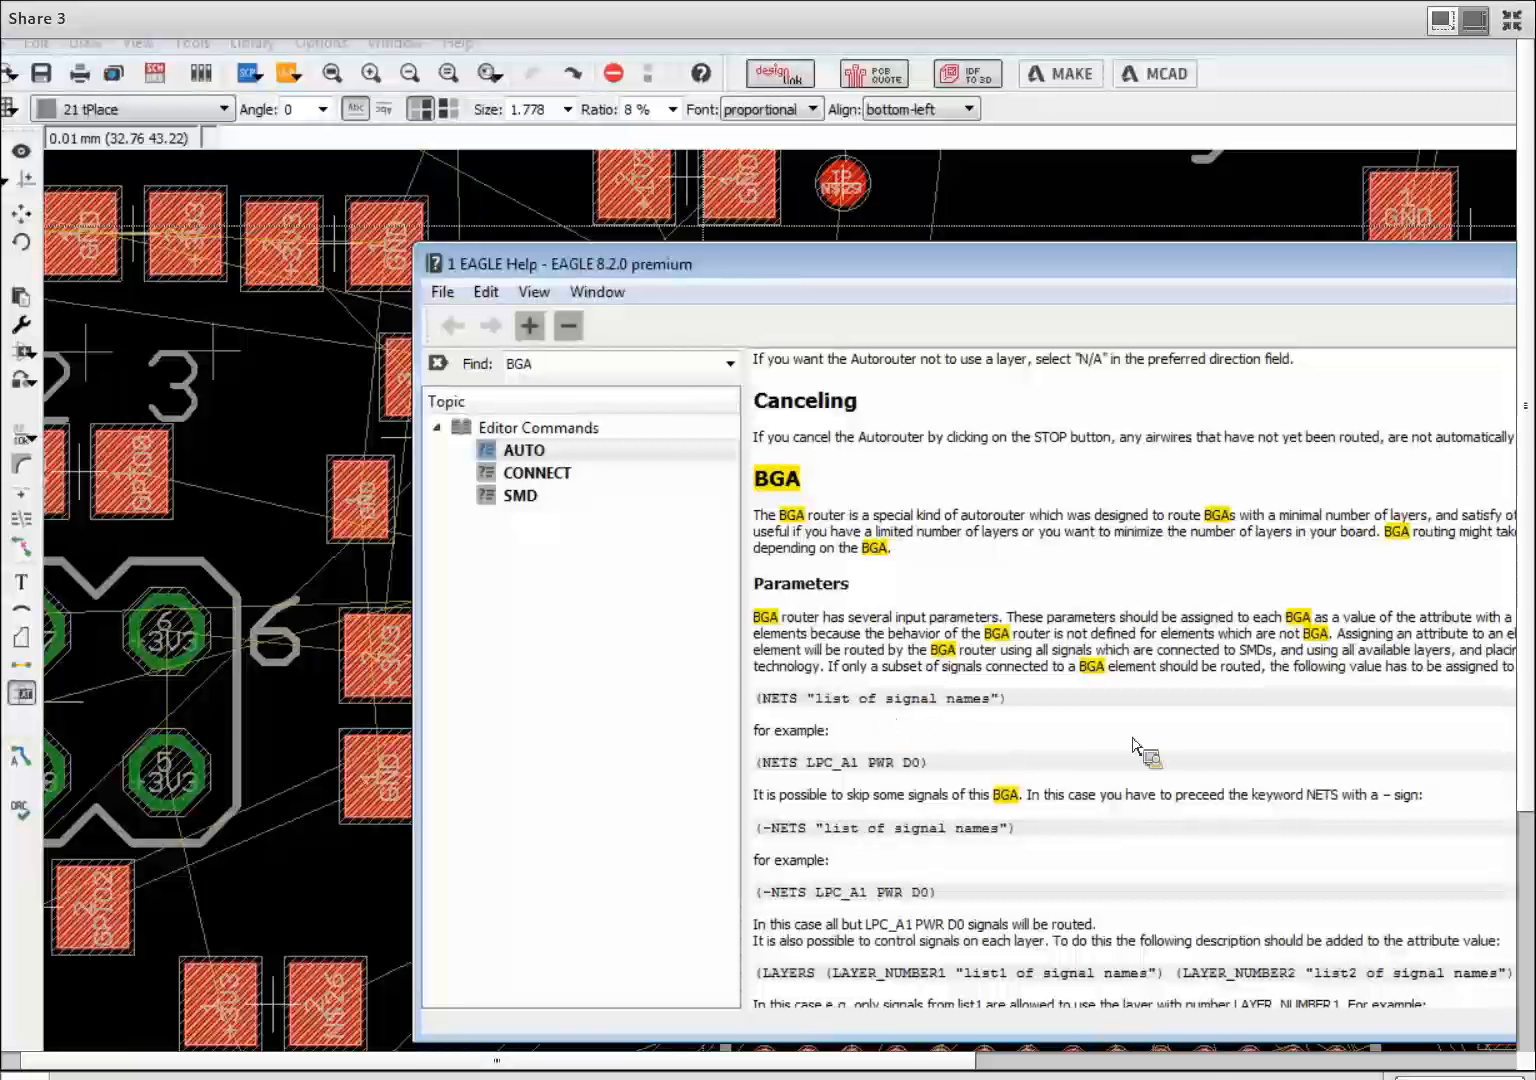
pyautogui.scroll(-2, 878, 776)
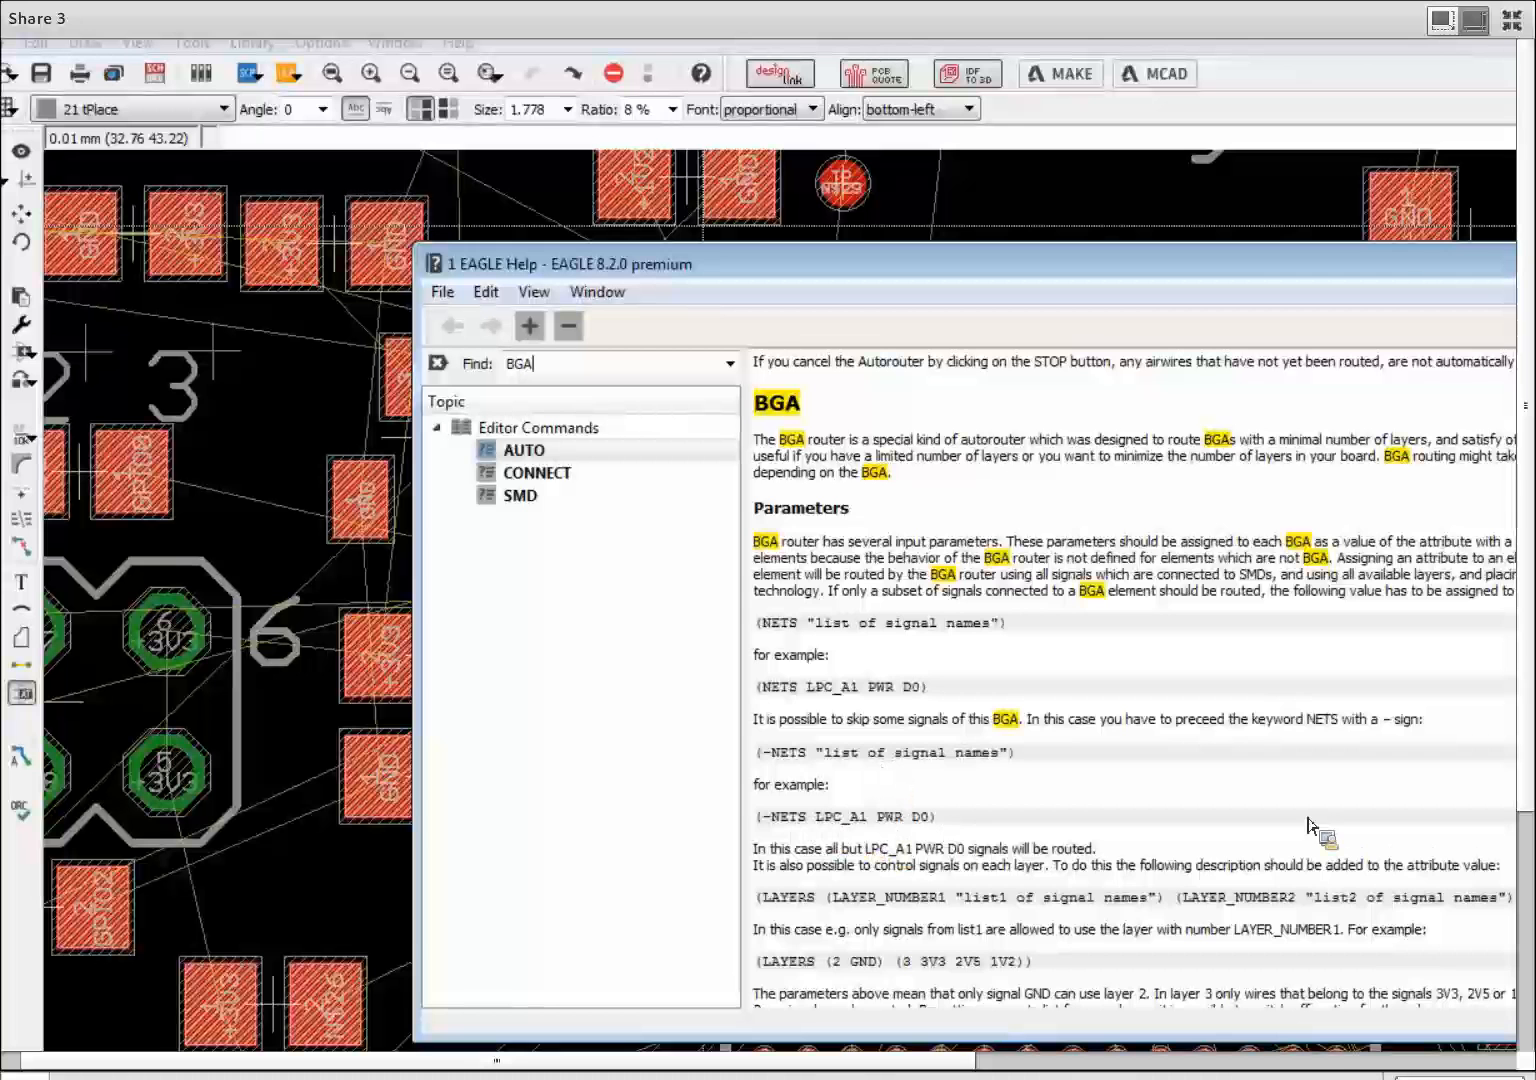
pyautogui.scroll(-1, 970, 823)
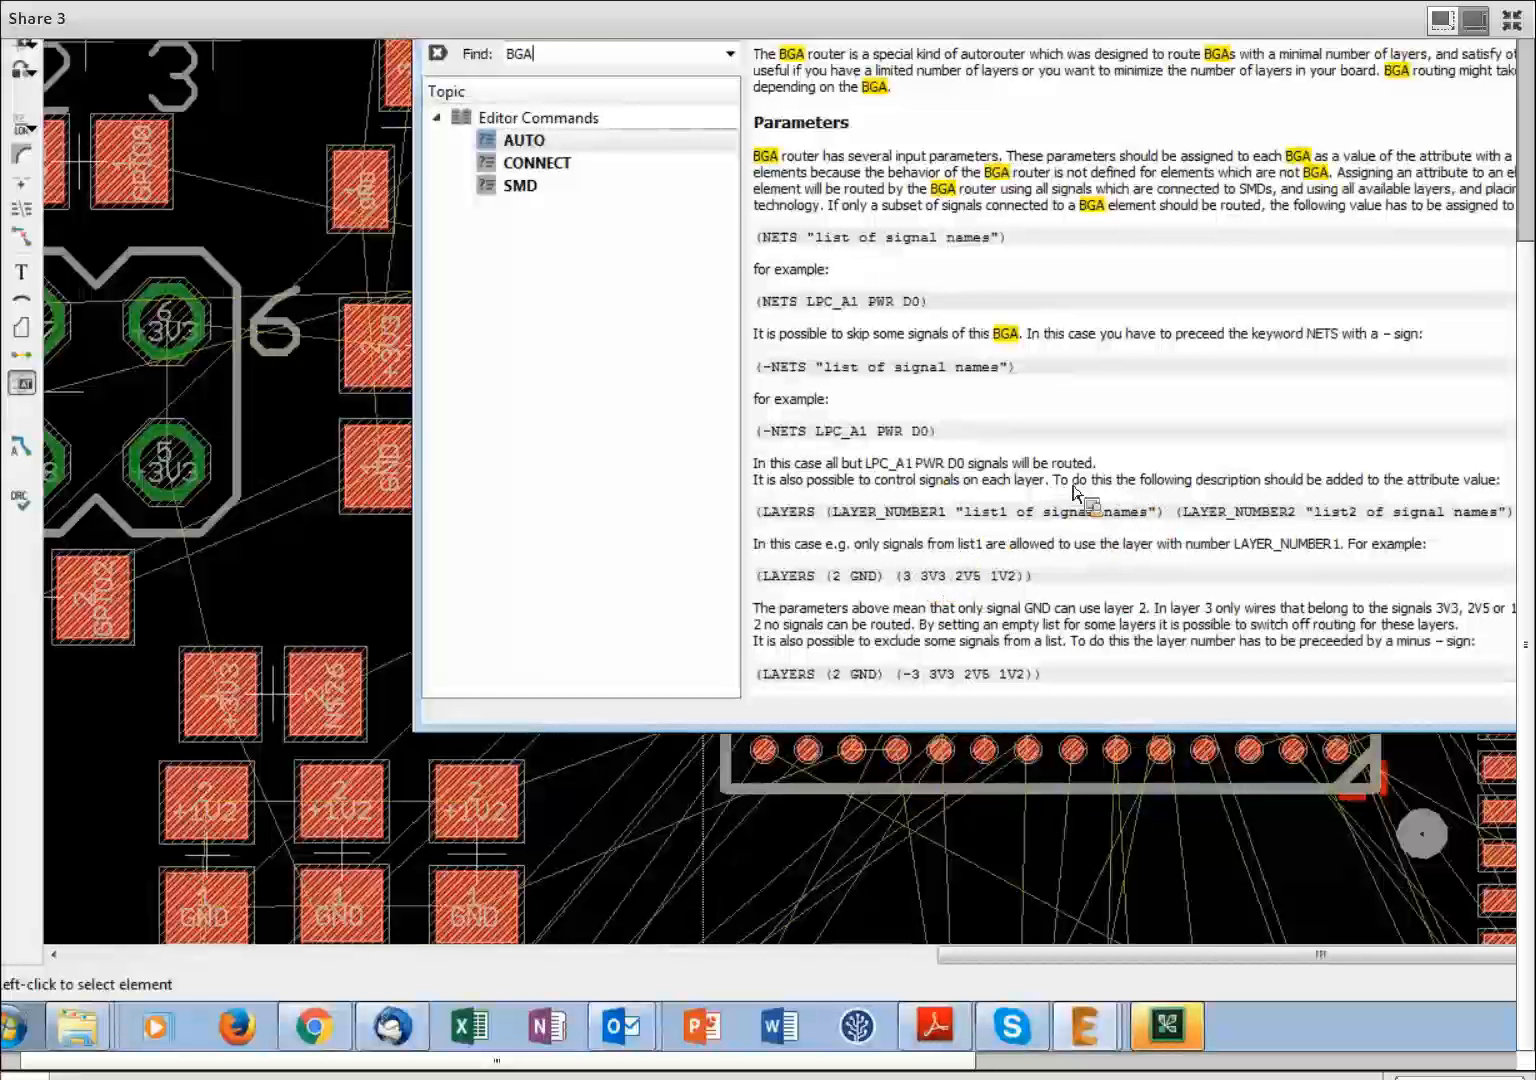
pyautogui.scroll(-3, 1128, 442)
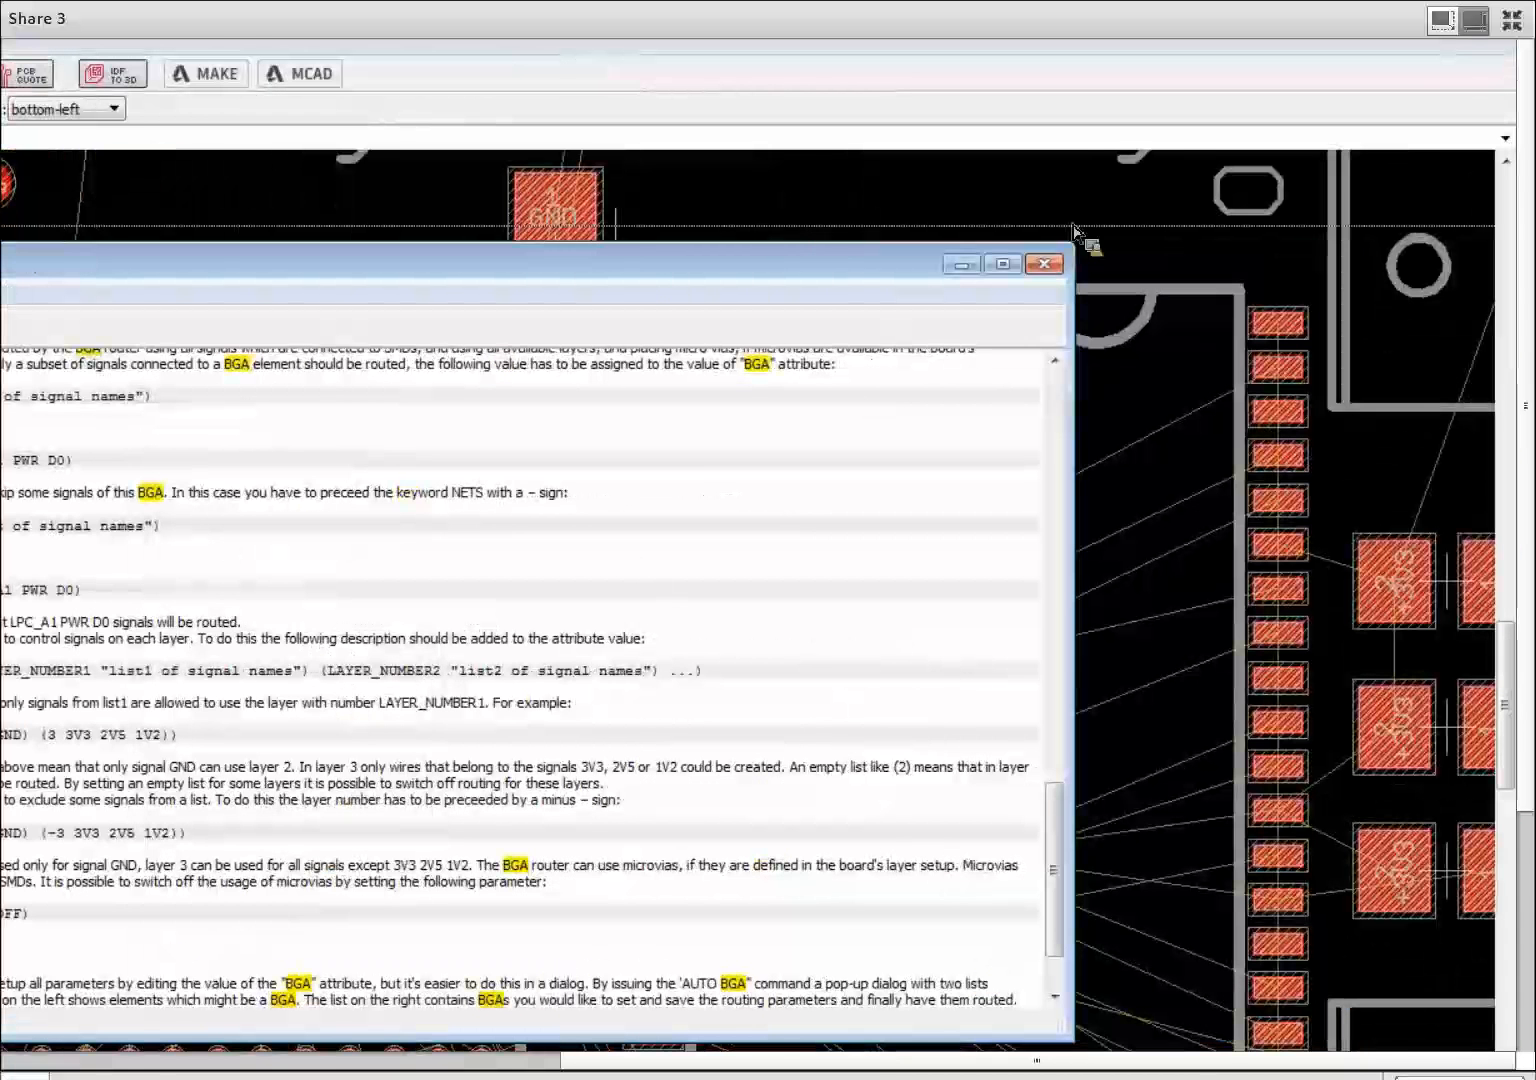
pyautogui.click(1062, 266)
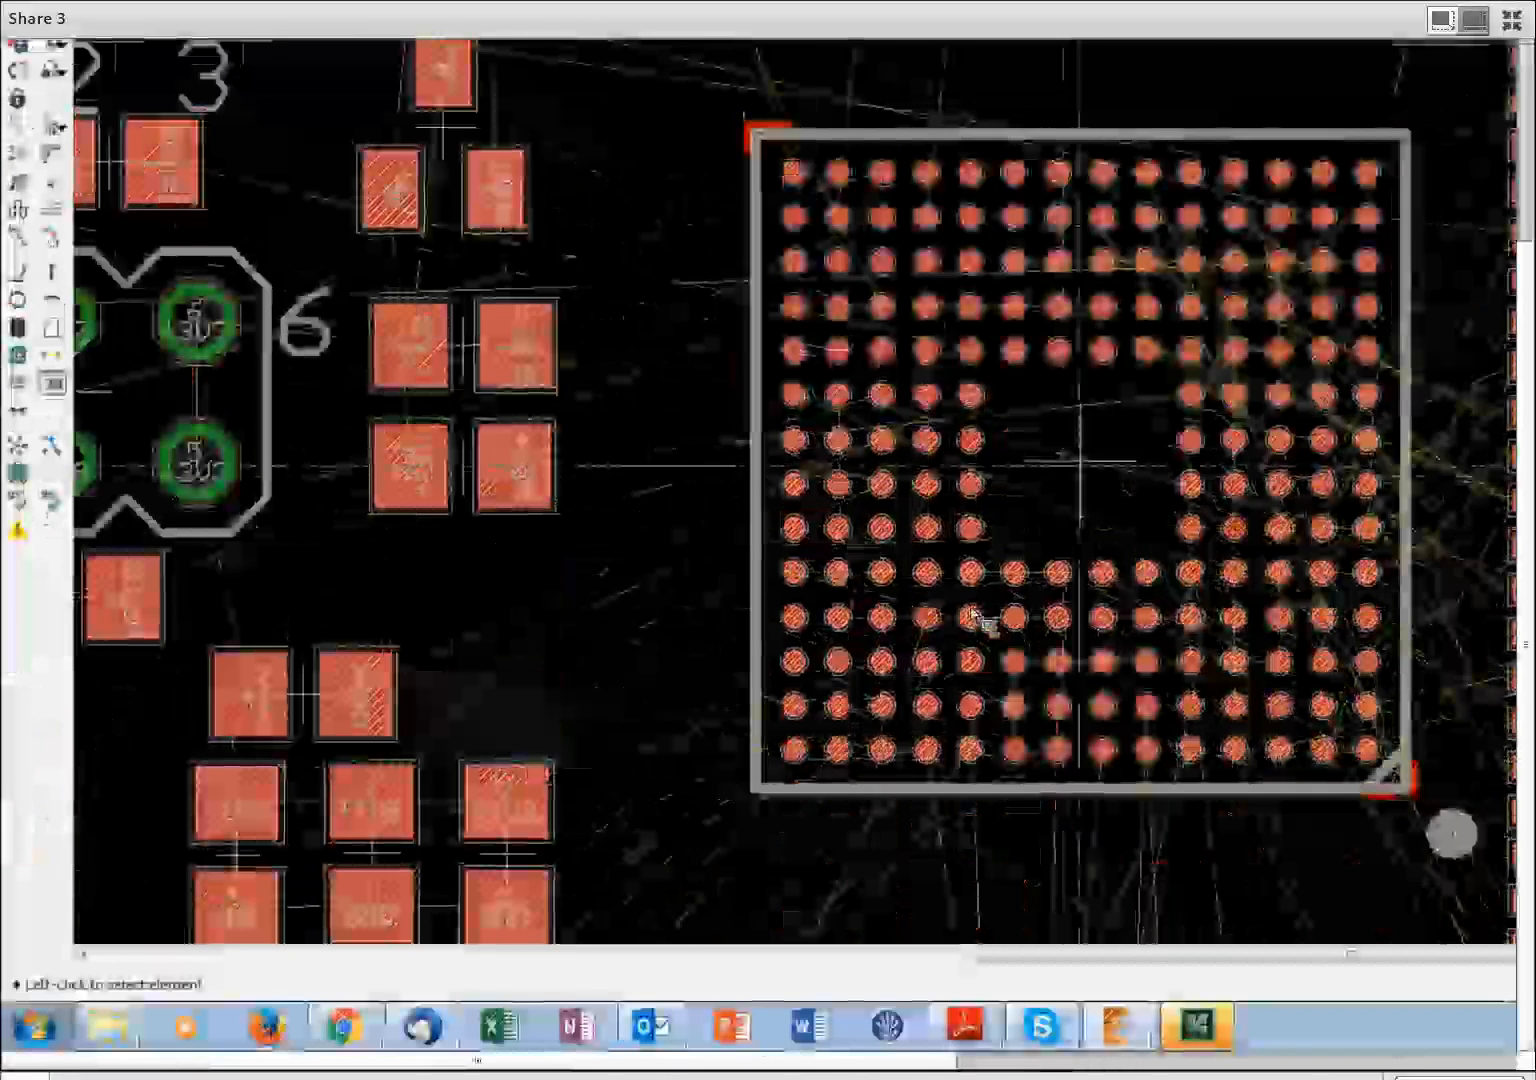
# Reopen the attributes of the BGA component to review its layers value, and close them without changes
pyautogui.click(975, 615)
pyautogui.click(742, 262)
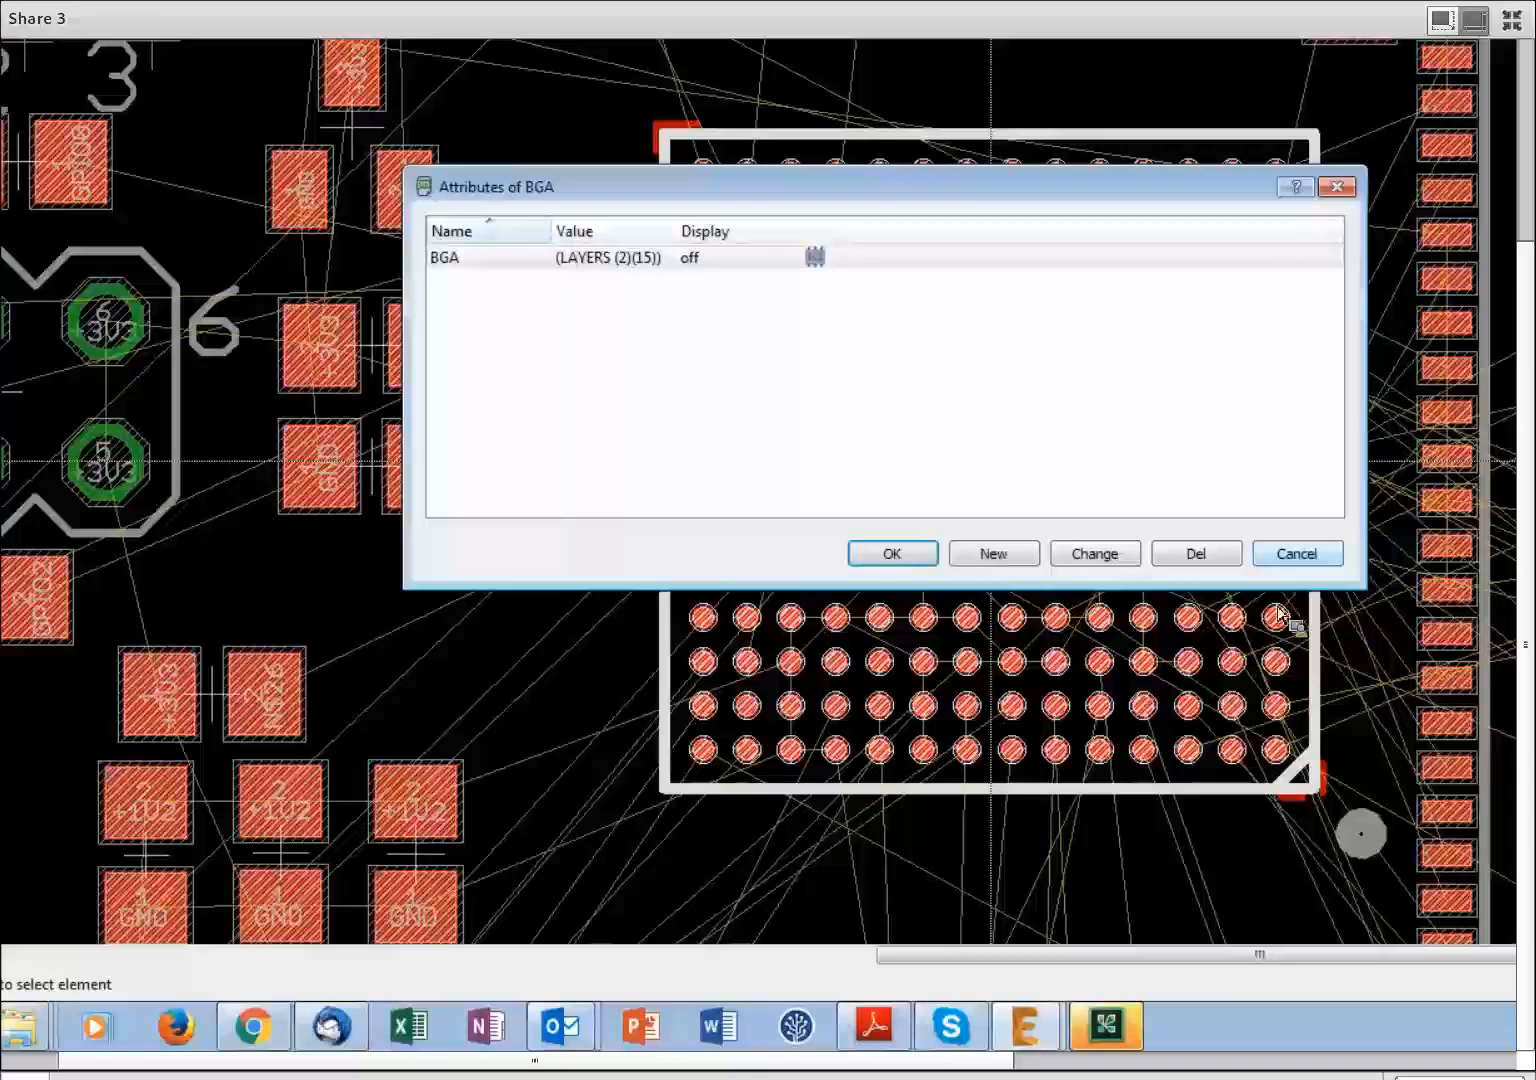
pyautogui.click(1297, 864)
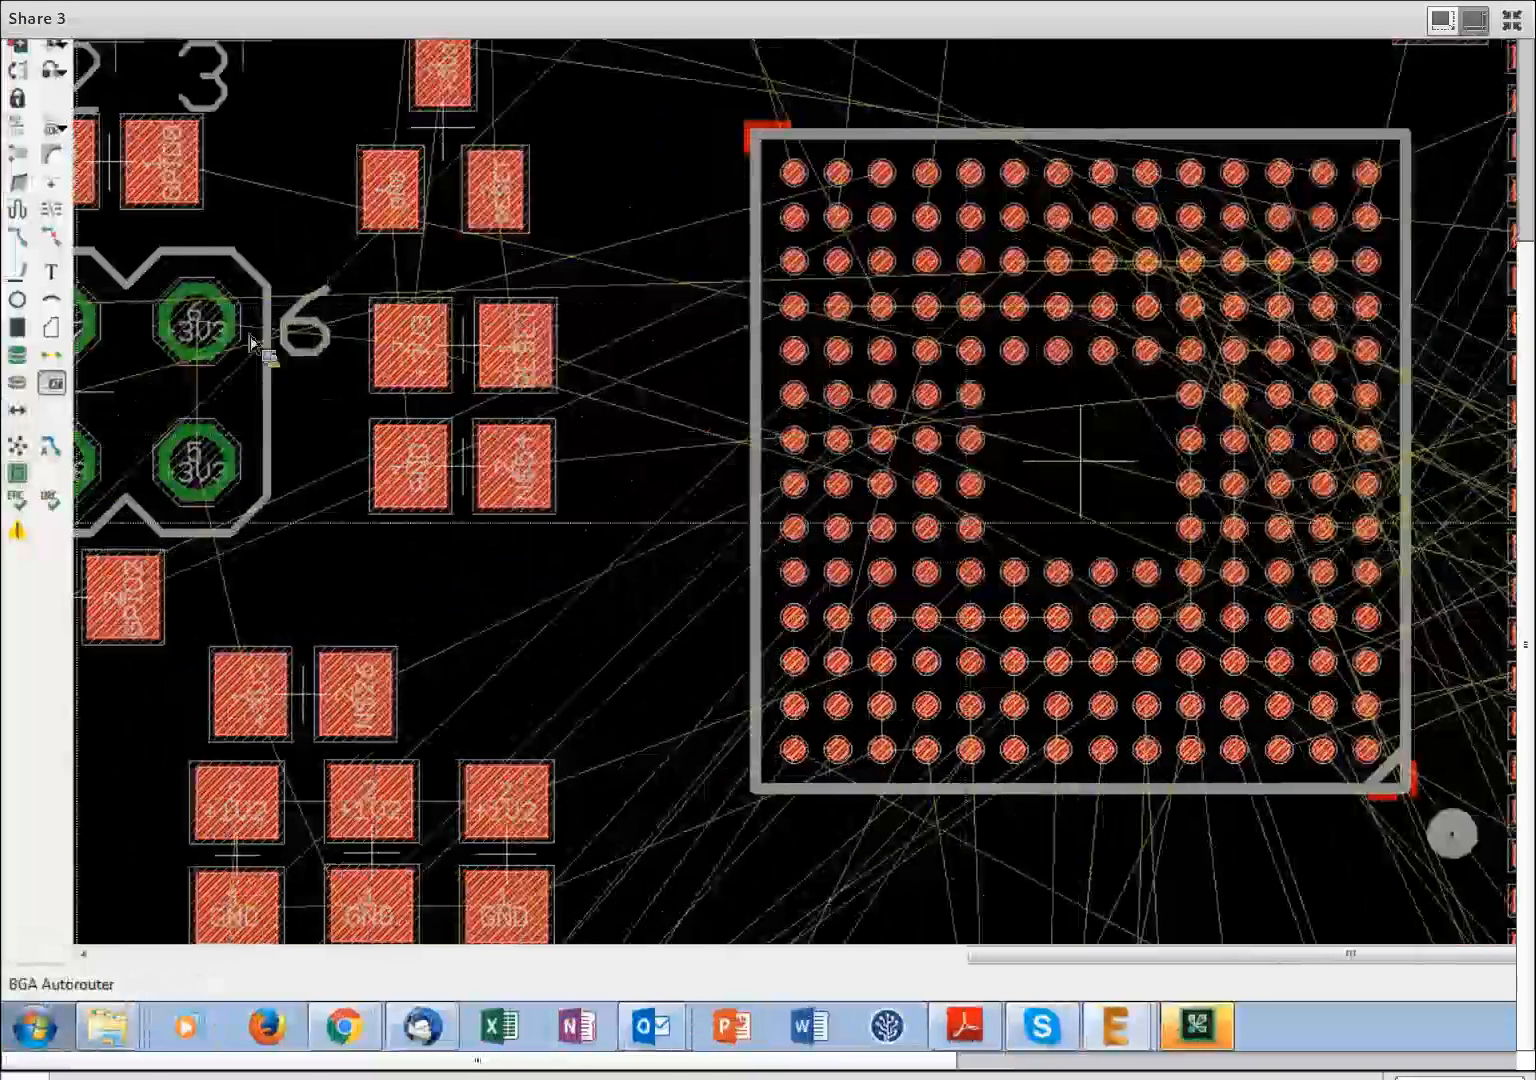
# Route out the BGA with the BGA Autorouter and inspect the generated escape traces and vias up close
pyautogui.click(43, 500)
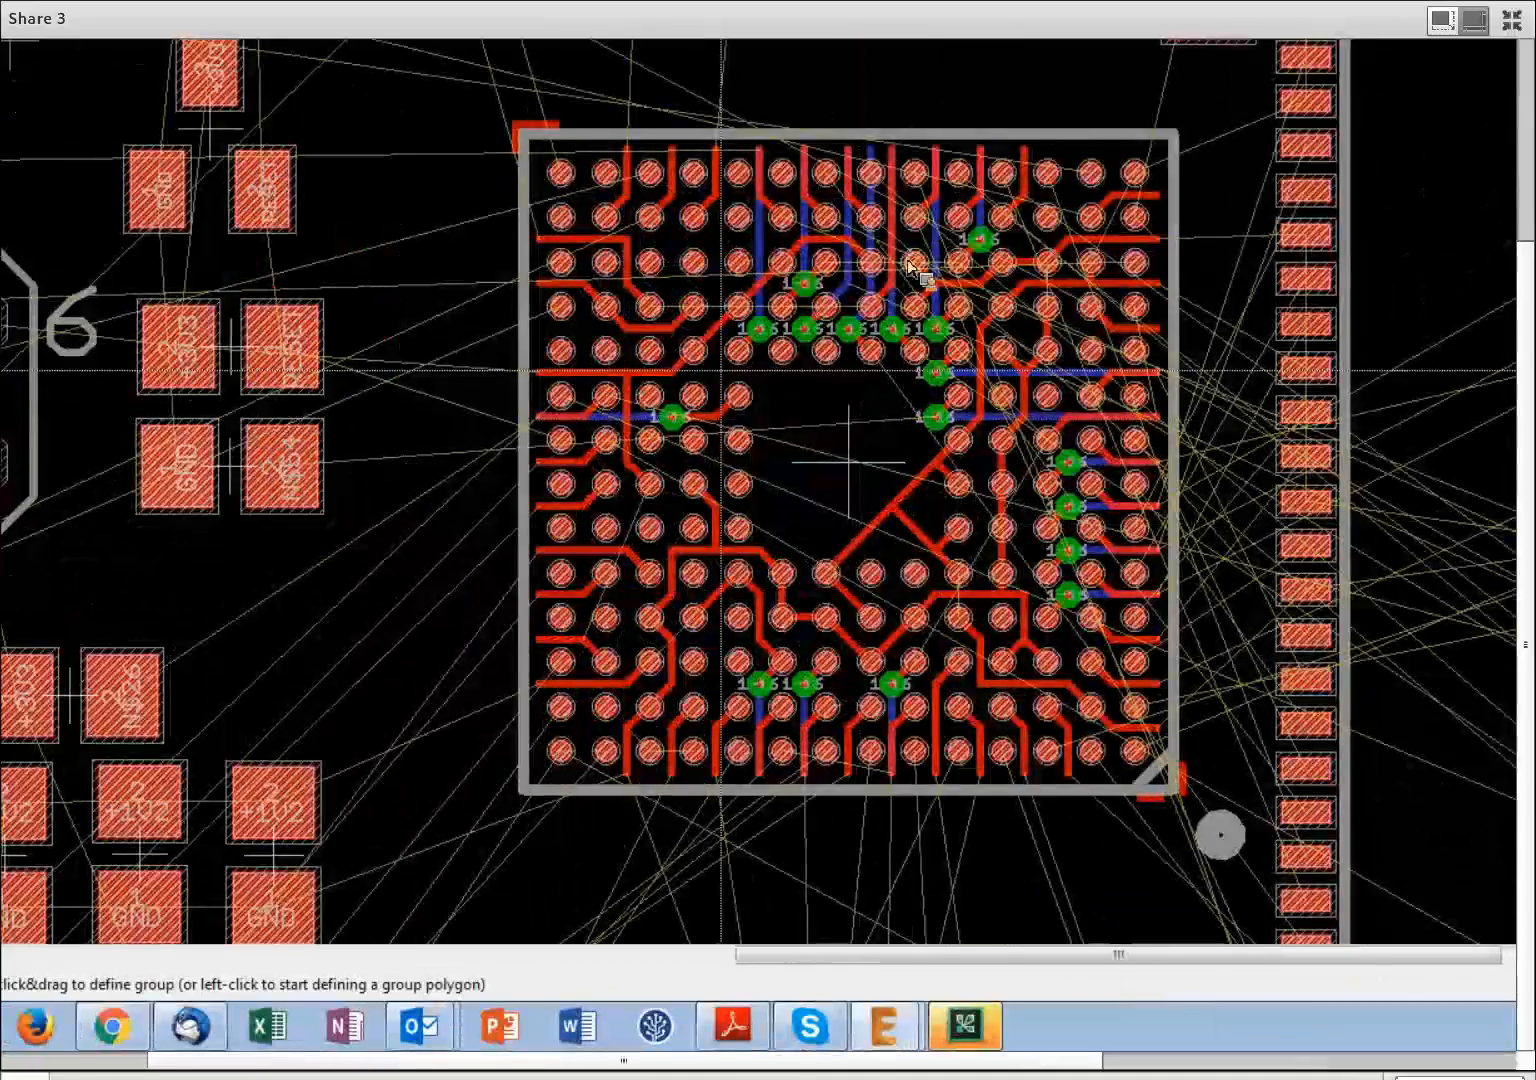
pyautogui.scroll(2, 902, 205)
pyautogui.scroll(5, 744, 240)
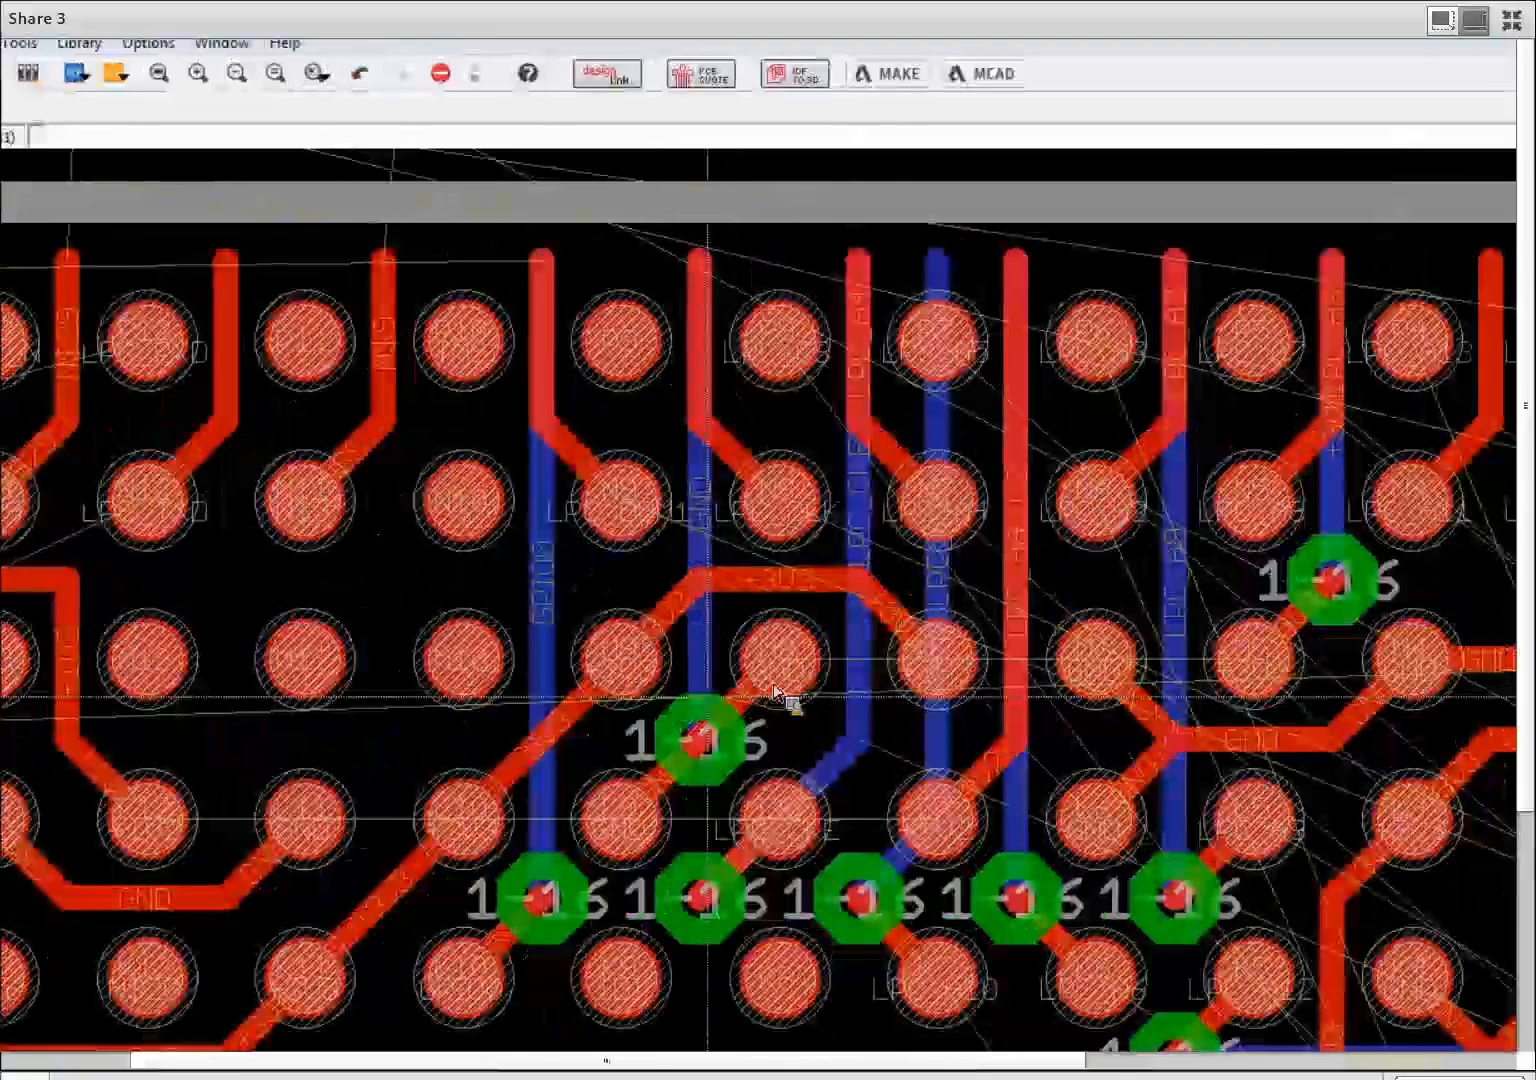
pyautogui.scroll(2, 1133, 508)
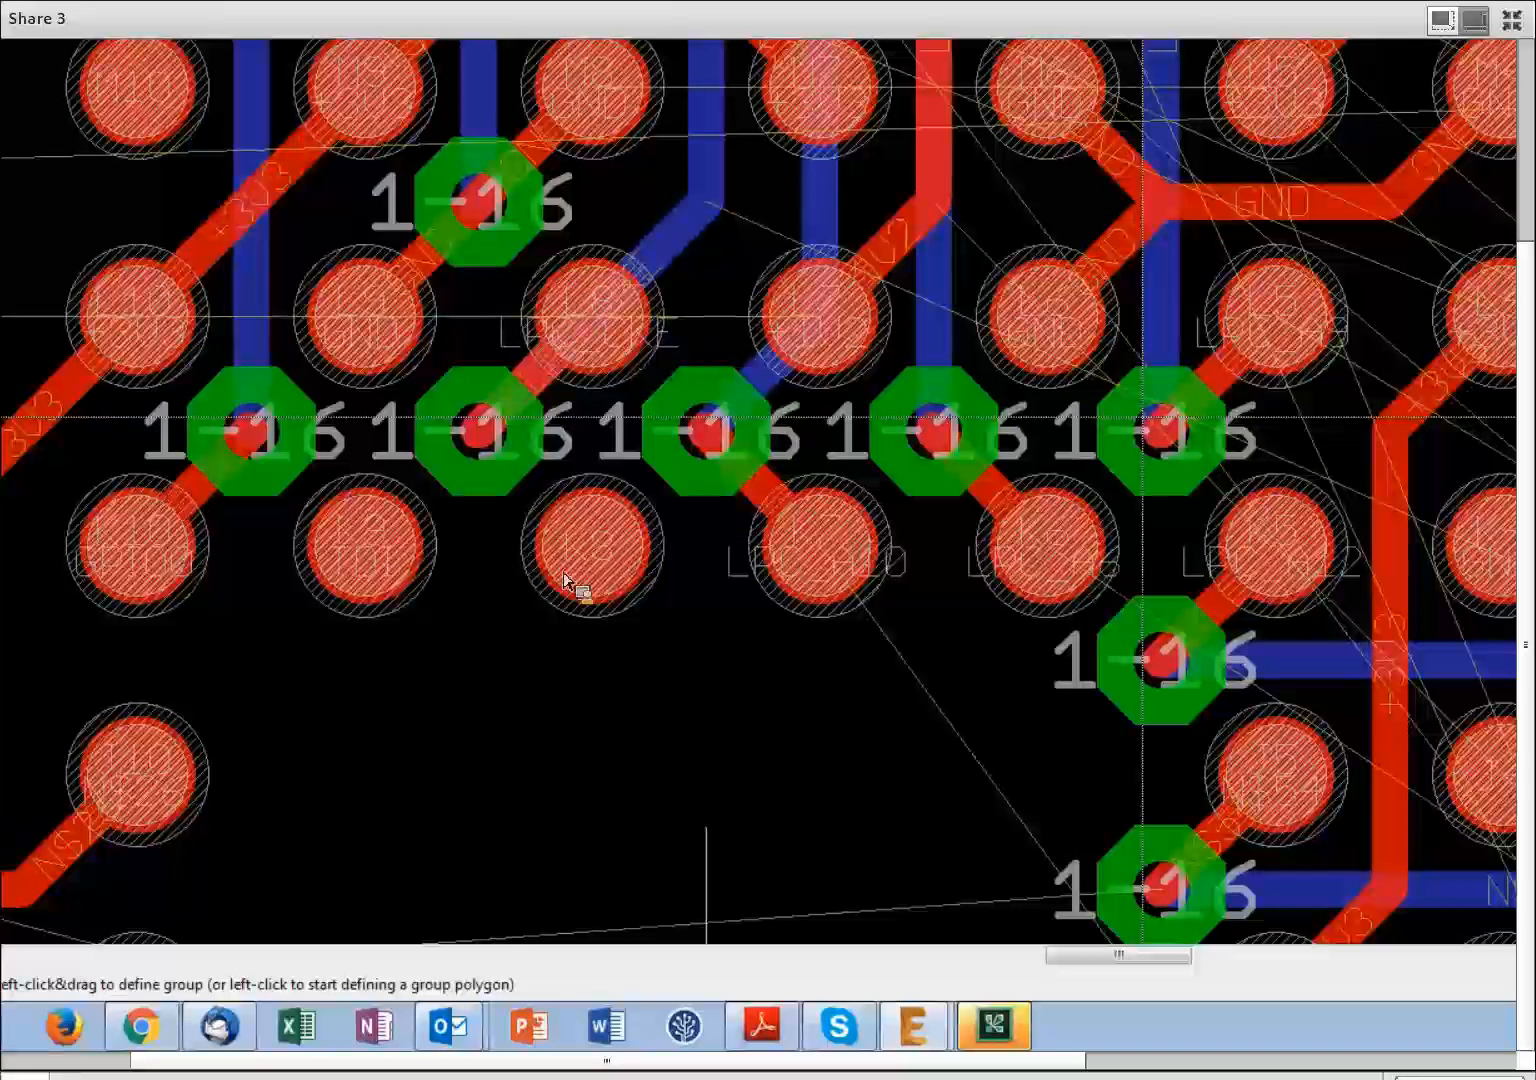
pyautogui.scroll(-4, 1130, 655)
pyautogui.scroll(3, 940, 630)
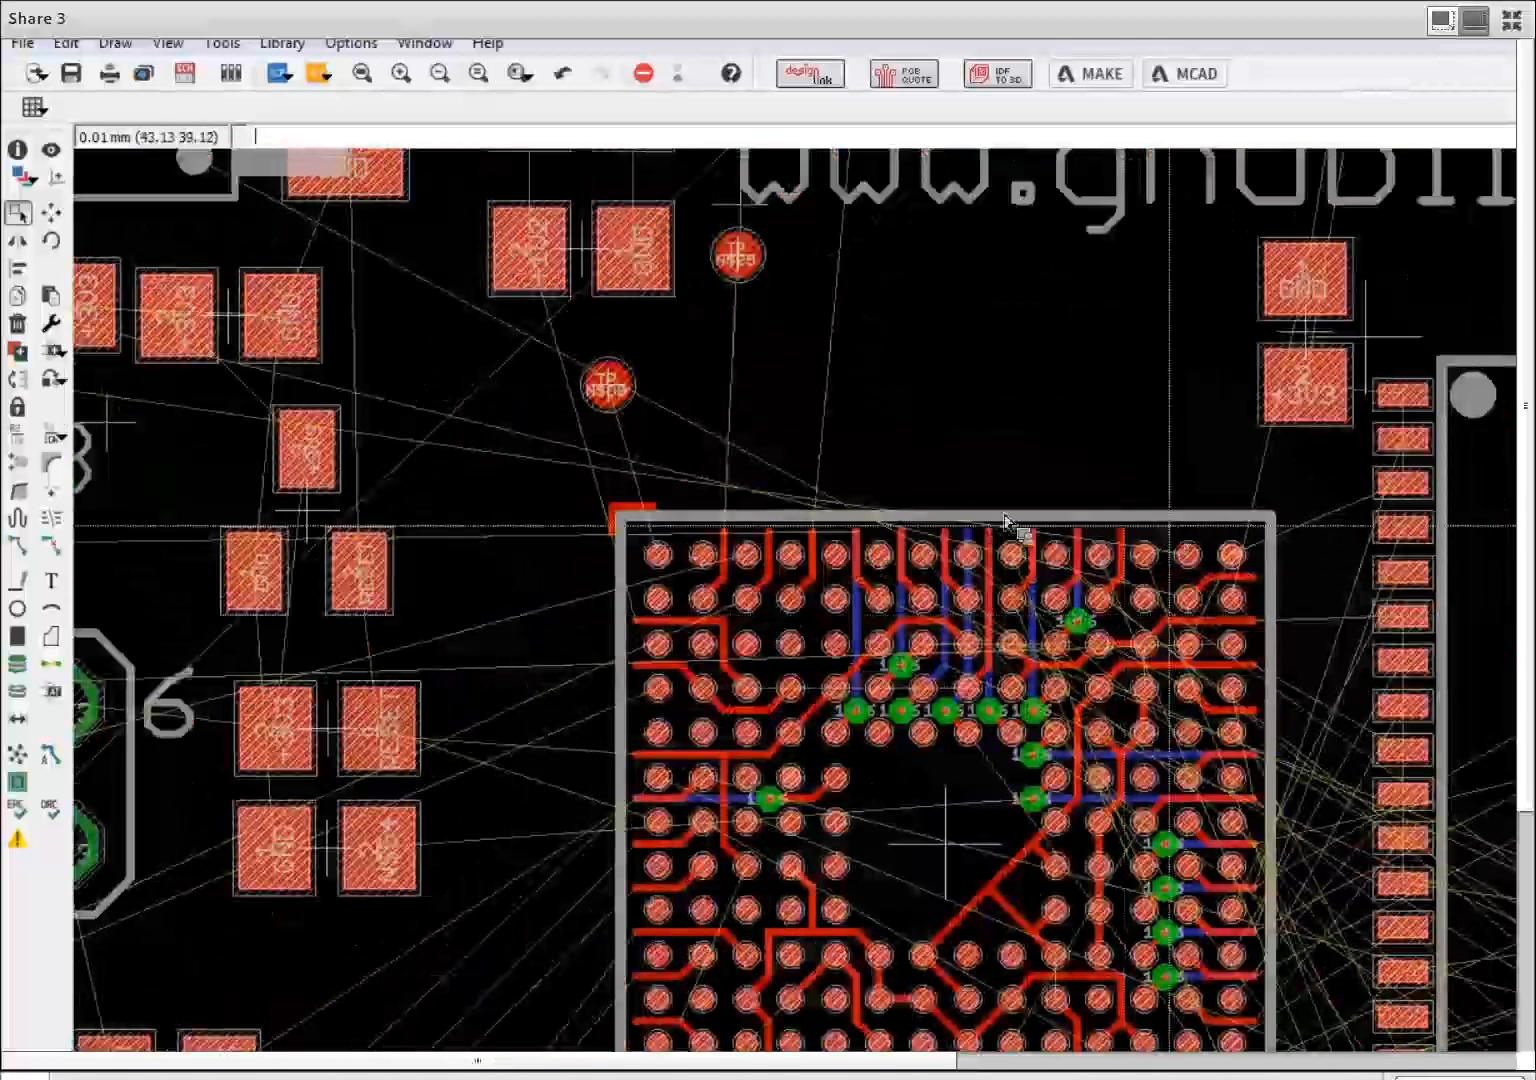
# Manually route the +3V3 signal from the neighbouring chip's third pad to the BGA's nearest corner ball
pyautogui.click(17, 546)
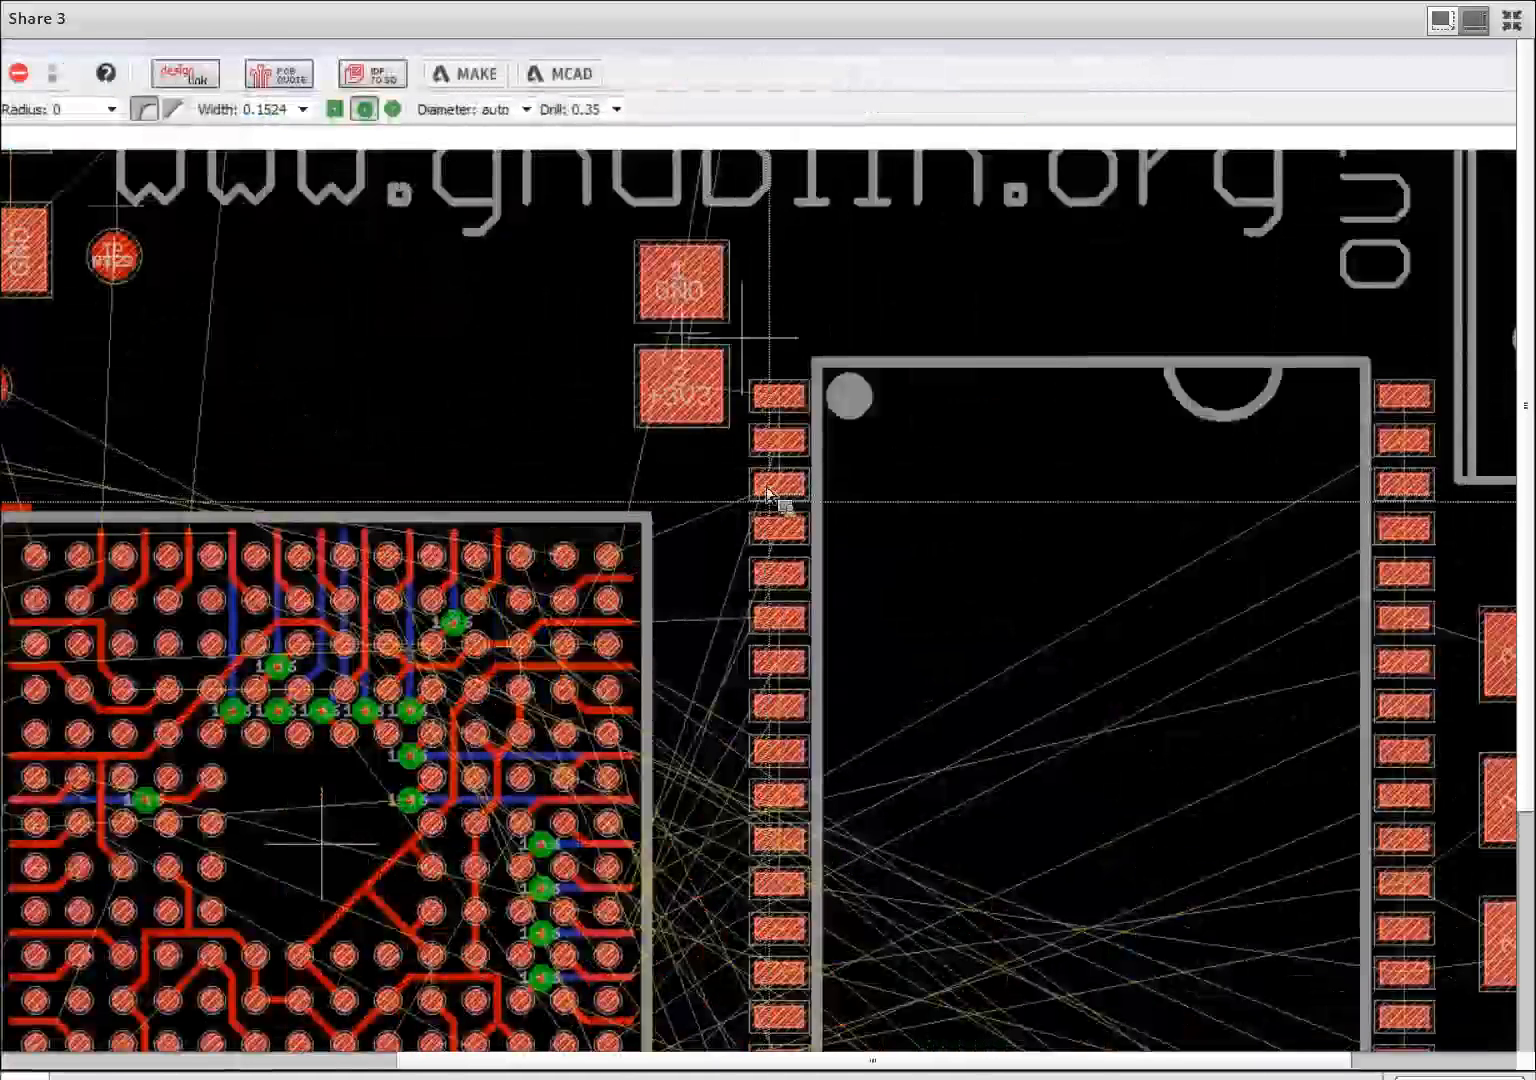
pyautogui.click(731, 500)
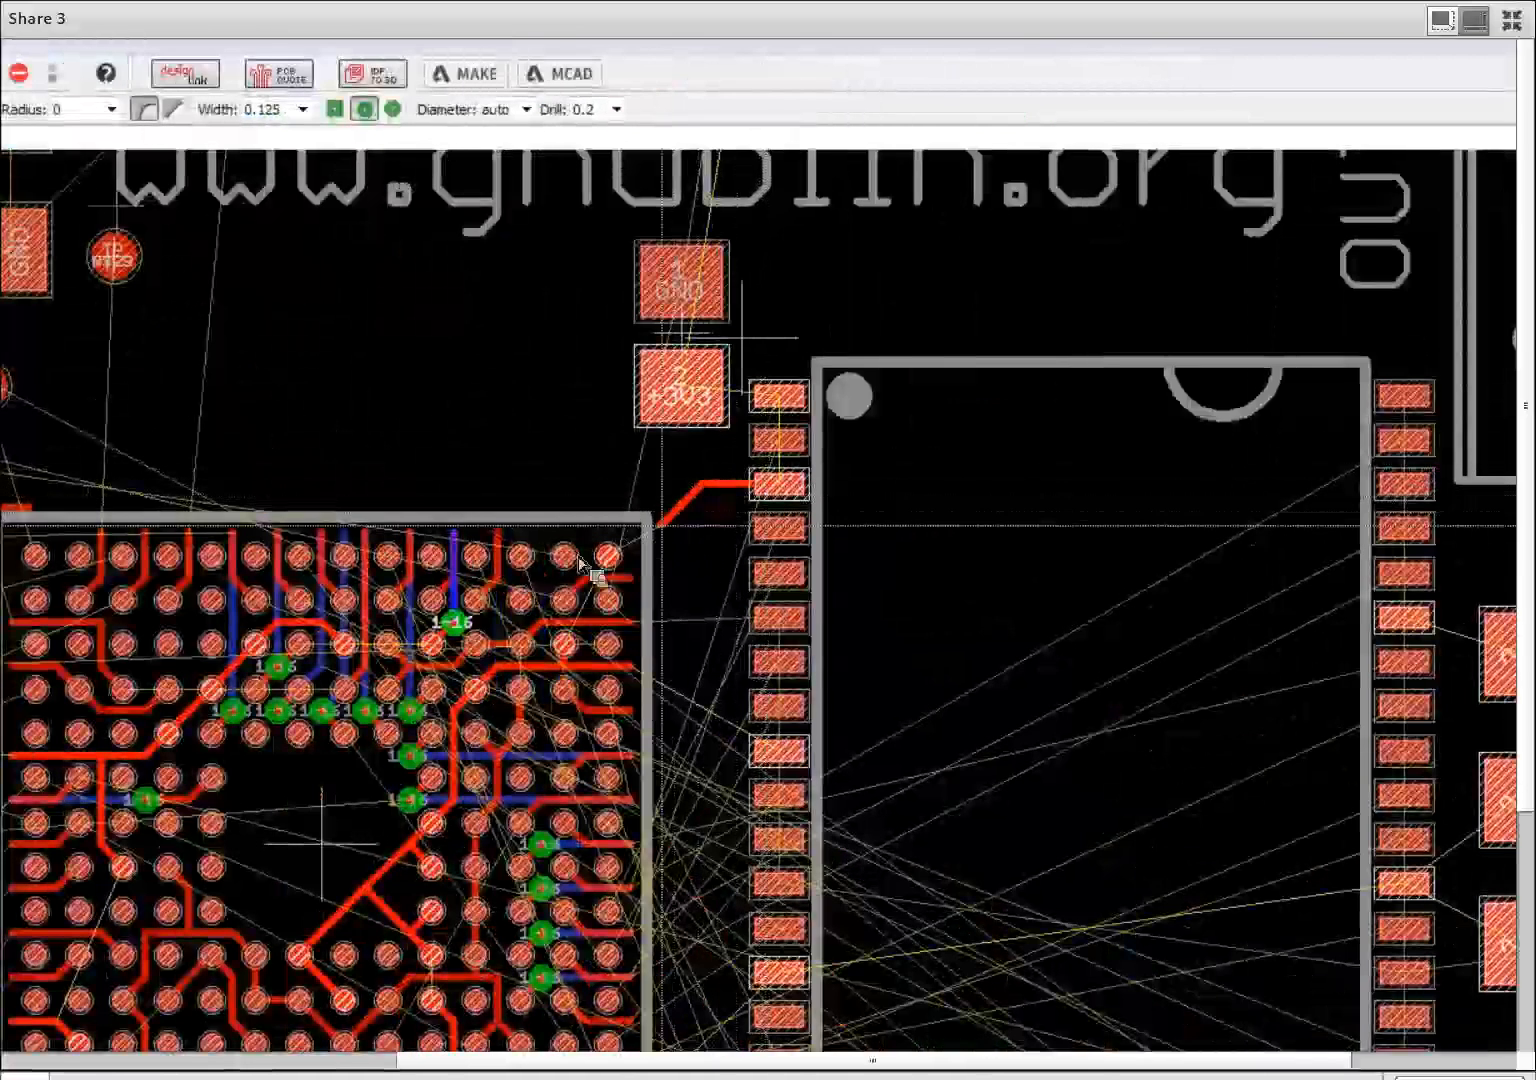
pyautogui.scroll(6, 657, 527)
pyautogui.click(522, 594)
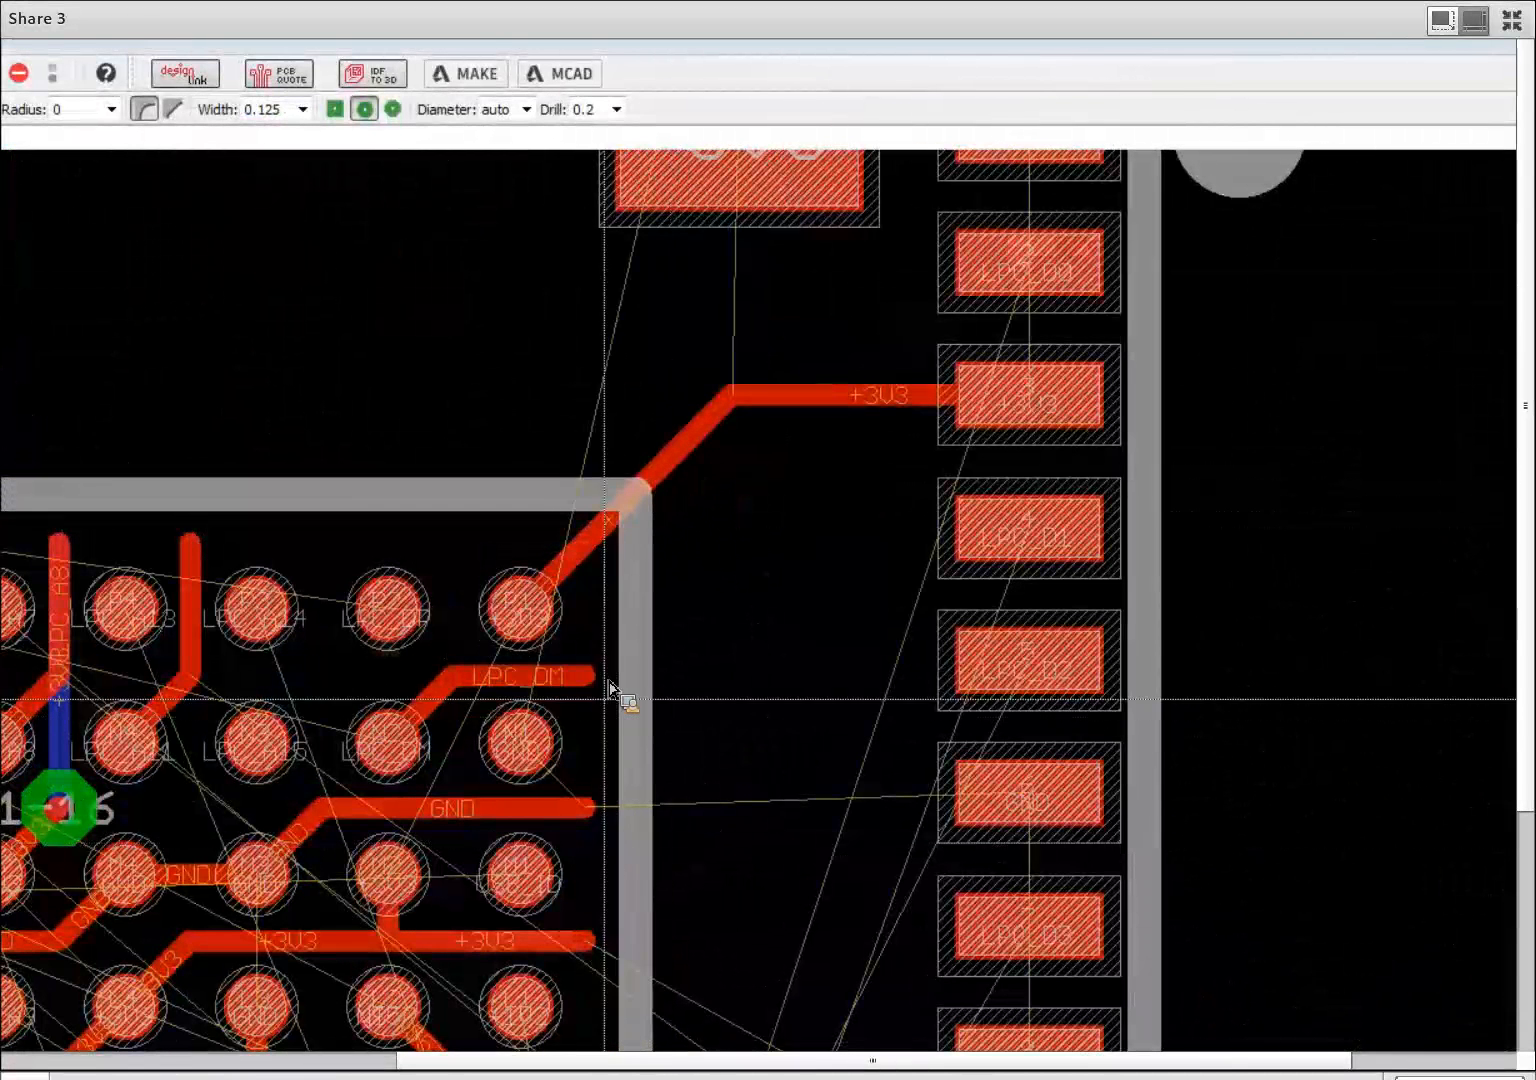
# Extend the BGA's GND escape trace straight across to the GND pad of the neighbouring chip
pyautogui.click(660, 675)
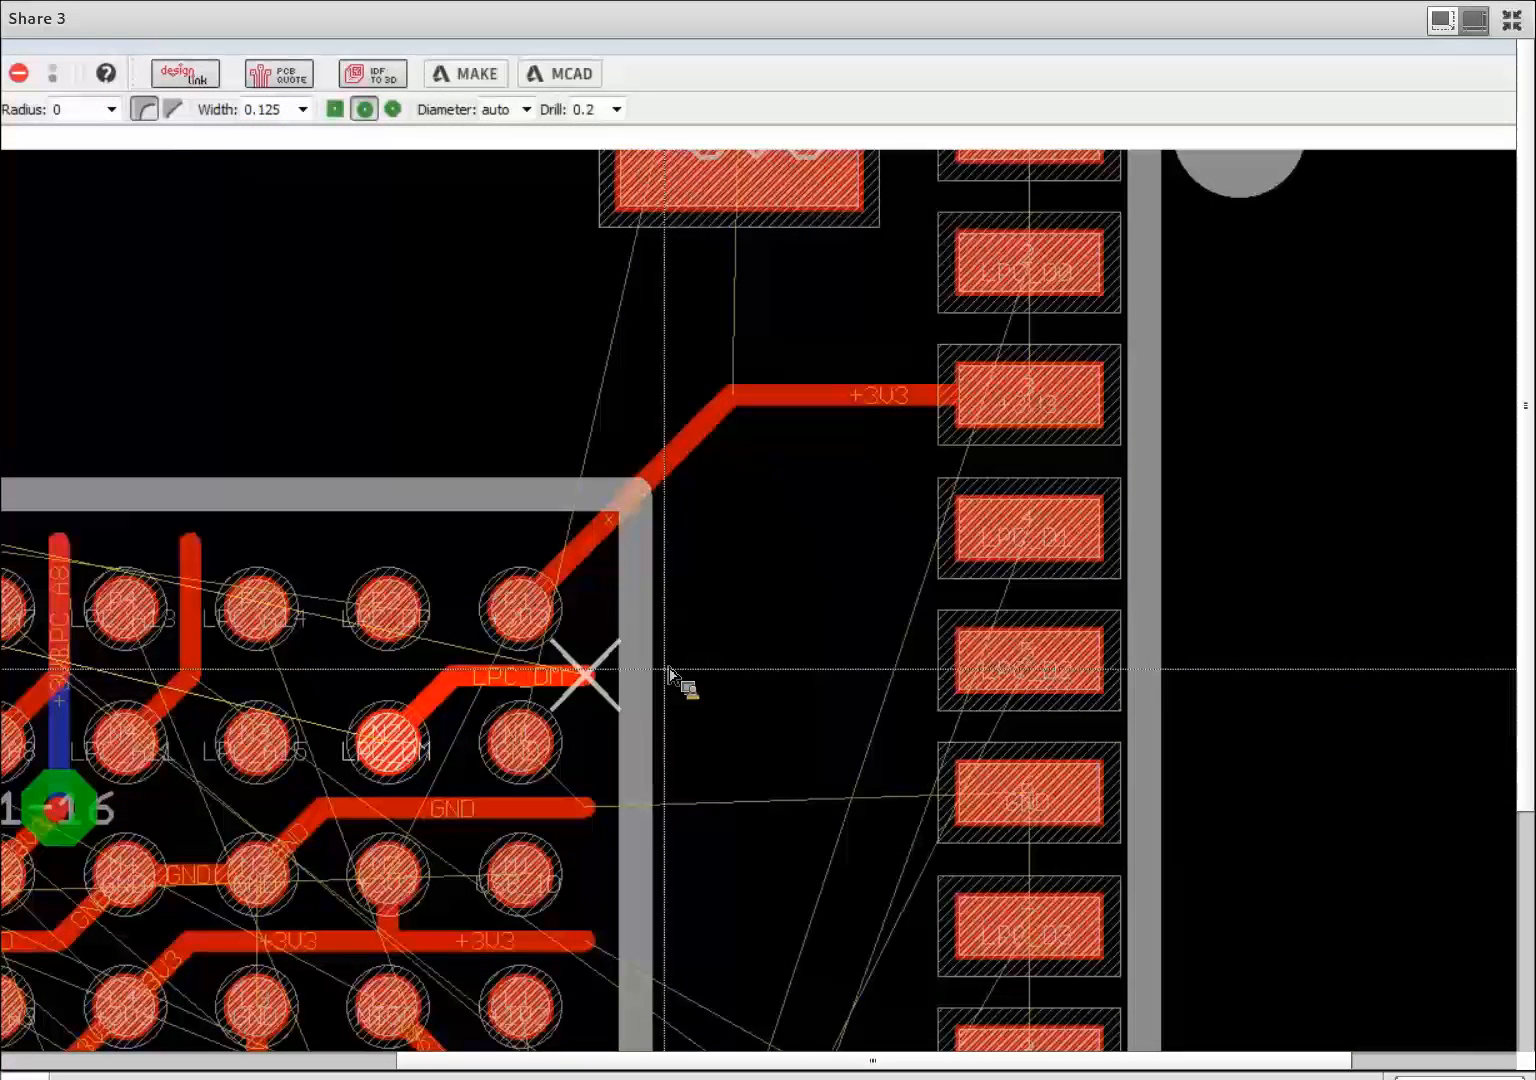
pyautogui.scroll(-8, 668, 675)
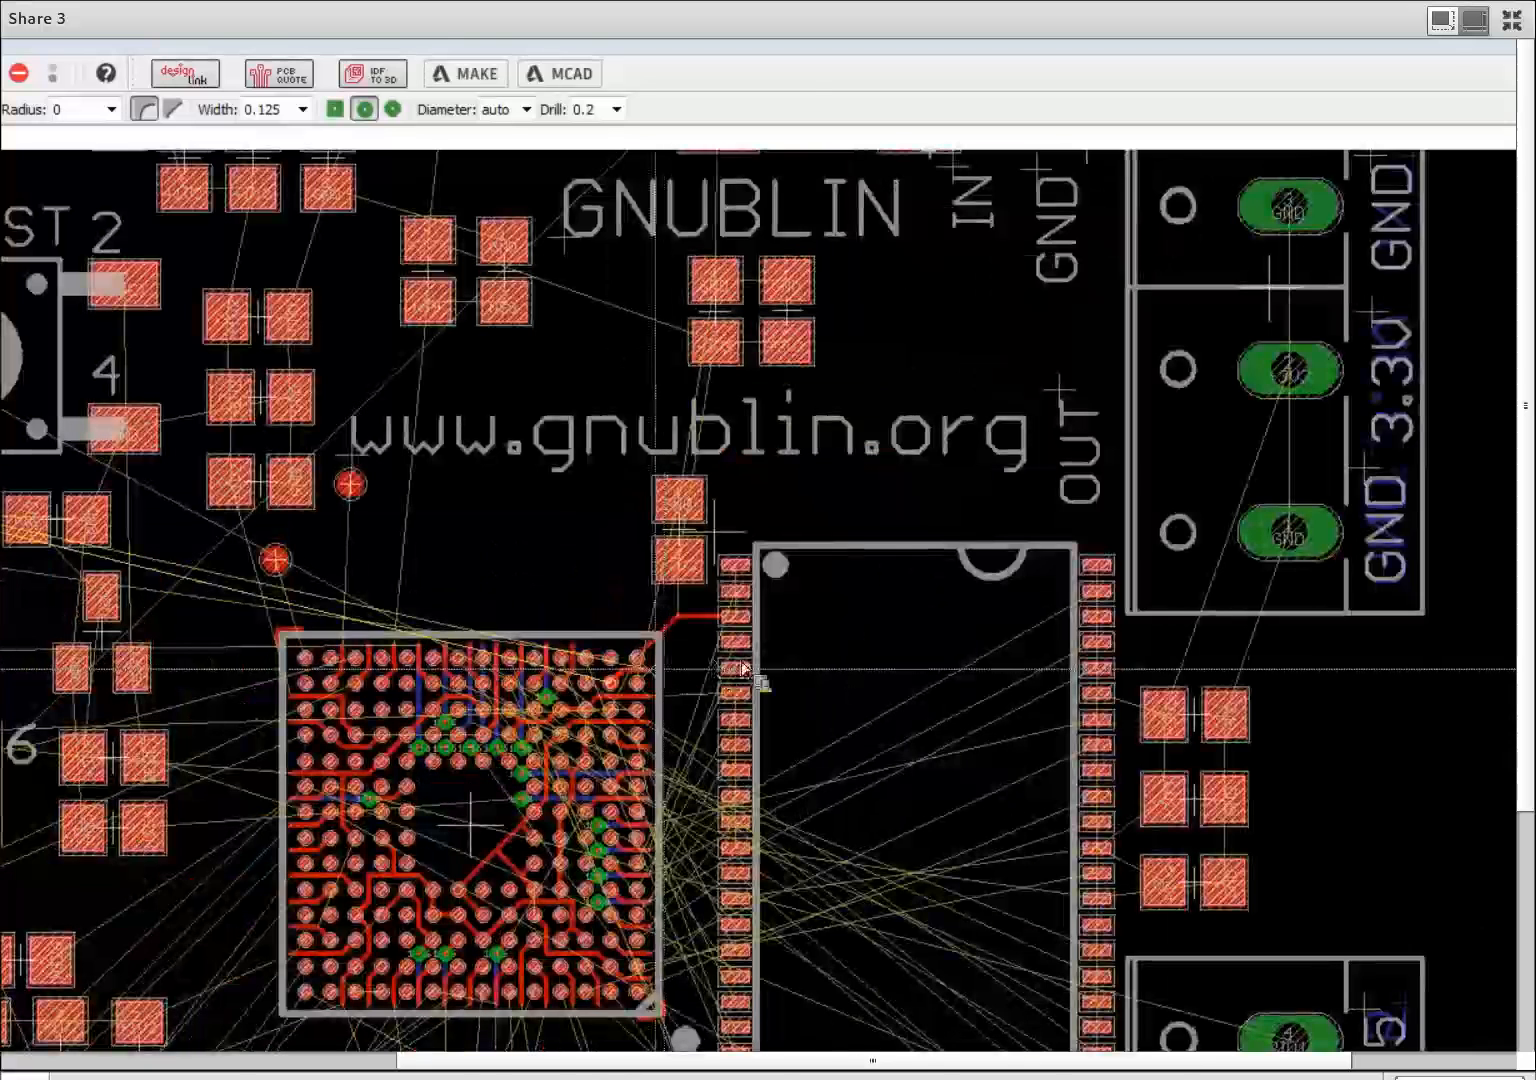
pyautogui.scroll(5, 598, 700)
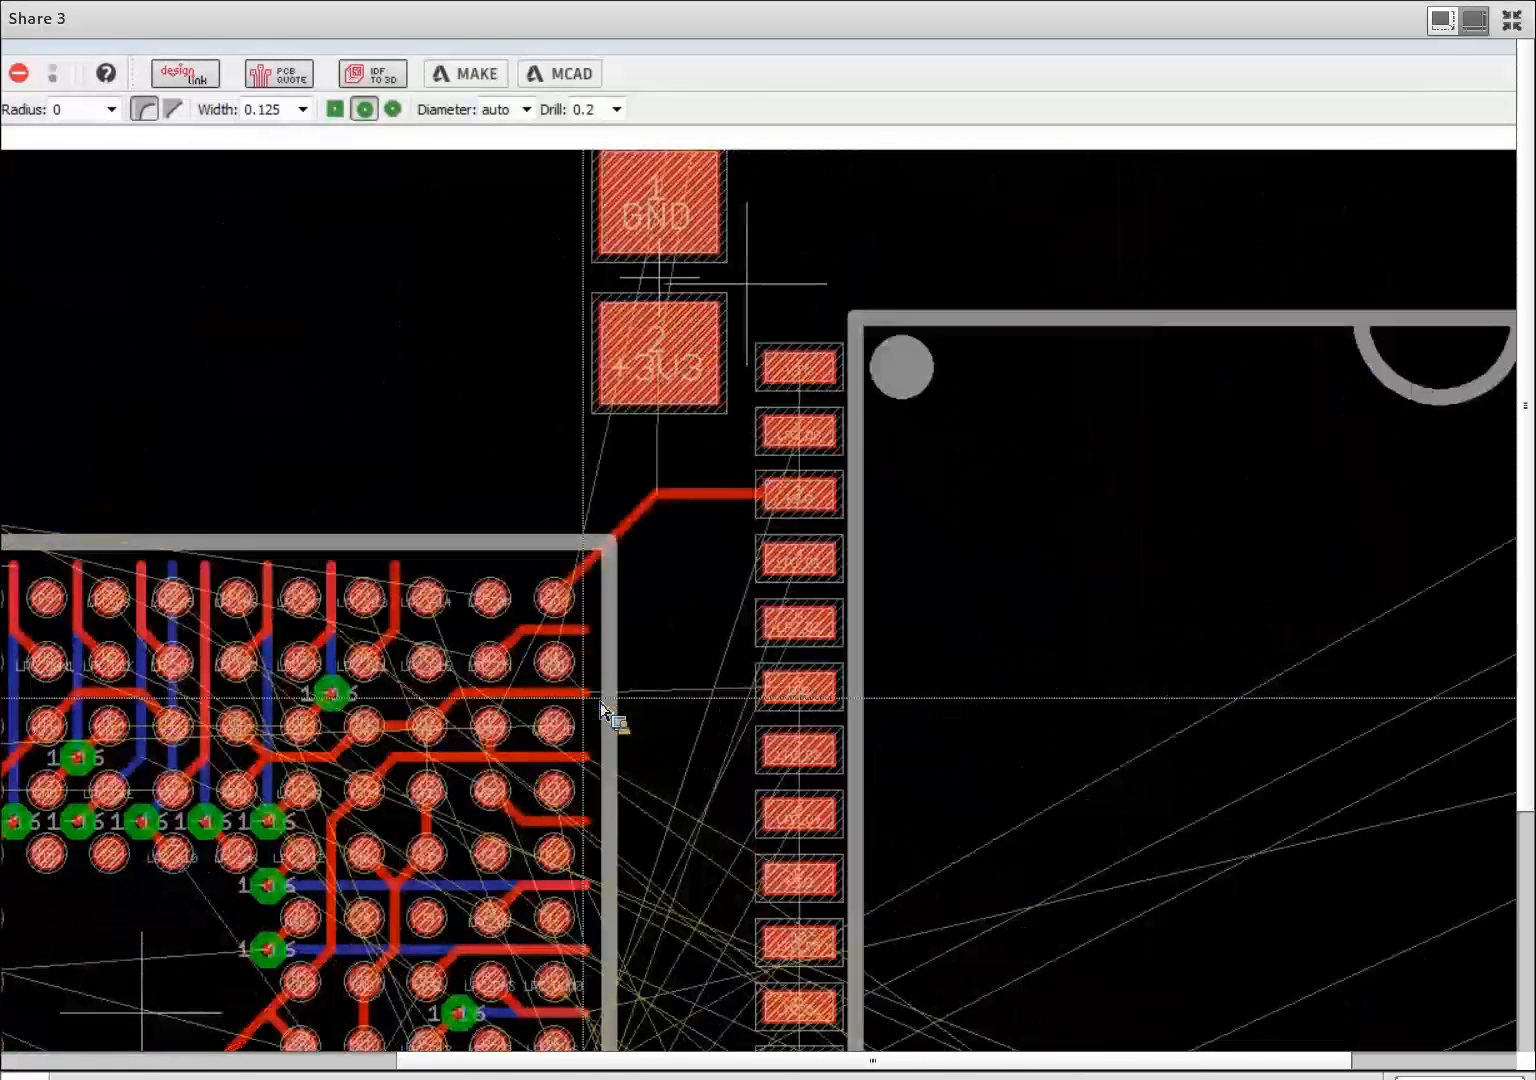
pyautogui.click(798, 690)
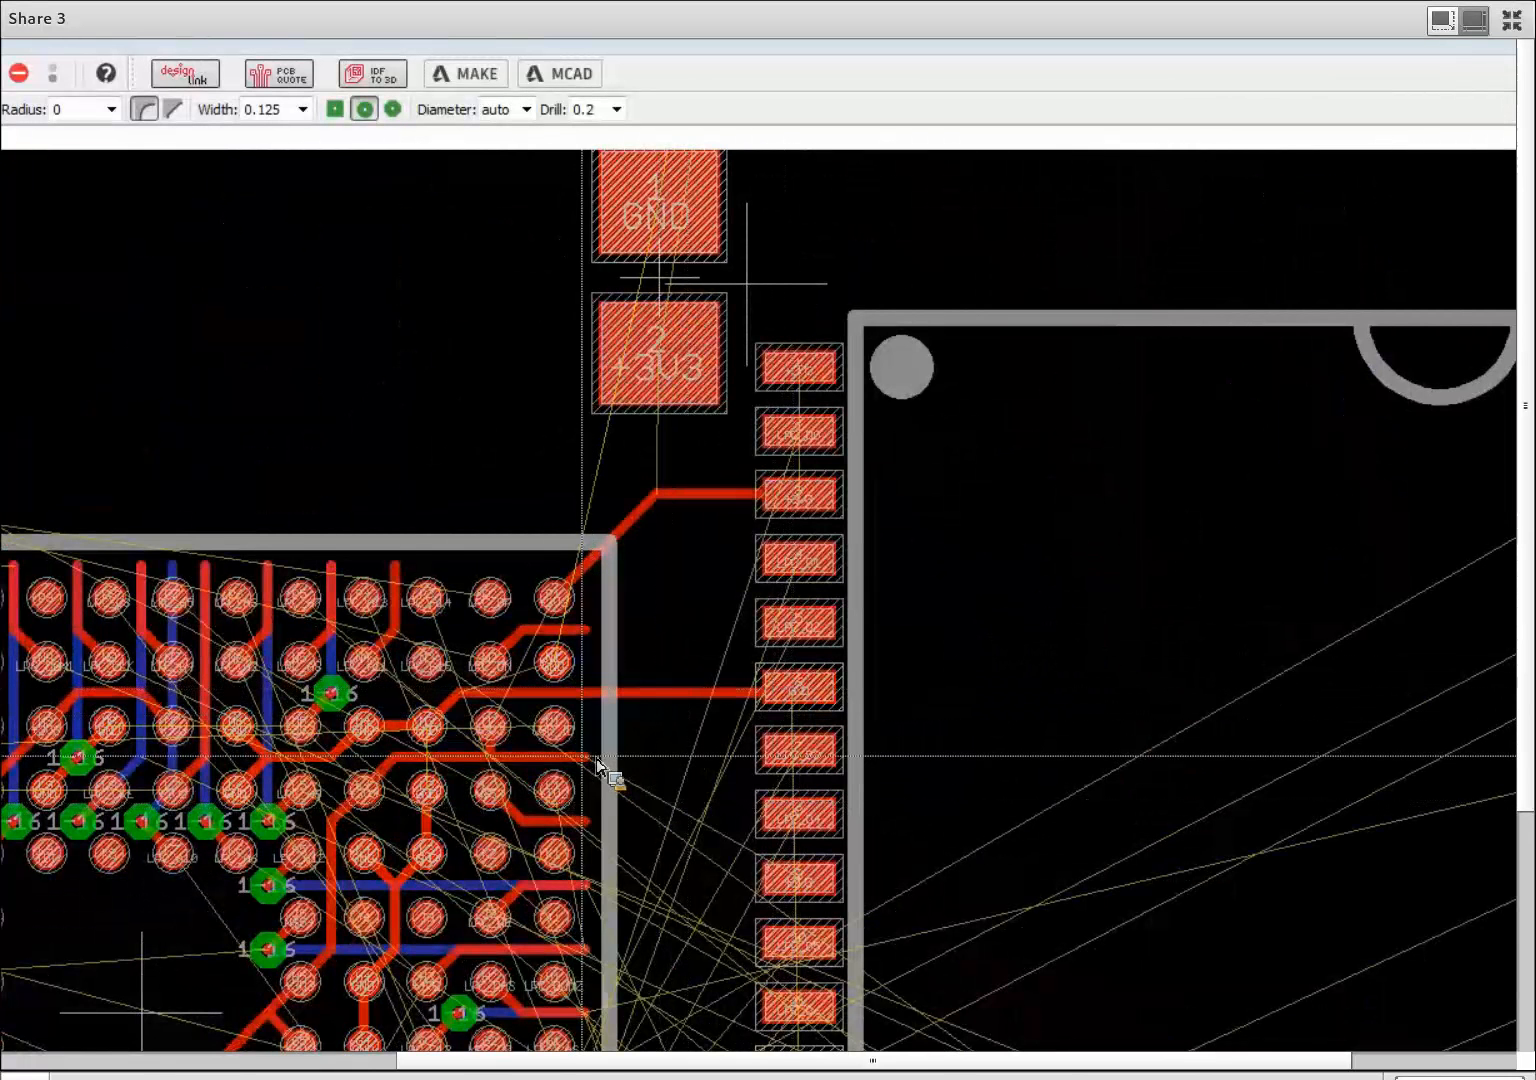
# Extend the BGA's +3V3 escape trace diagonally to the lower +3V3 pad of the neighbouring chip
pyautogui.click(676, 790)
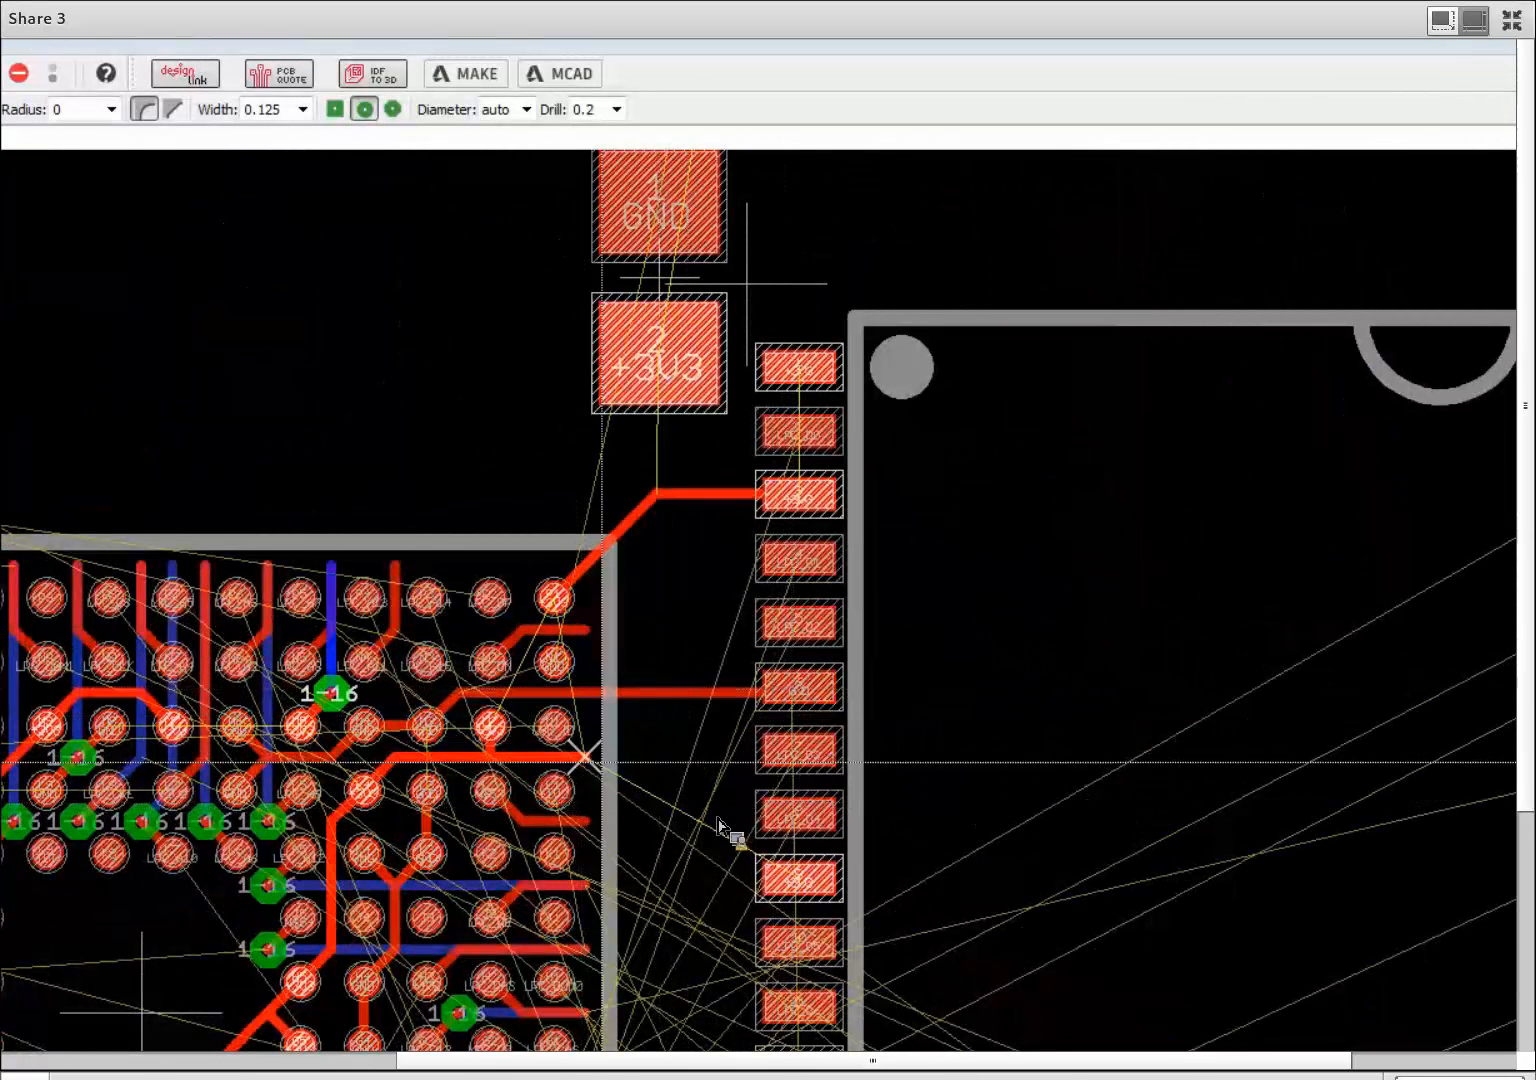
pyautogui.click(752, 877)
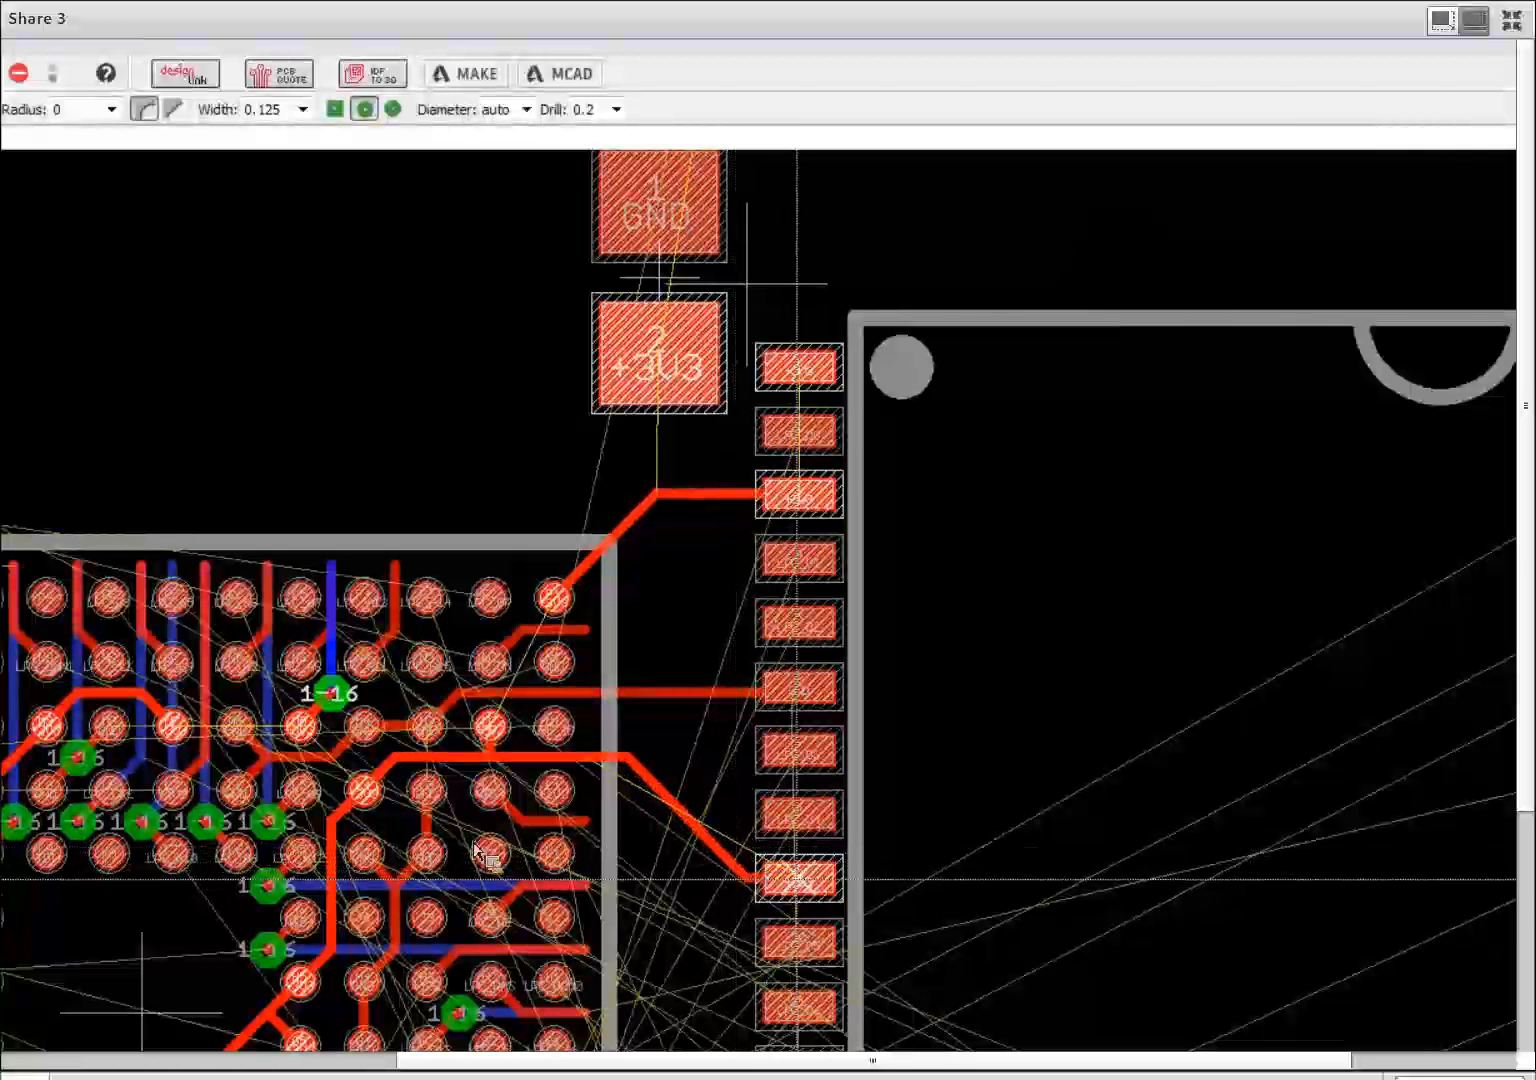
pyautogui.click(799, 880)
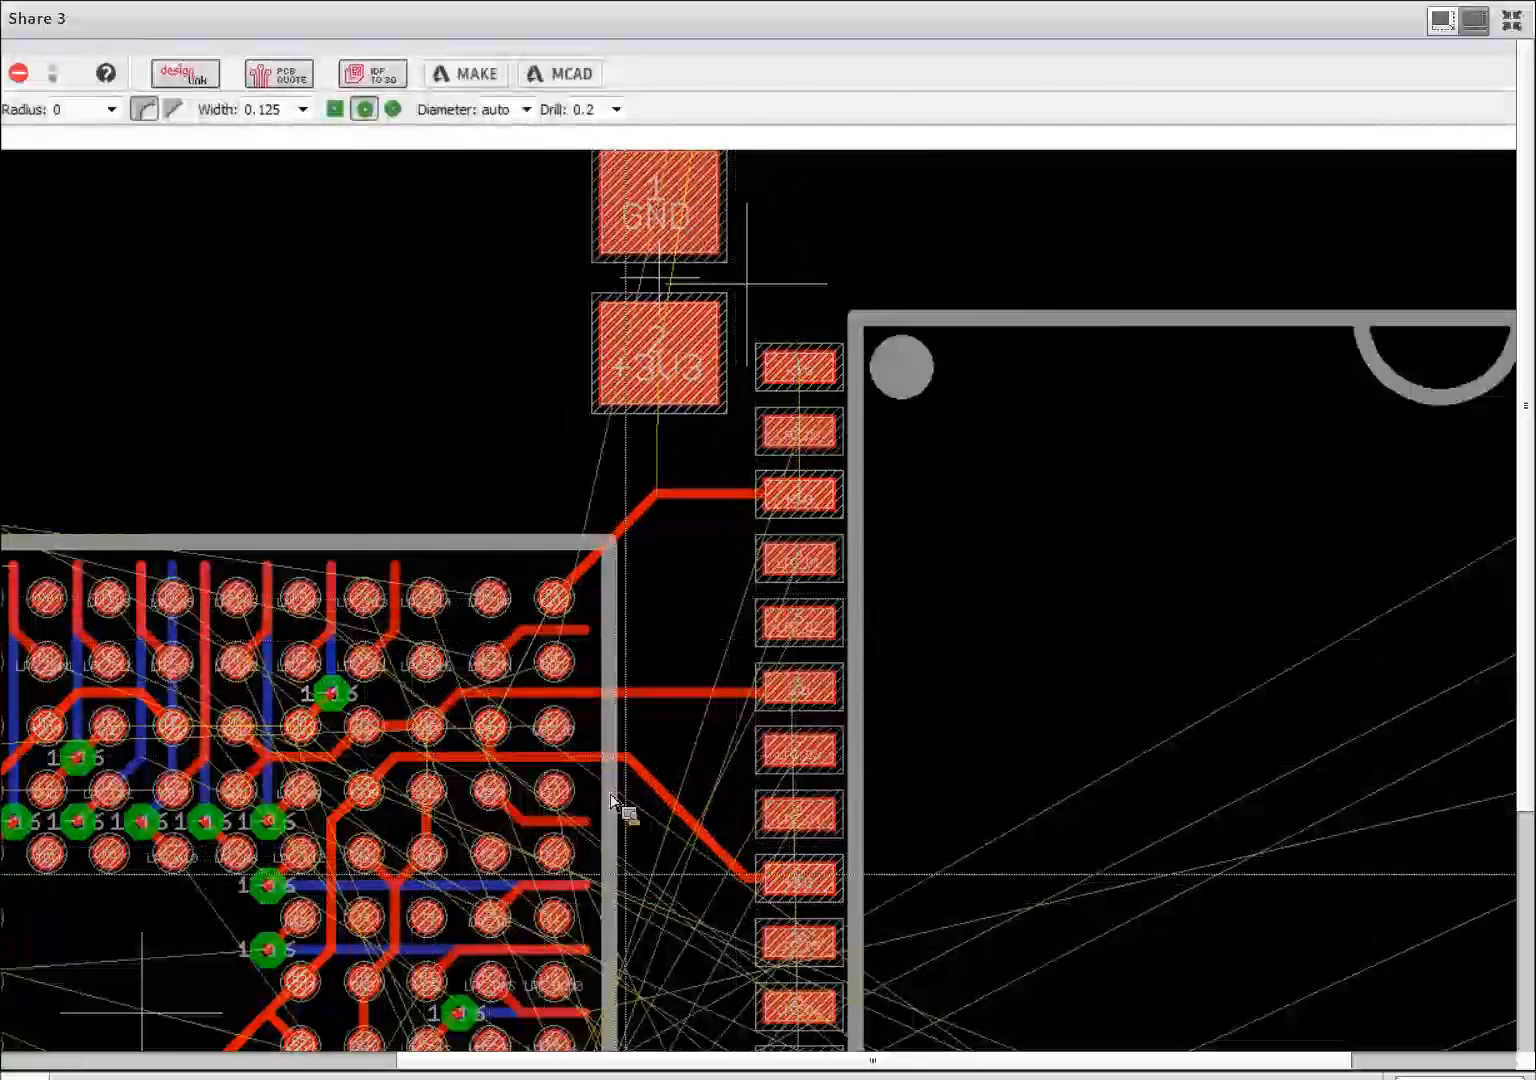
# Route the LPC_WE escape trace from the BGA down alongside the chip's pads and connect it to its LPC_WE pad
pyautogui.scroll(3, 630, 790)
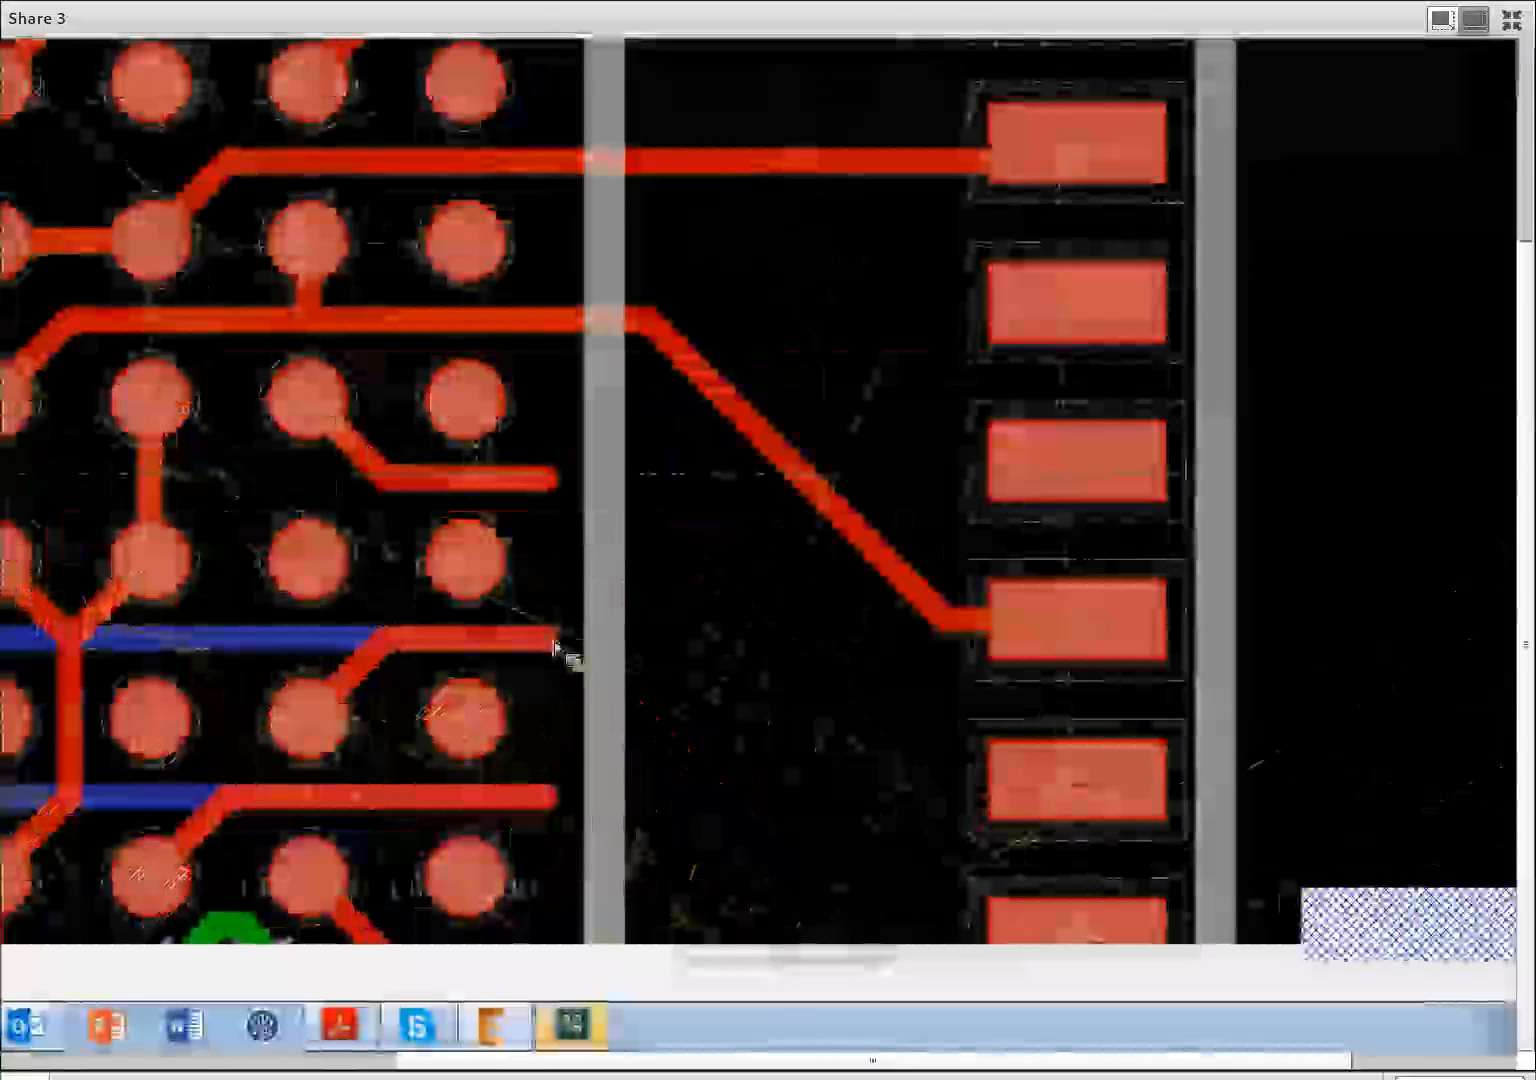
pyautogui.click(556, 642)
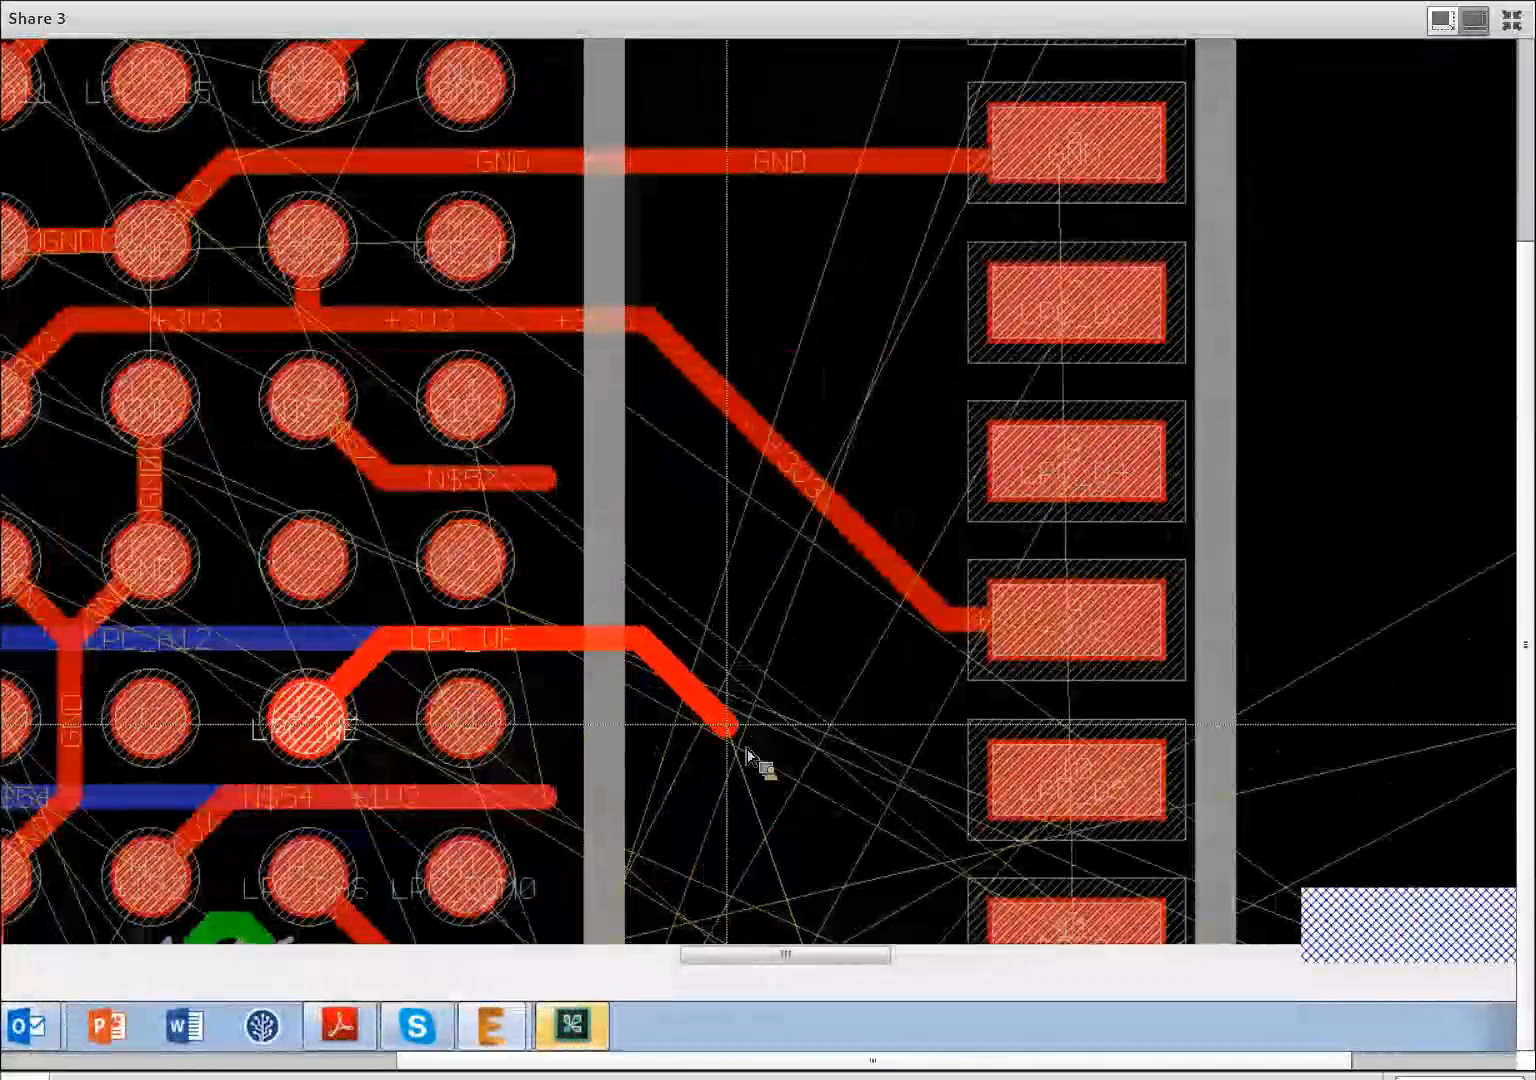
pyautogui.scroll(-3, 744, 812)
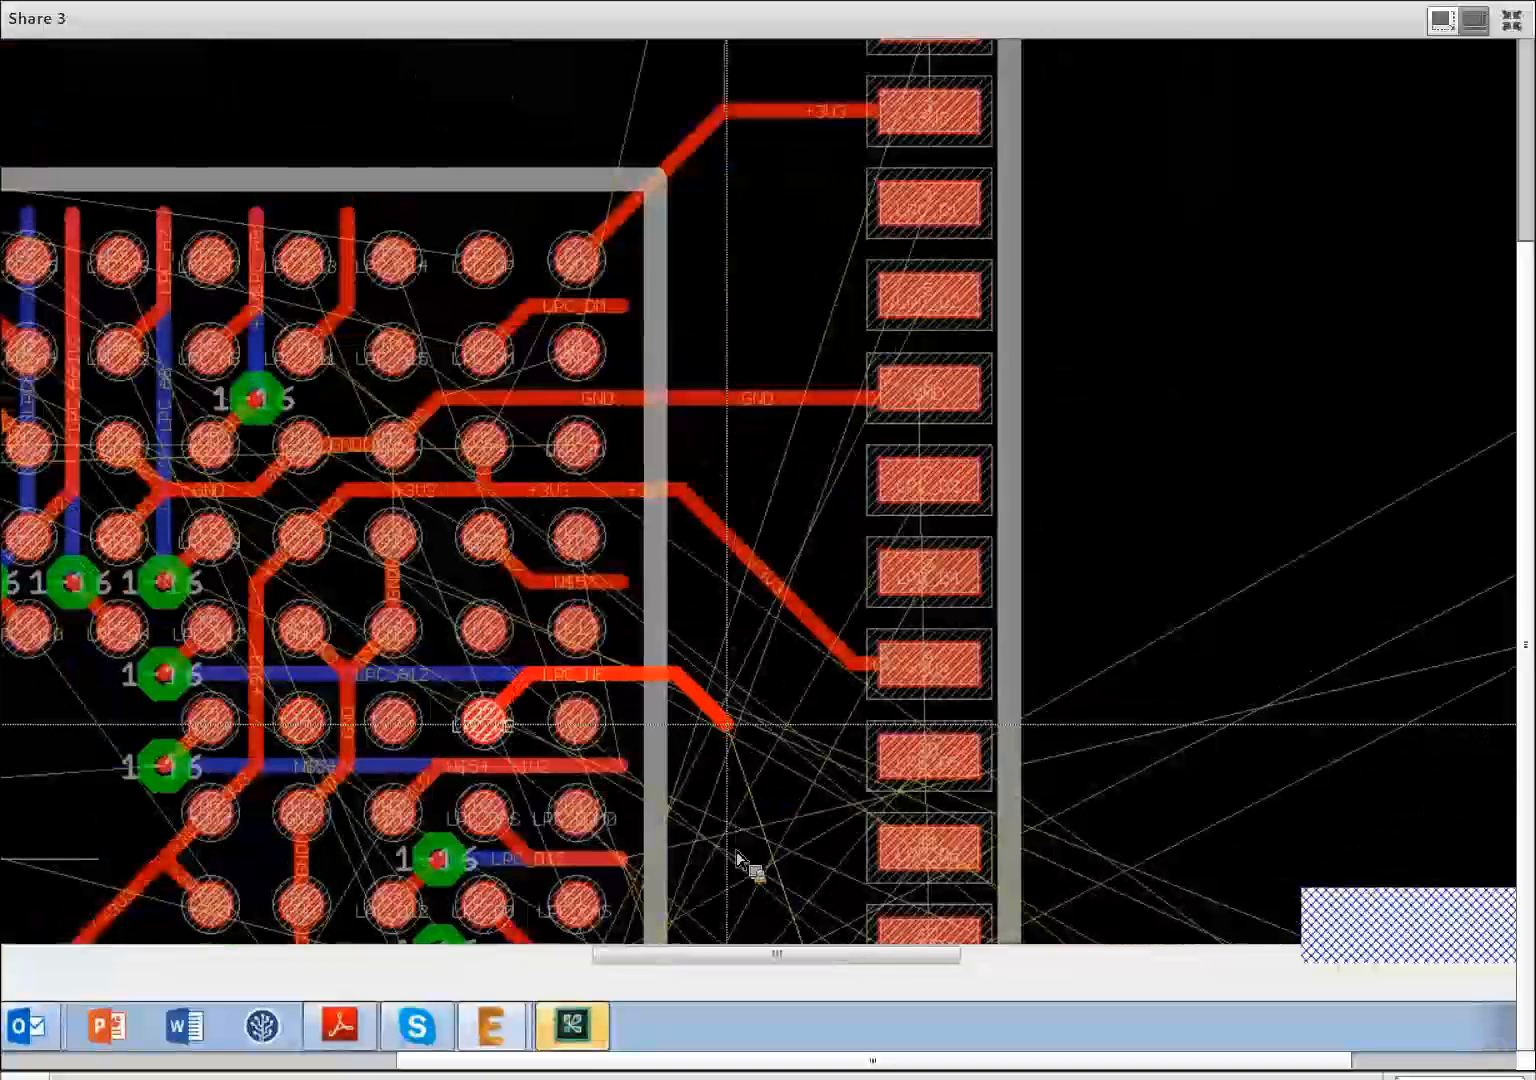
pyautogui.scroll(-4, 745, 865)
pyautogui.scroll(3, 713, 847)
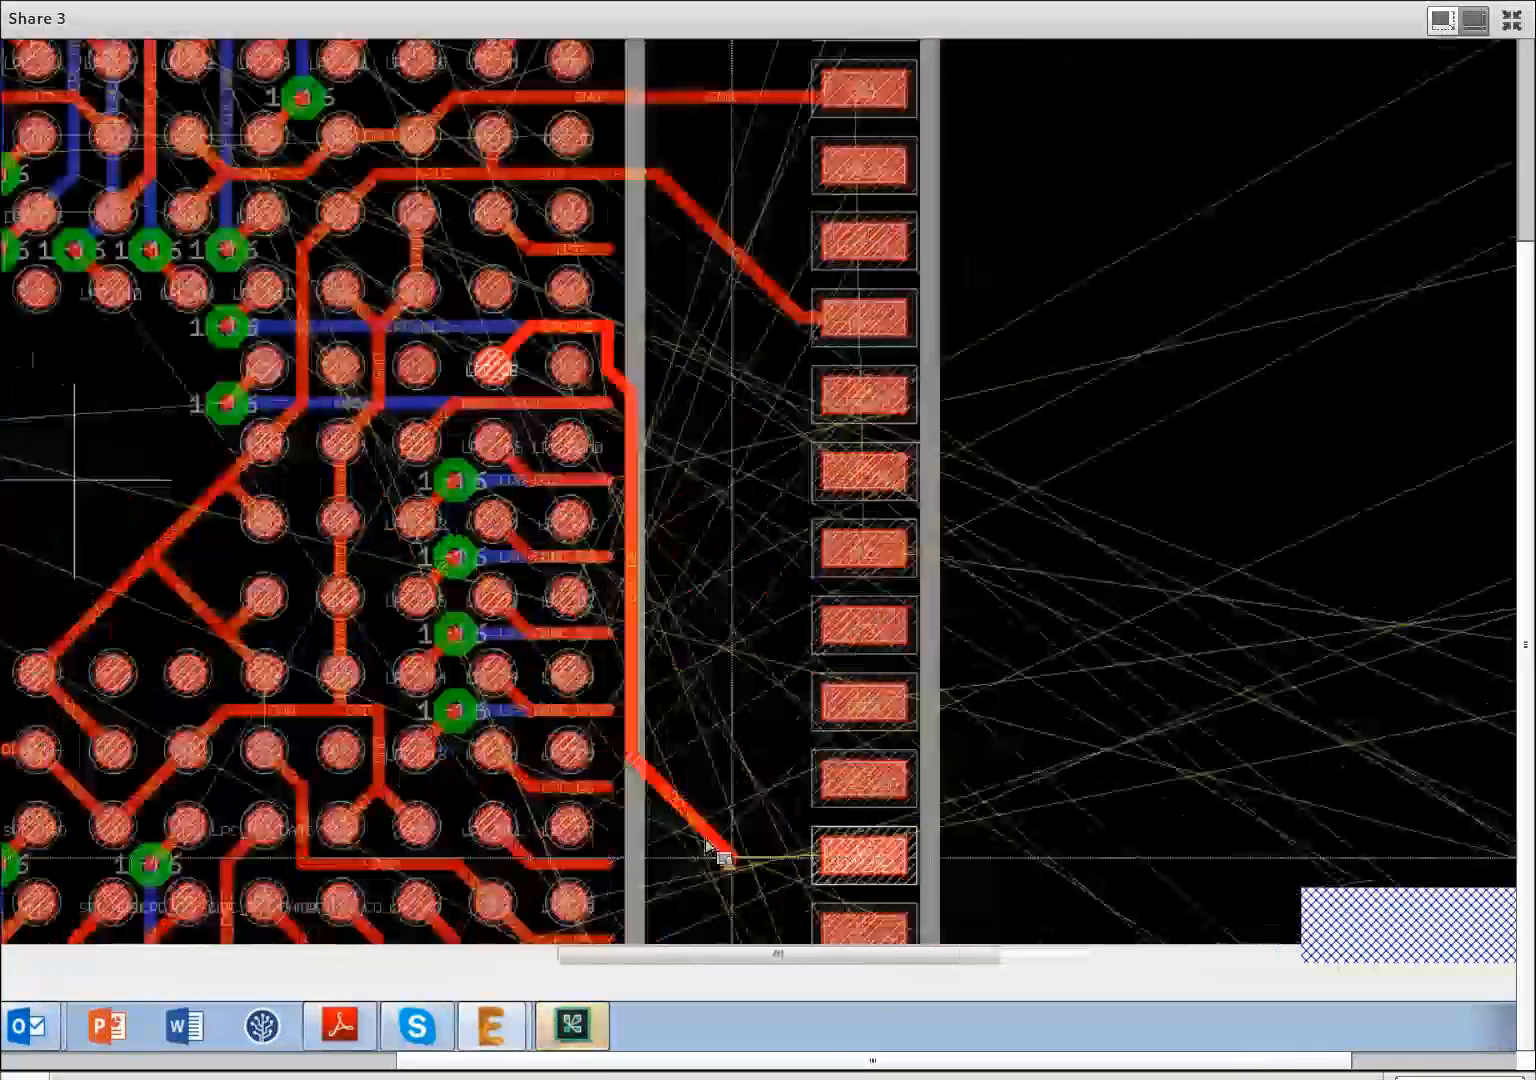
pyautogui.rightClick(776, 862)
pyautogui.rightClick(777, 862)
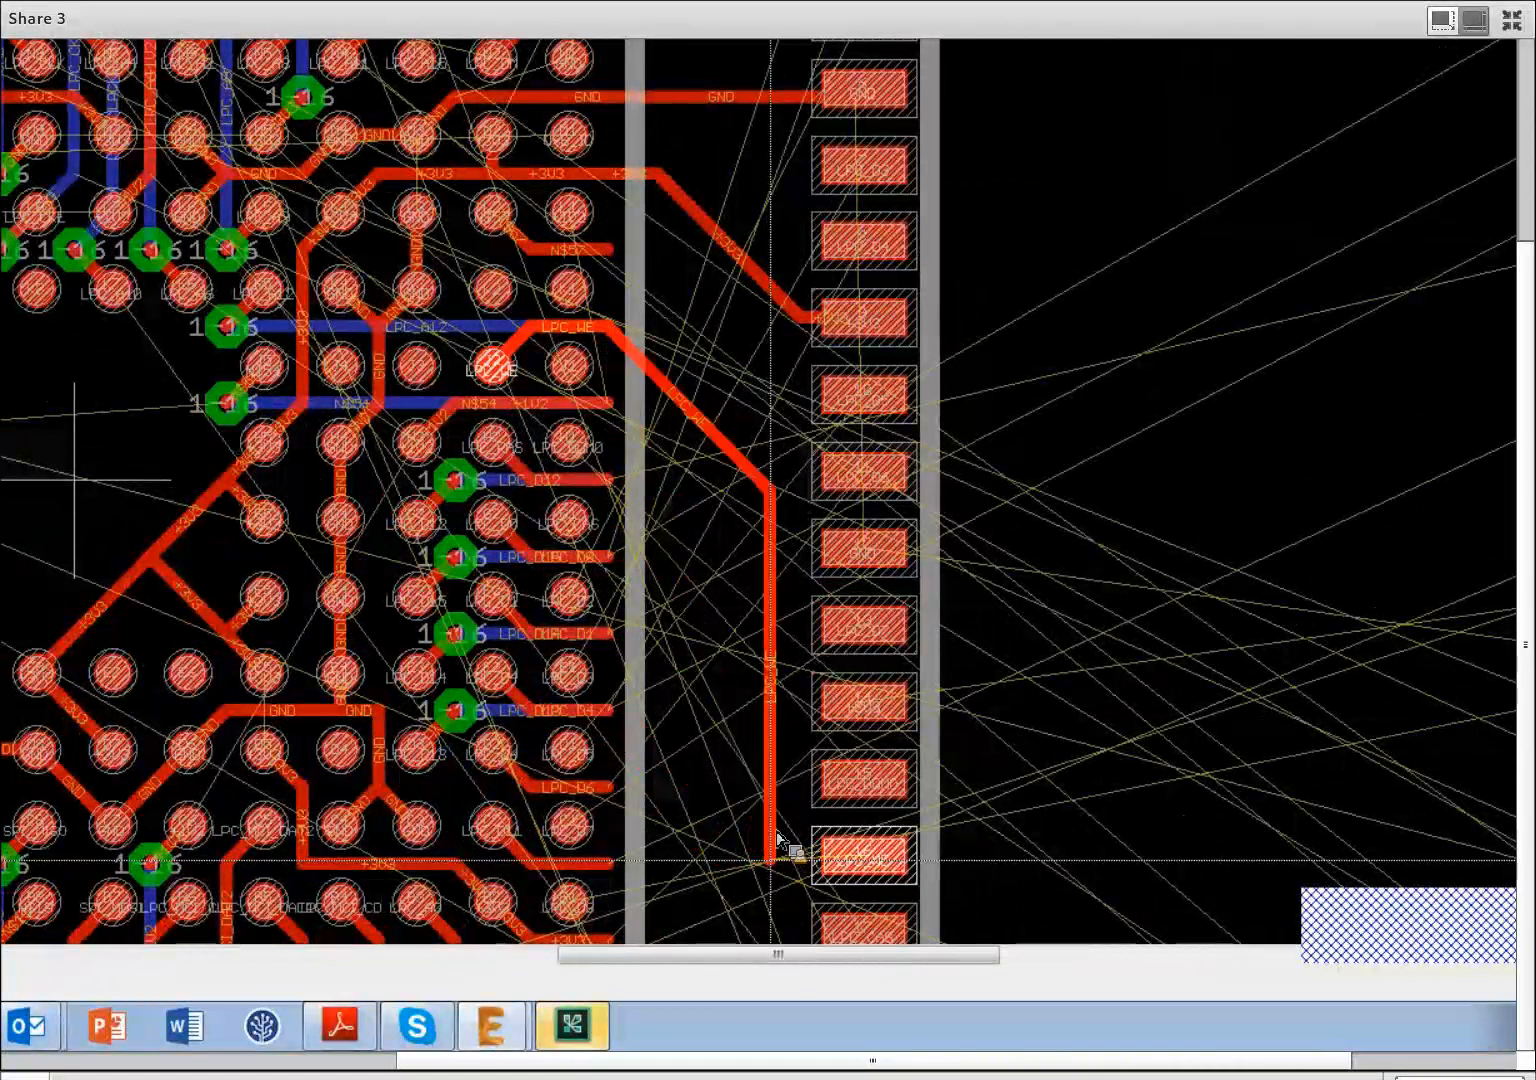
pyautogui.click(868, 853)
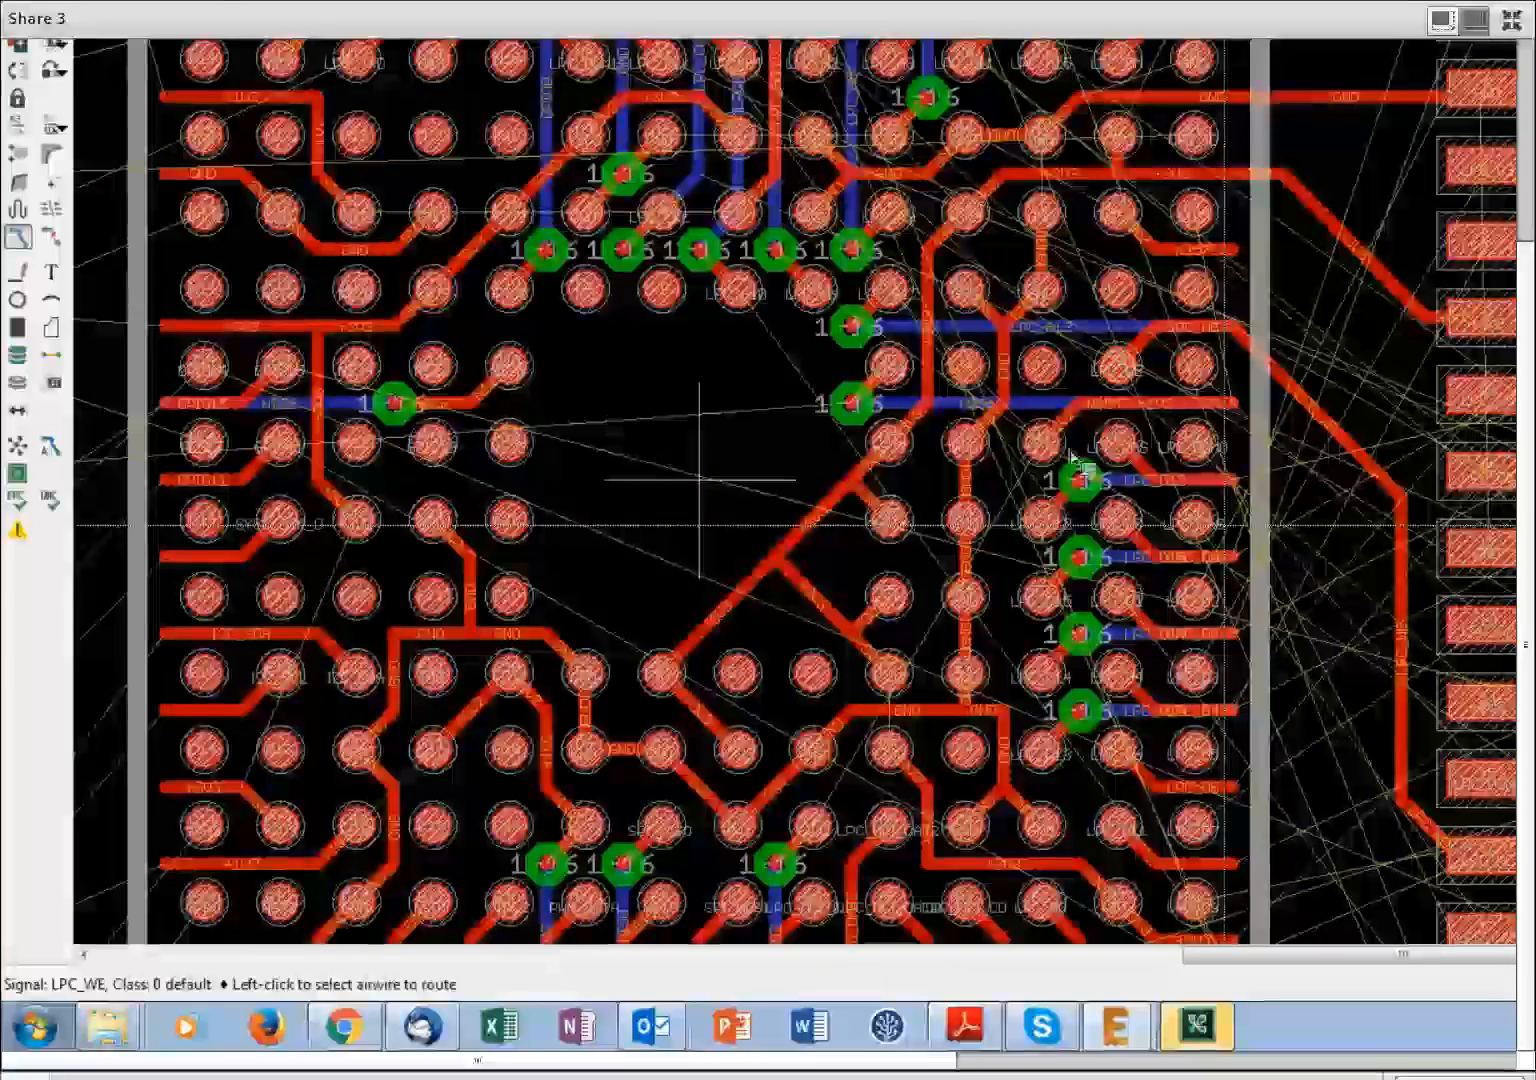
# In the design rules' layer setup, add a buried via between layers 2 and 15 by setting (1*(2*15)*16)
pyautogui.scroll(-4, 1245, 492)
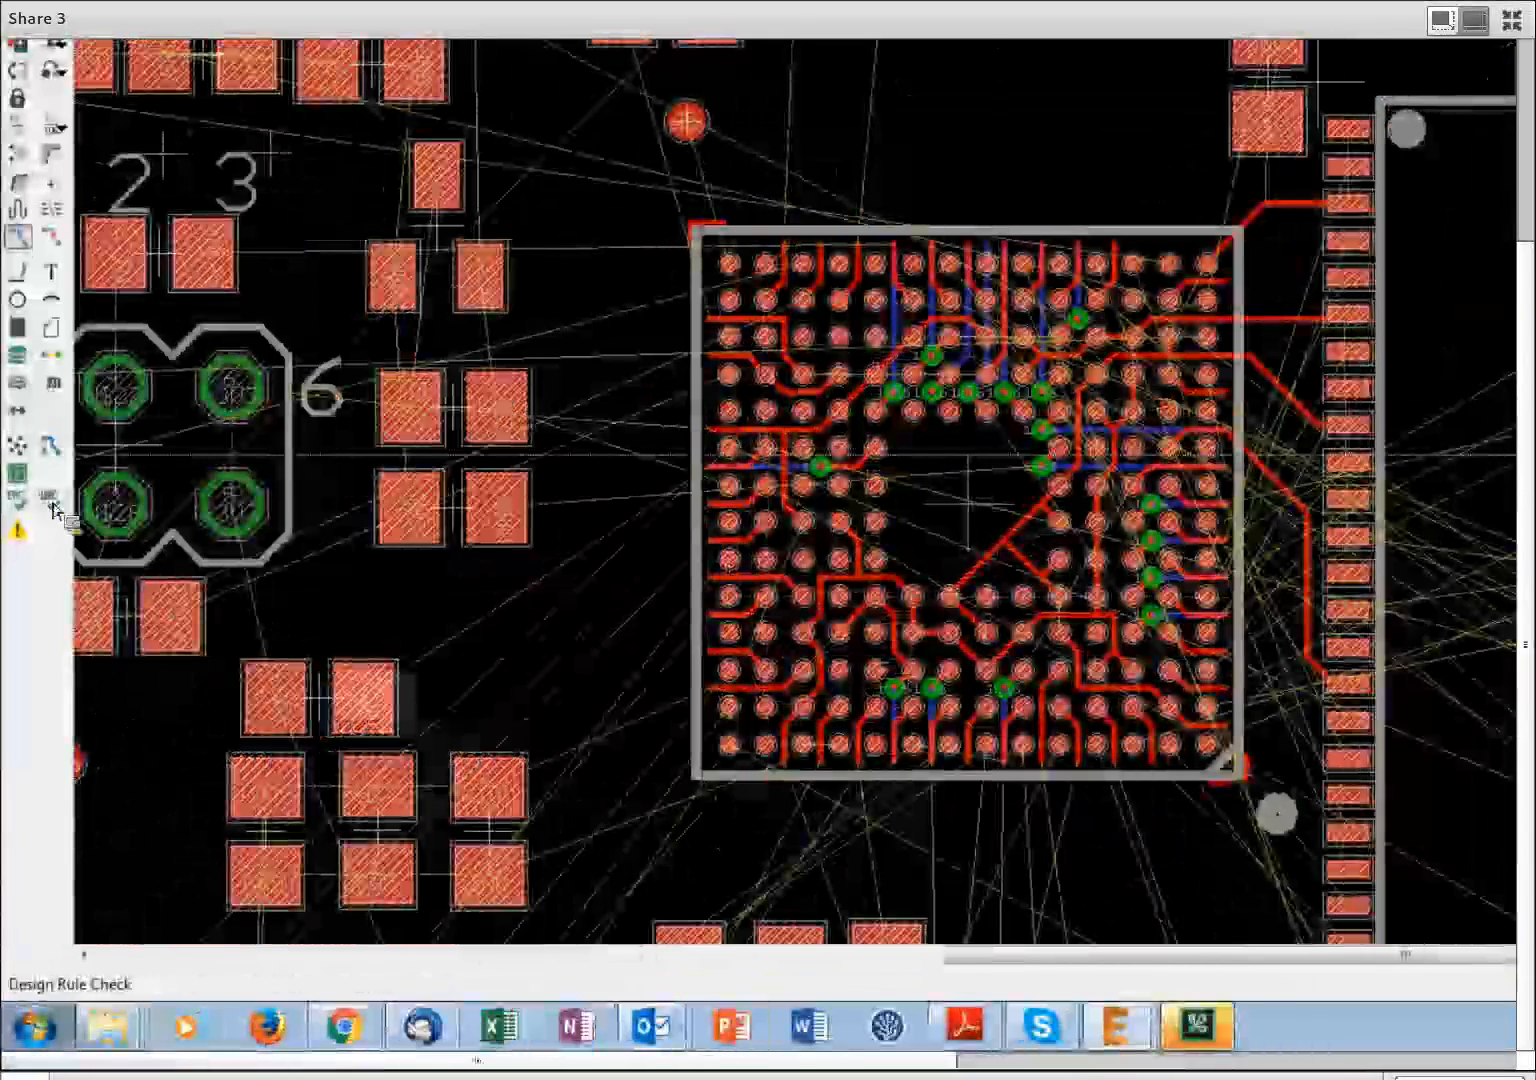
pyautogui.click(46, 503)
pyautogui.moveTo(320, 387); pyautogui.dragTo(849, 275)
pyautogui.click(641, 318)
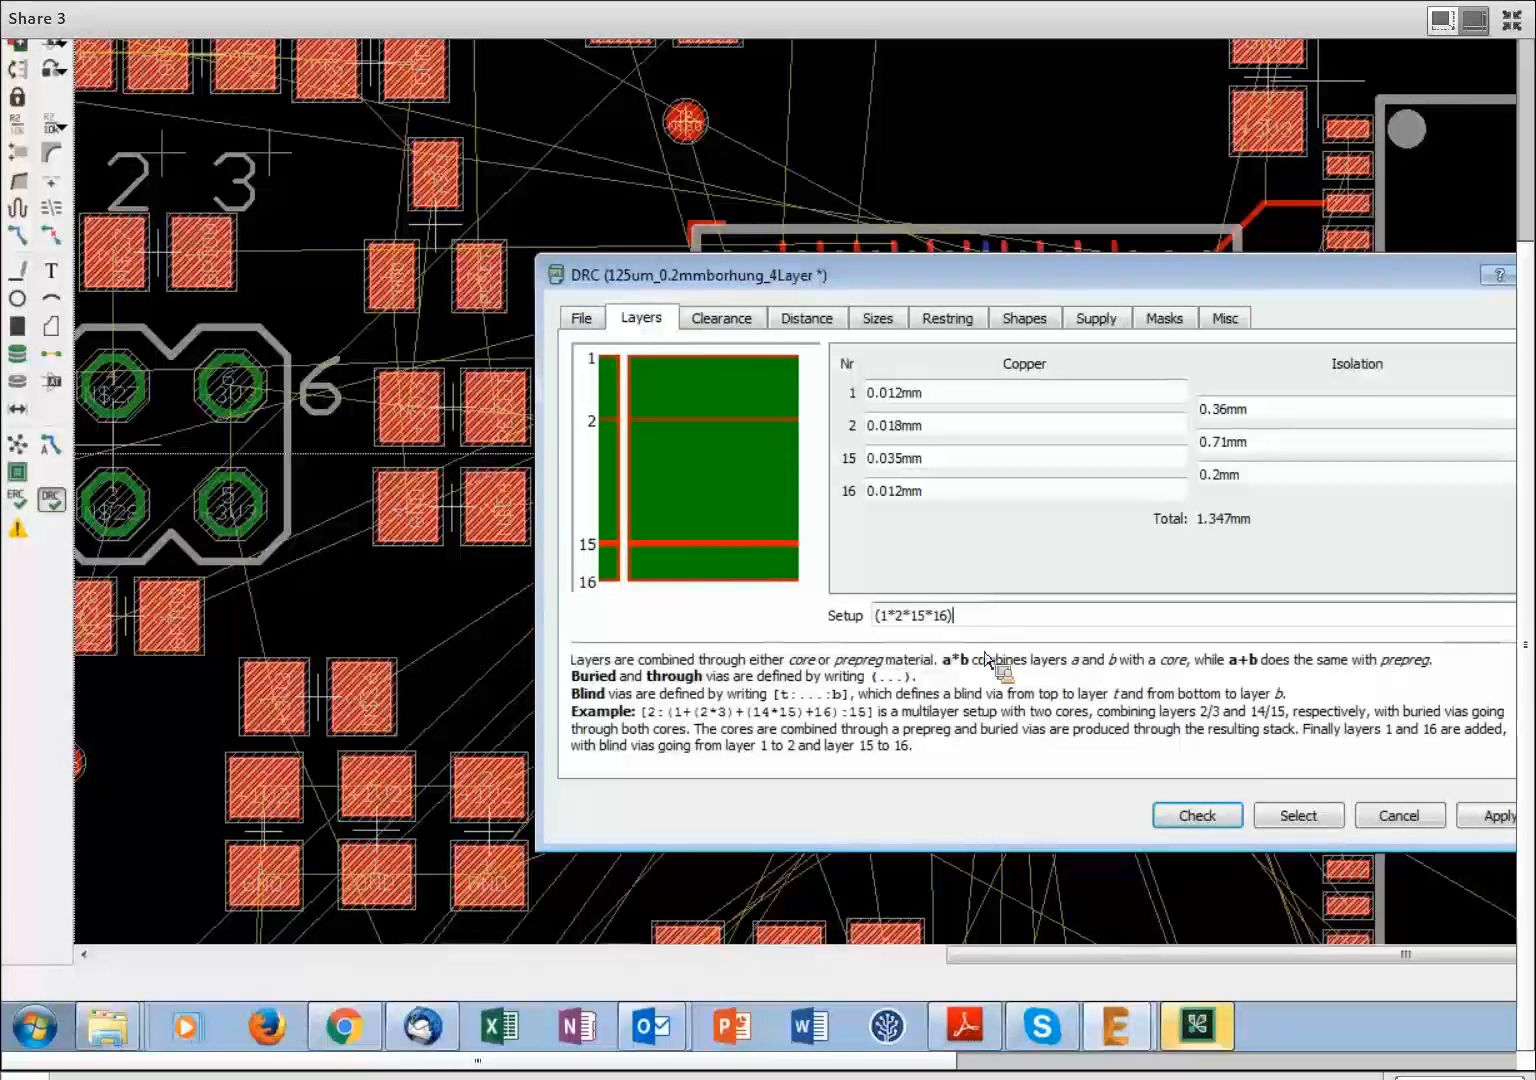
pyautogui.click(897, 614)
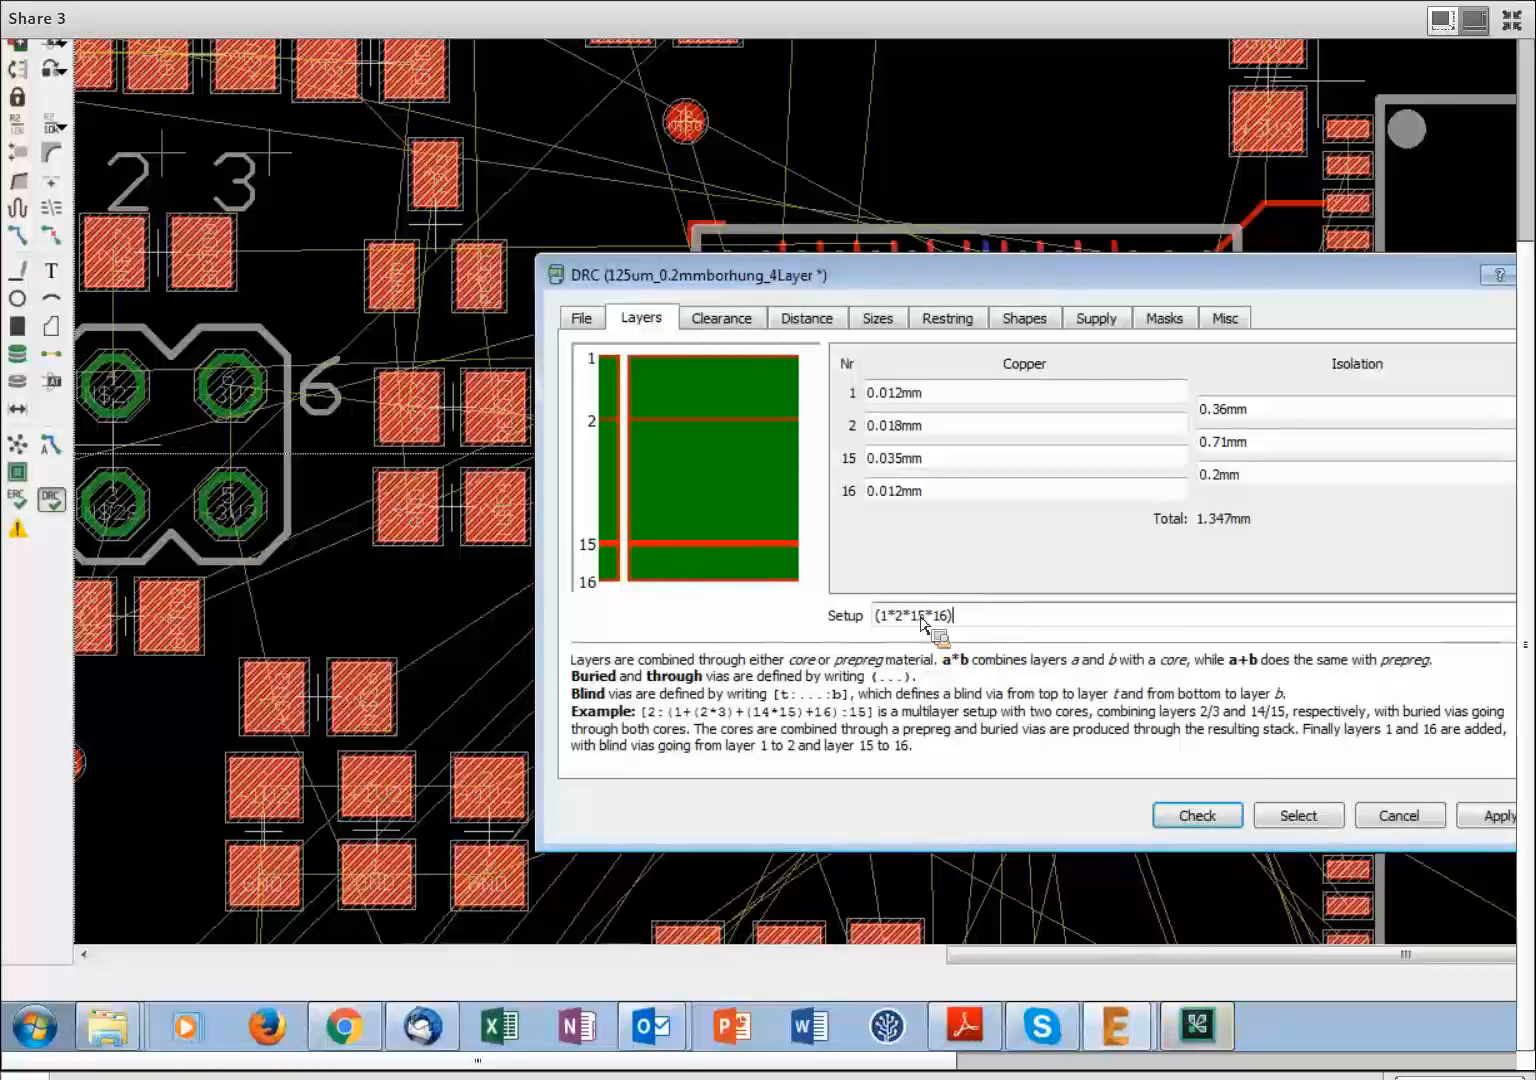
pyautogui.write('(')
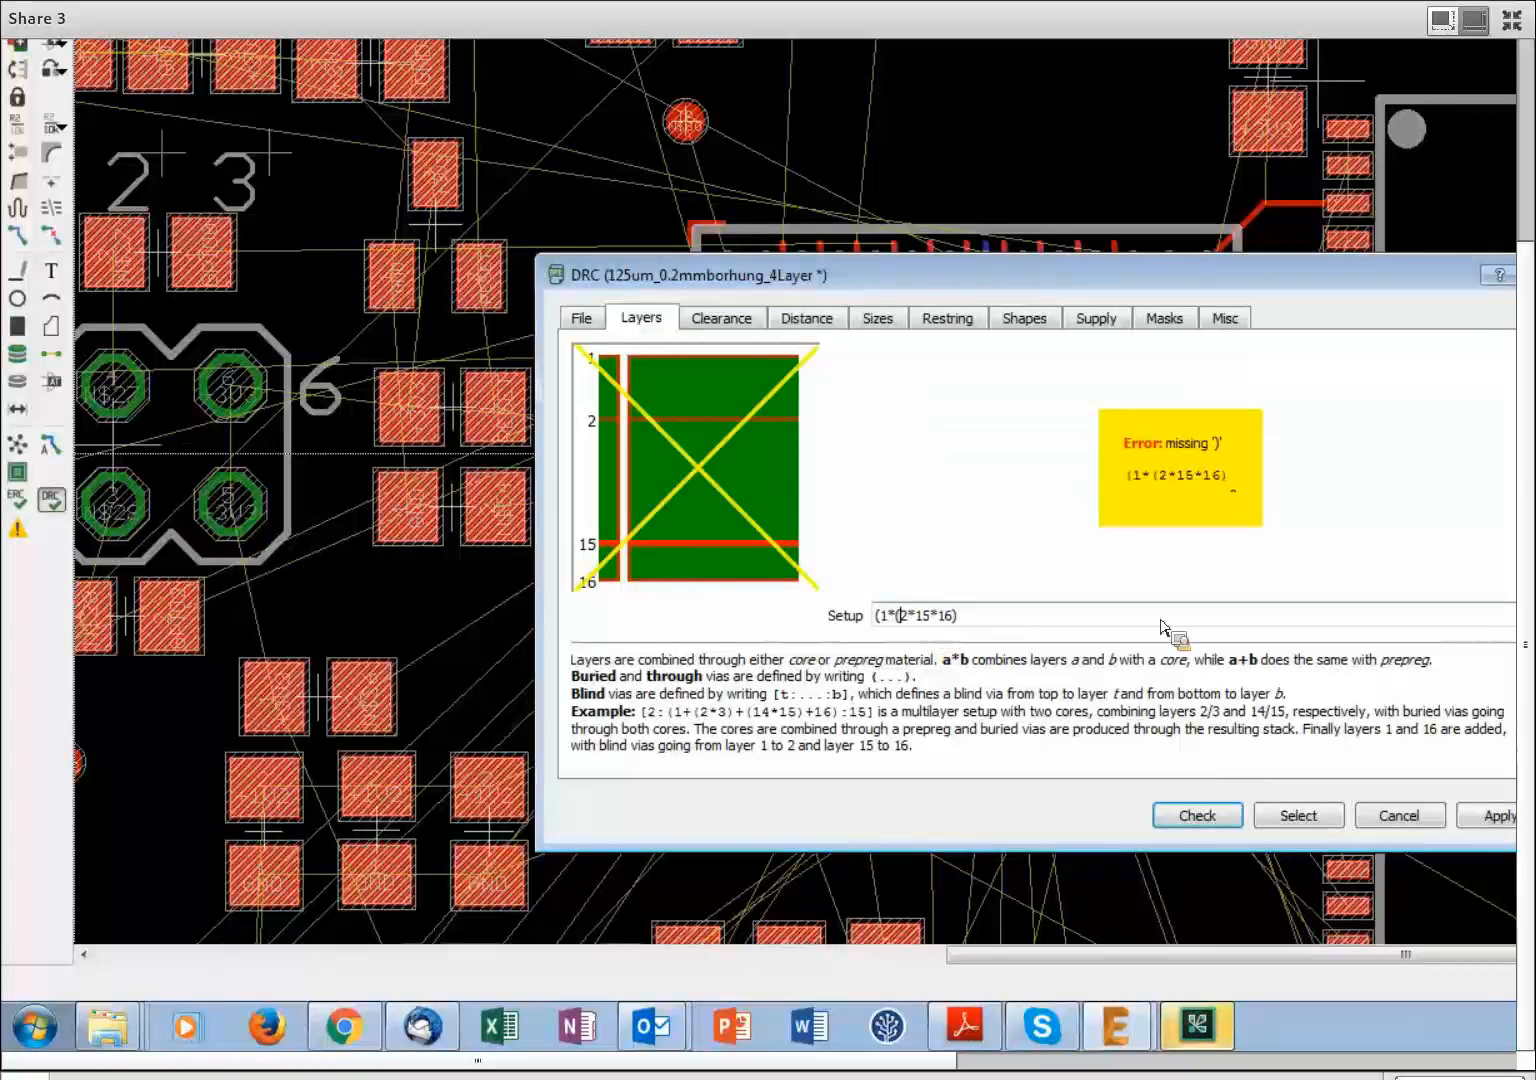
pyautogui.press('Right')
pyautogui.press('Right')
pyautogui.press('Right')
pyautogui.press('Right')
pyautogui.write(')')
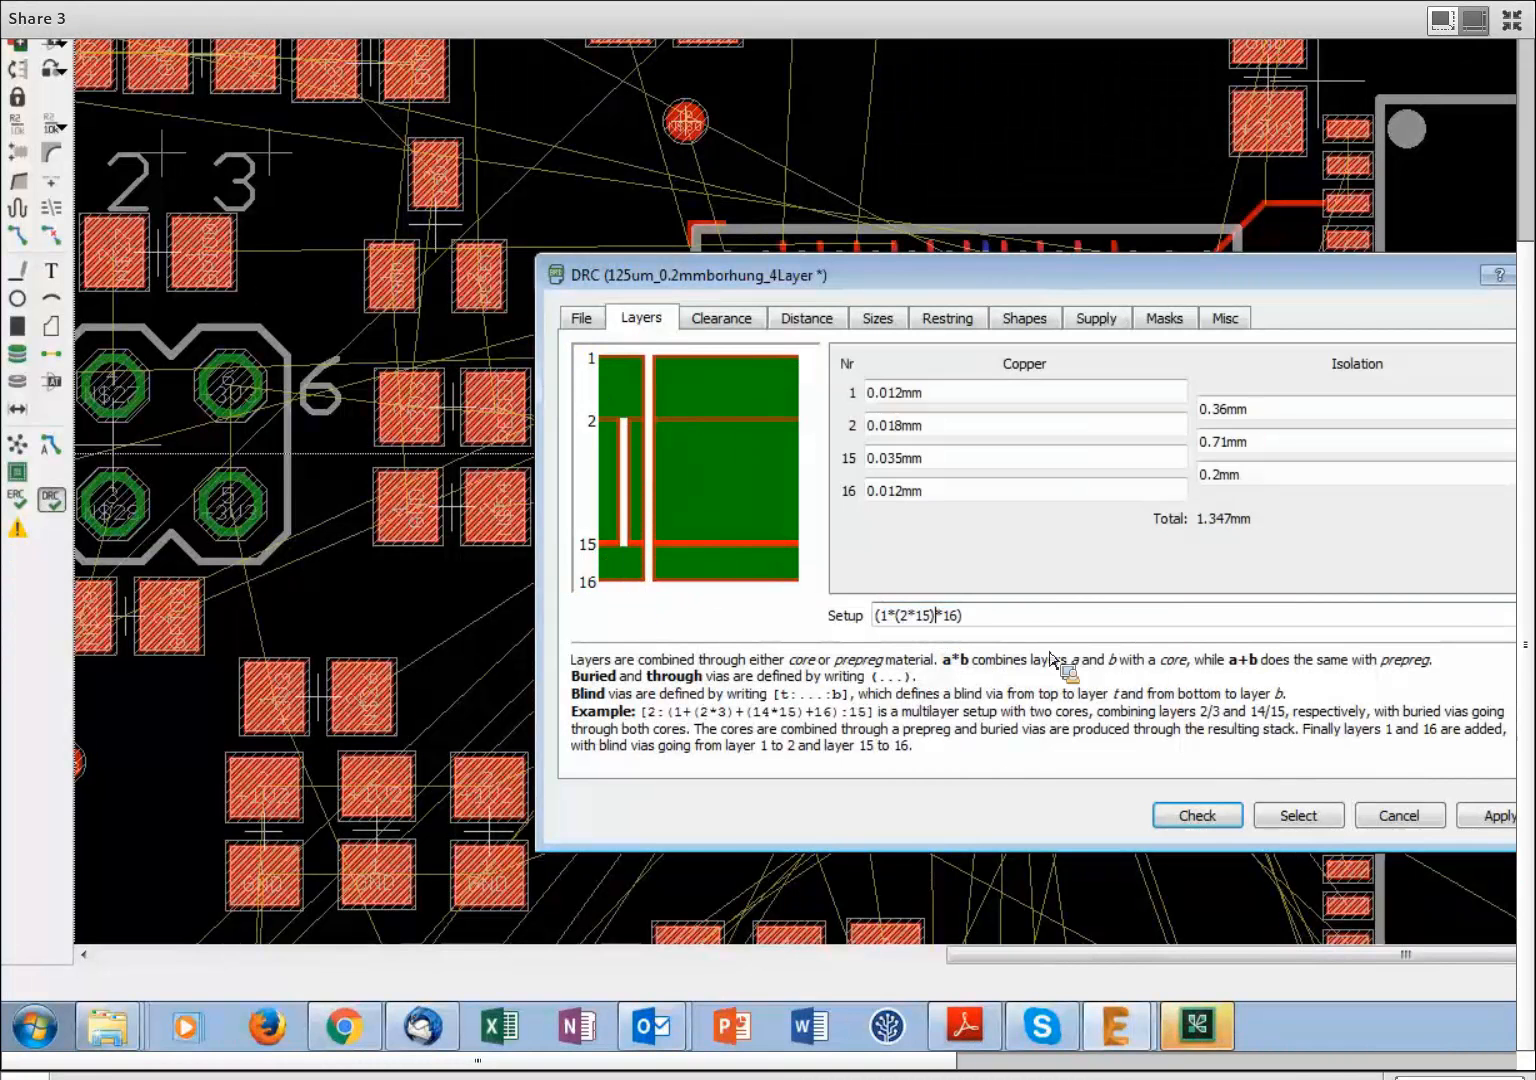
# Remove the inner parentheses around 2*15 from the layer setup so it reads (1*2*15*16)
pyautogui.press('BackSpace')
pyautogui.press('Left')
pyautogui.press('Left')
pyautogui.press('Left')
pyautogui.press('BackSpace')
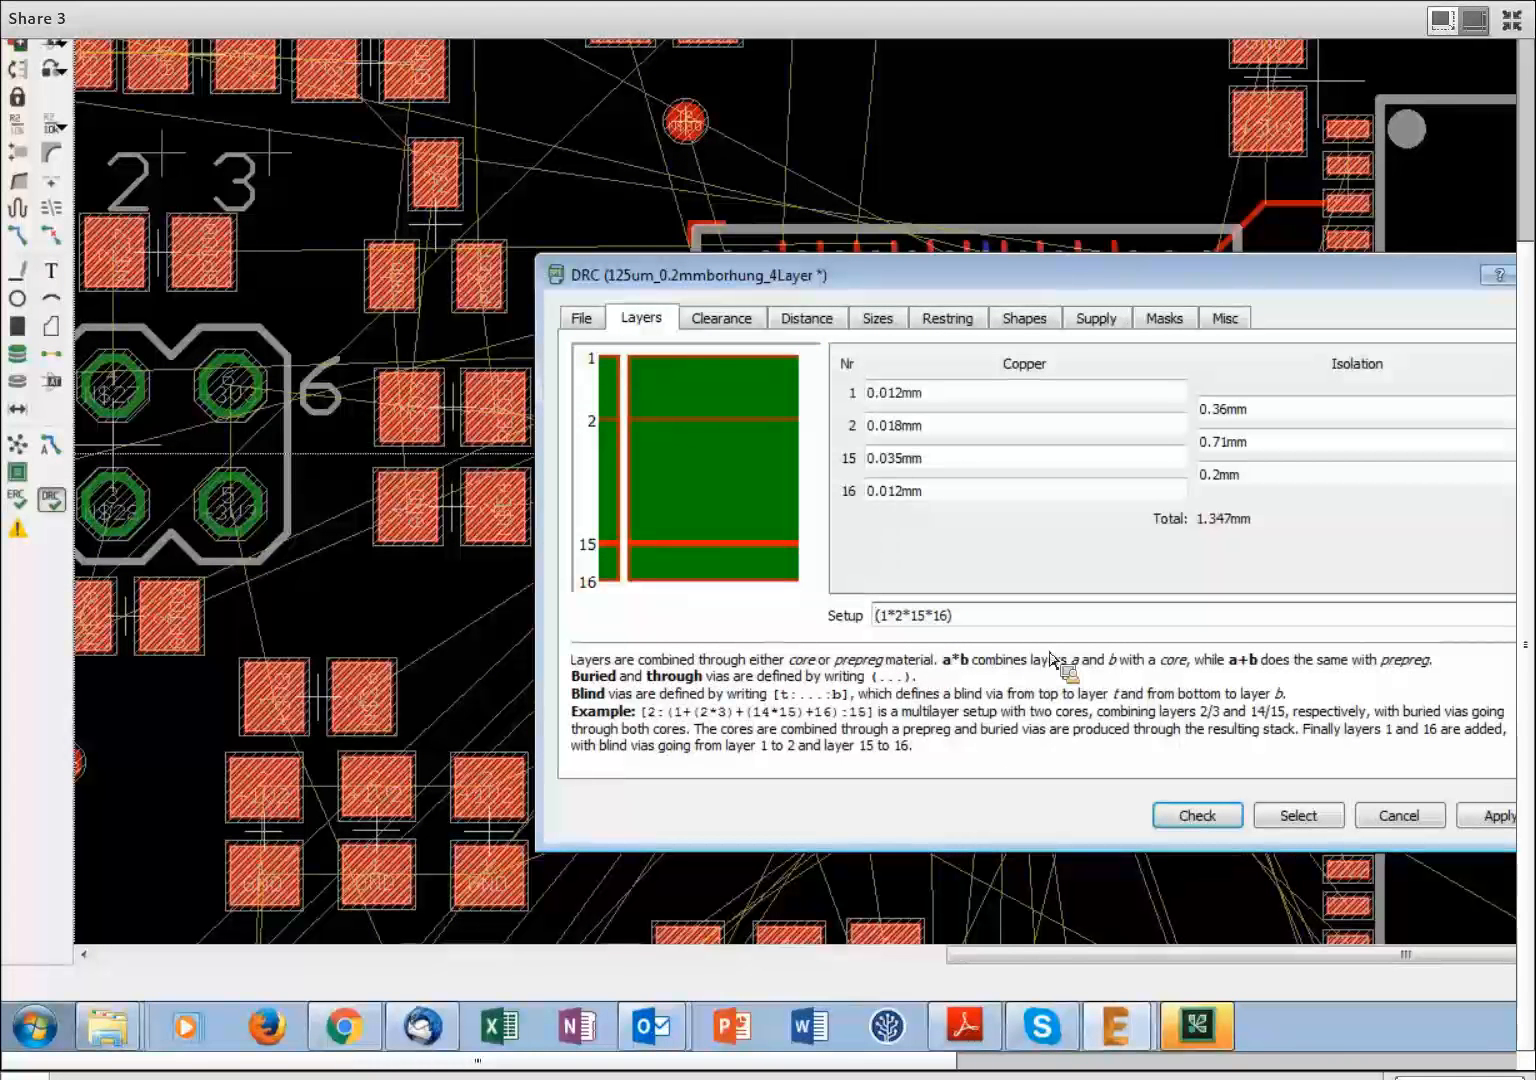
# Define a blind via from the bottom layer to layer 2 by setting the layer setup to [(1*2*15*16):2]
pyautogui.write('{')
pyautogui.press('BackSpace')
pyautogui.write('[')
pyautogui.press('Right')
pyautogui.press('Right')
pyautogui.press('Right')
pyautogui.press('Right')
pyautogui.press('Right')
pyautogui.press('Right')
pyautogui.press('Right')
pyautogui.press('Right')
pyautogui.press('Right')
pyautogui.press('Right')
pyautogui.press('Right')
pyautogui.write(']')
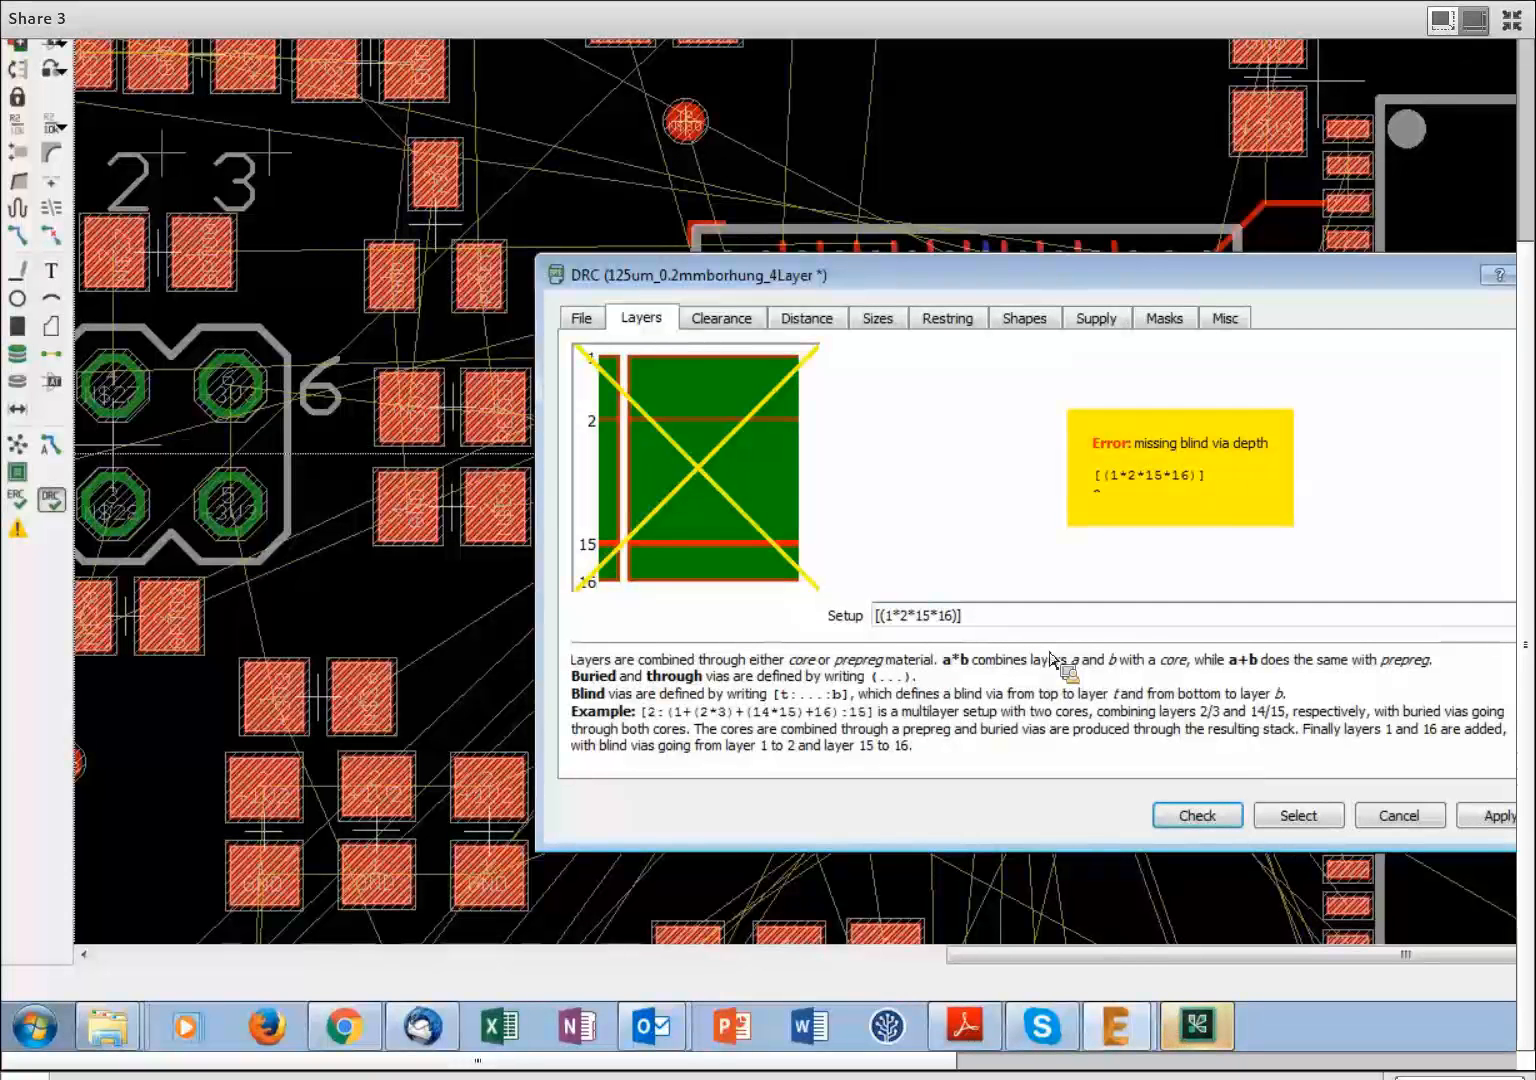
pyautogui.write(':2')
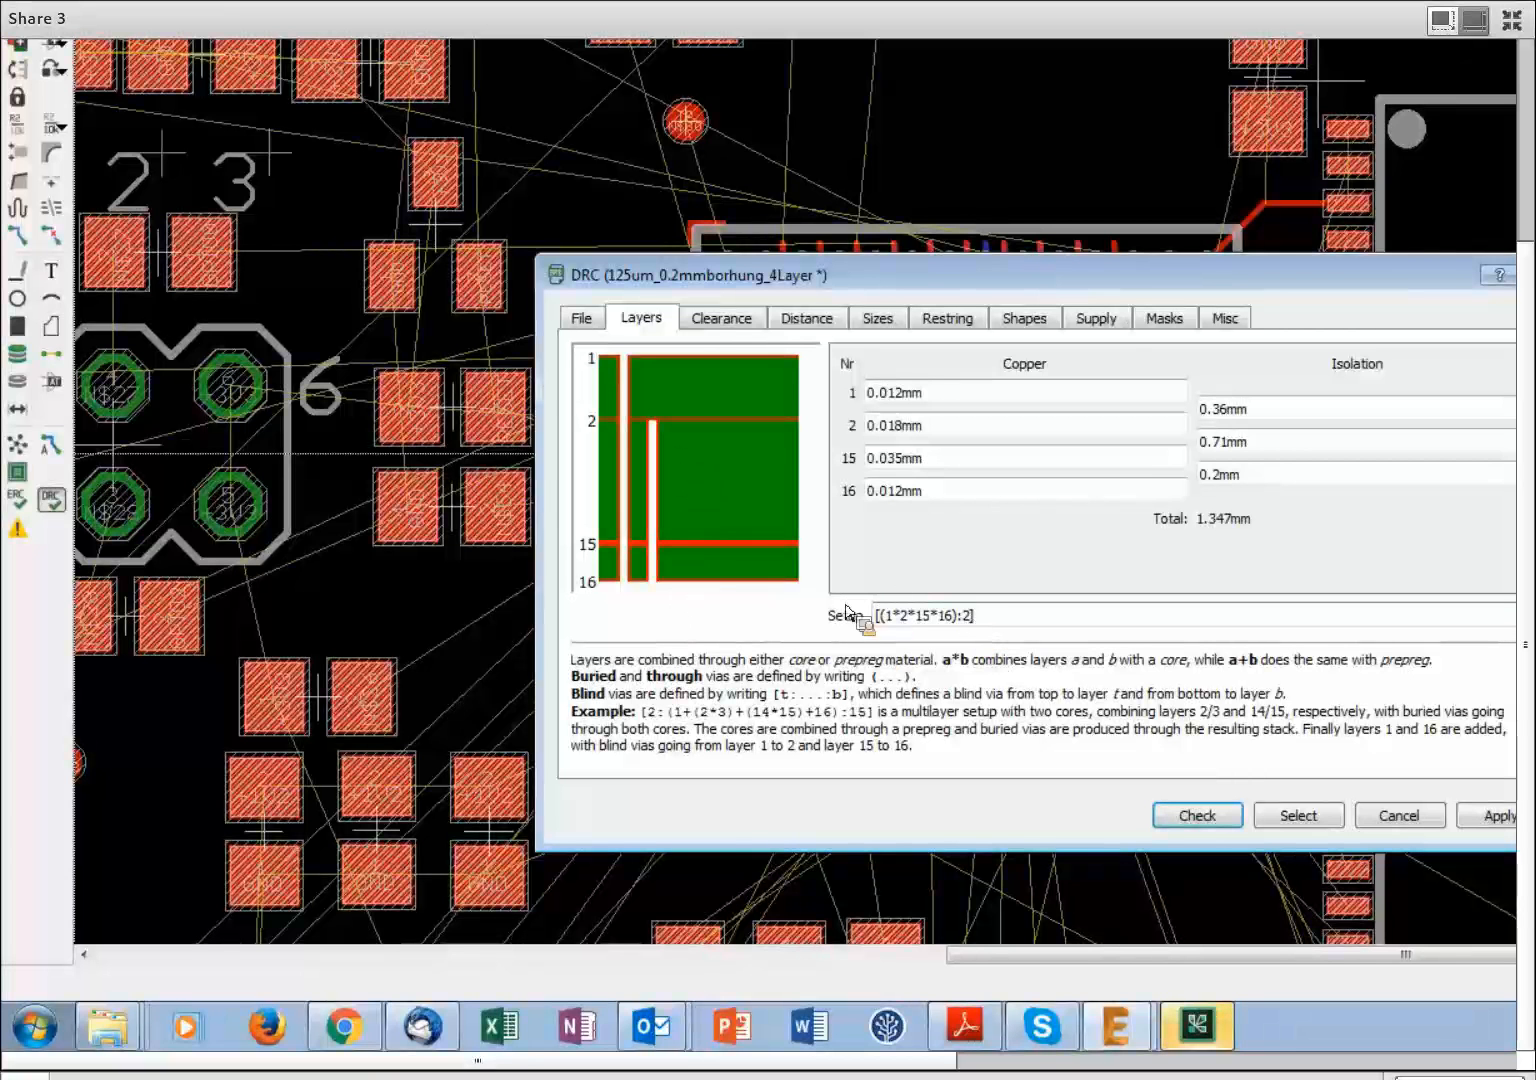
# Define a blind via from the top layer to layer 15 by extending the layer setup to [15:(1*2*15*16):2]
pyautogui.write(']')
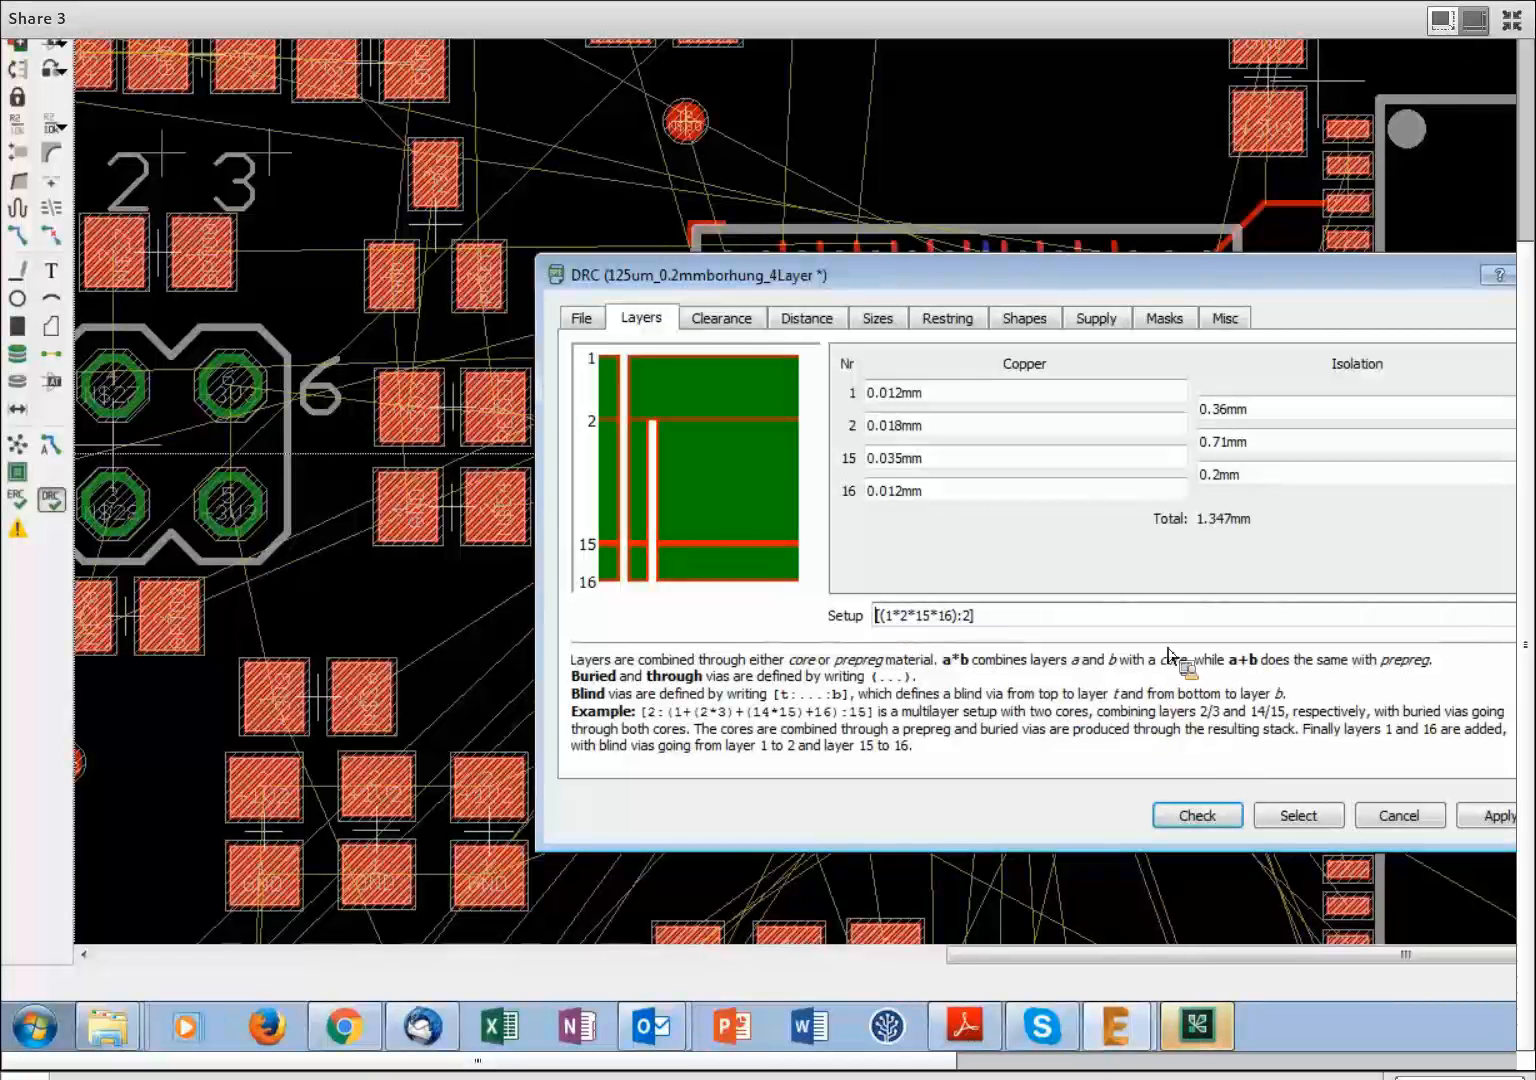
pyautogui.write('15')
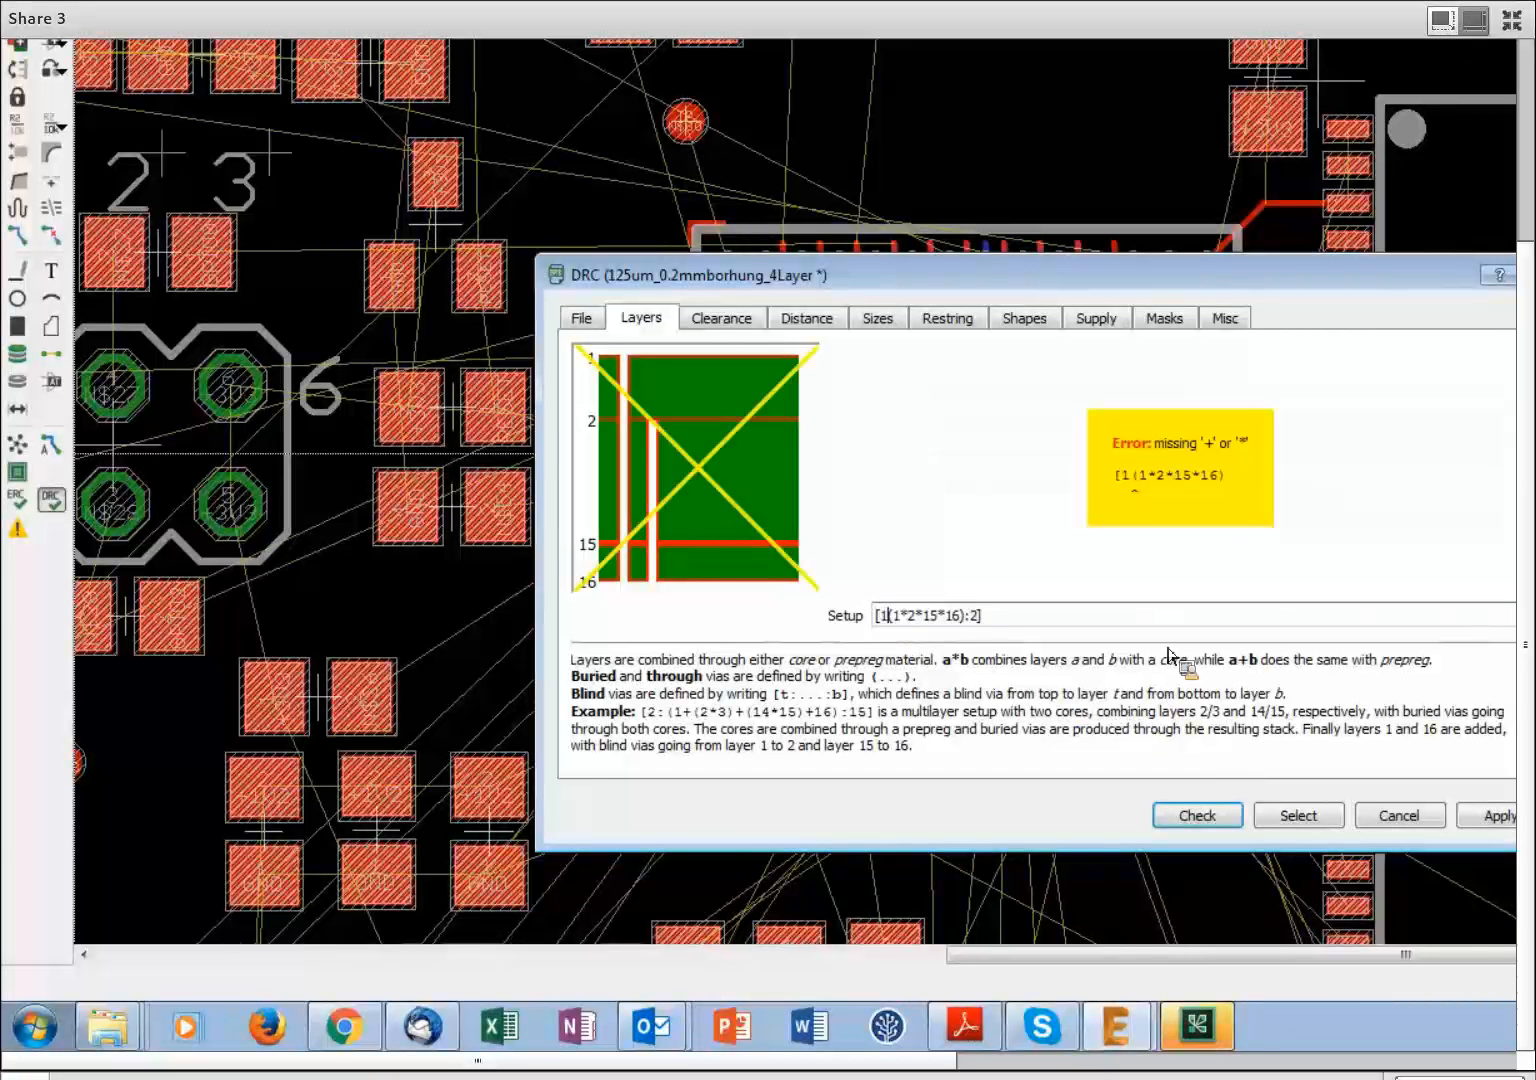
pyautogui.write(':')
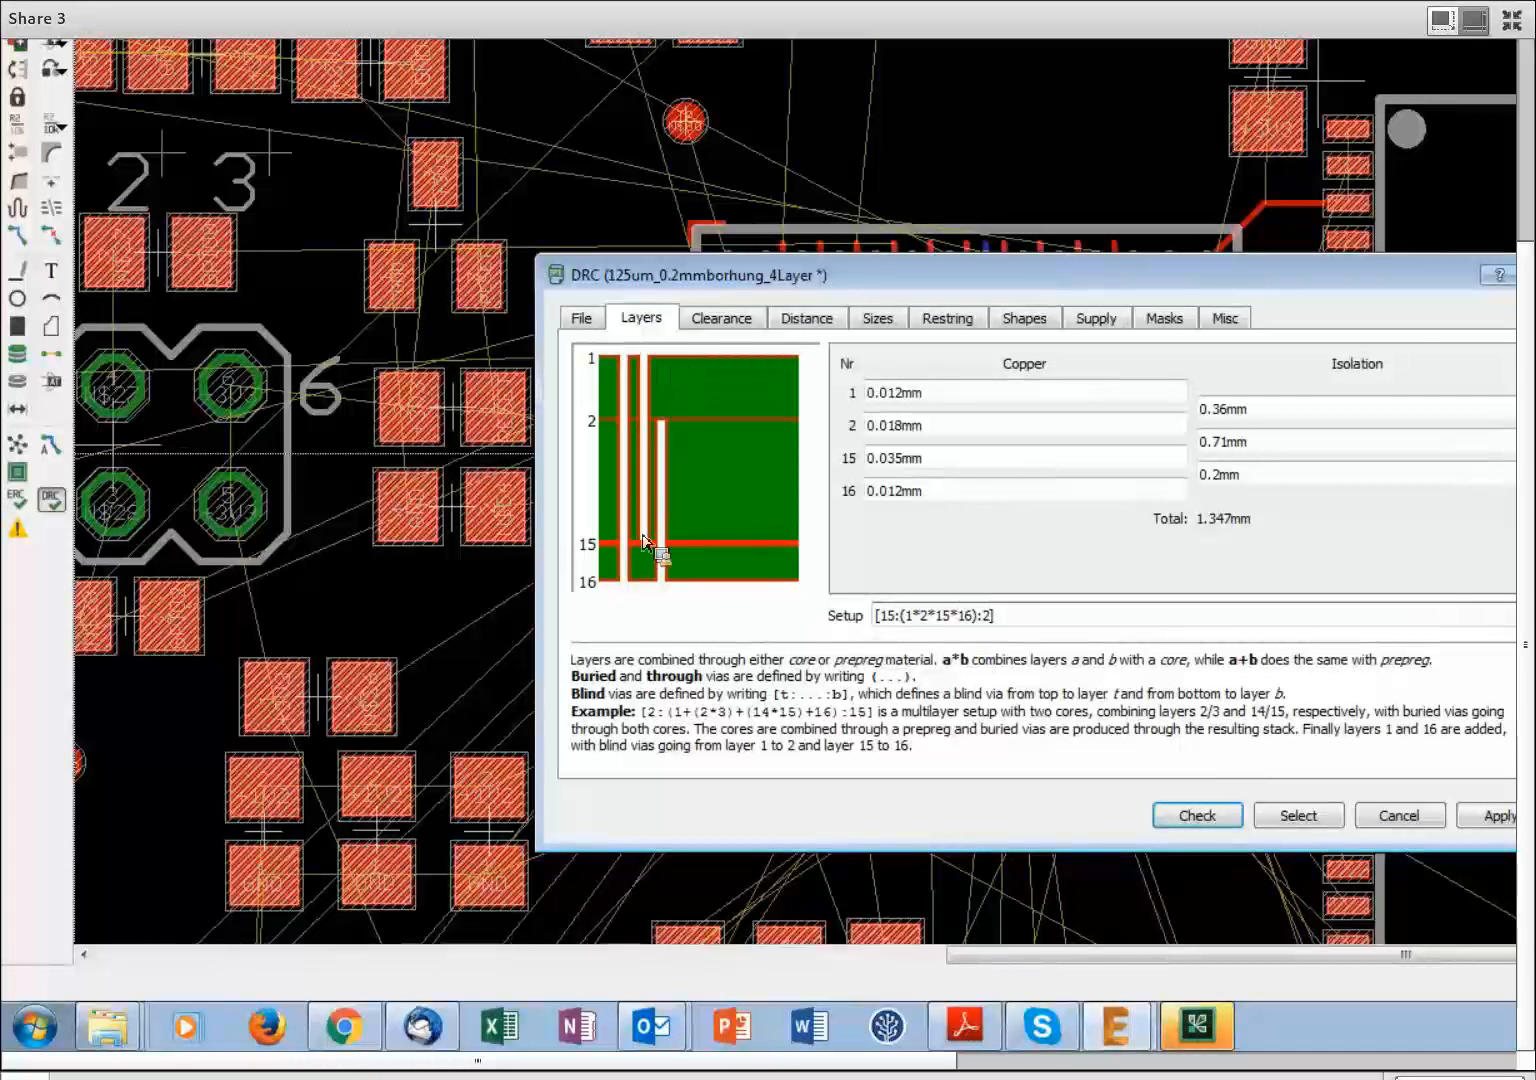
# Add a buried via between layers 2 and 15 with the setup [15:(1*(2*15)*16):2], and close the design rules without applying the changes
pyautogui.click(921, 615)
pyautogui.write('(')
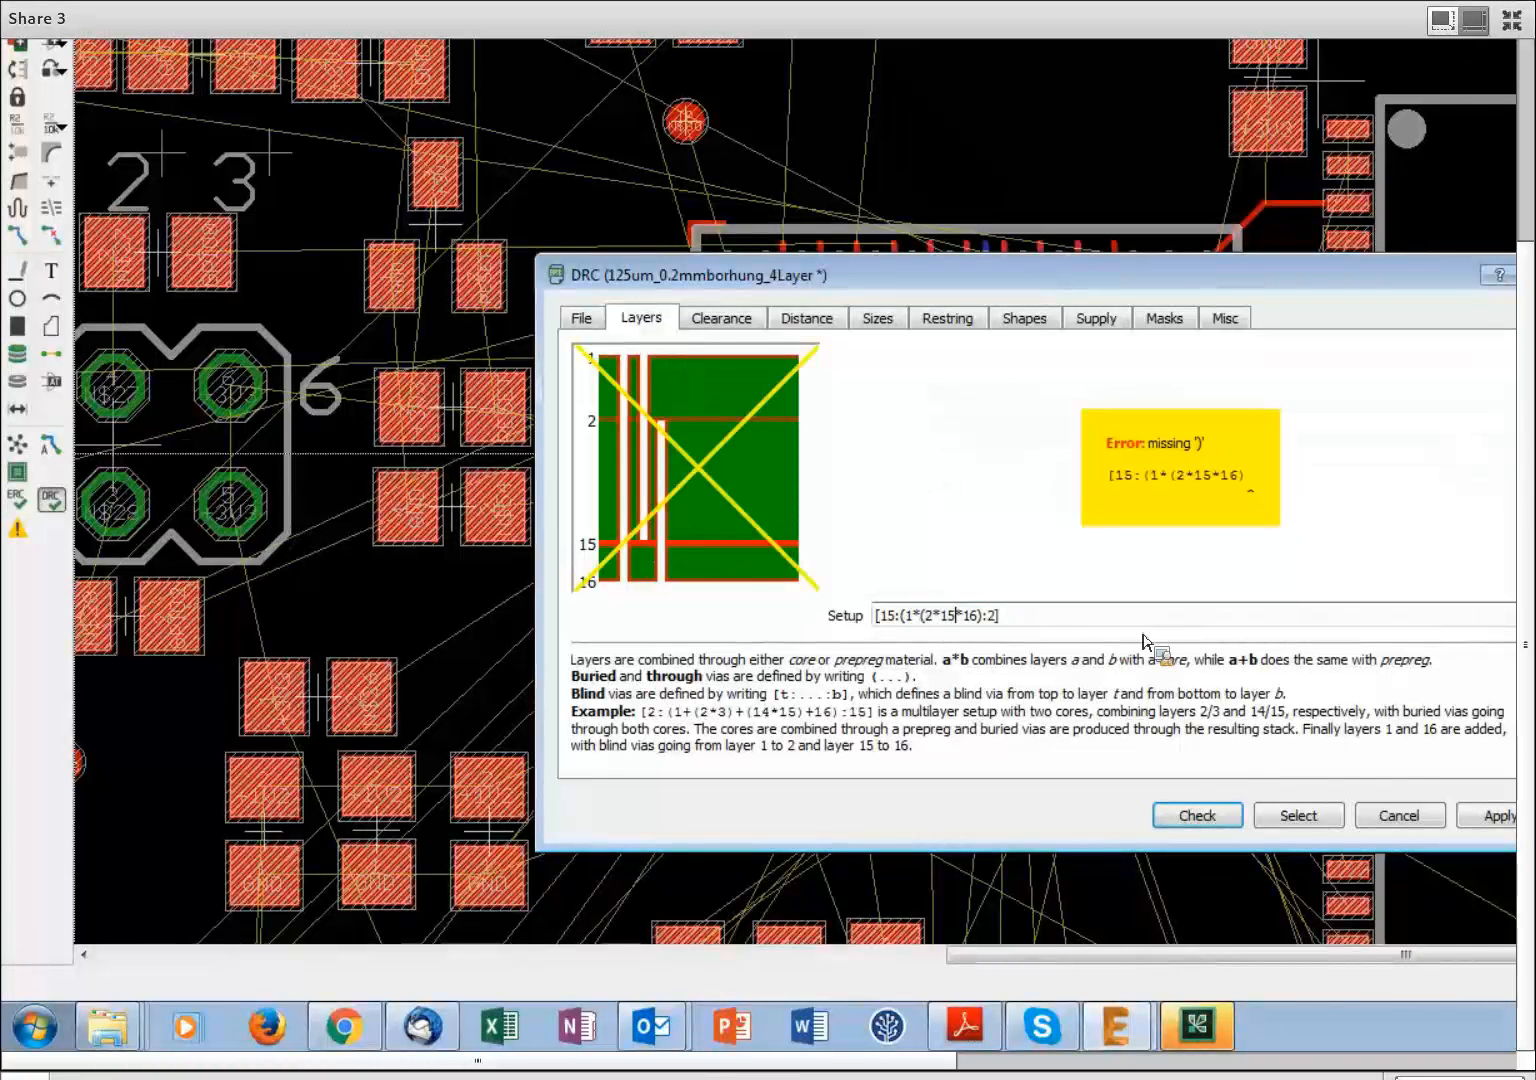
pyautogui.press('Right')
pyautogui.press('Right')
pyautogui.press('Right')
pyautogui.press('Right')
pyautogui.write(')')
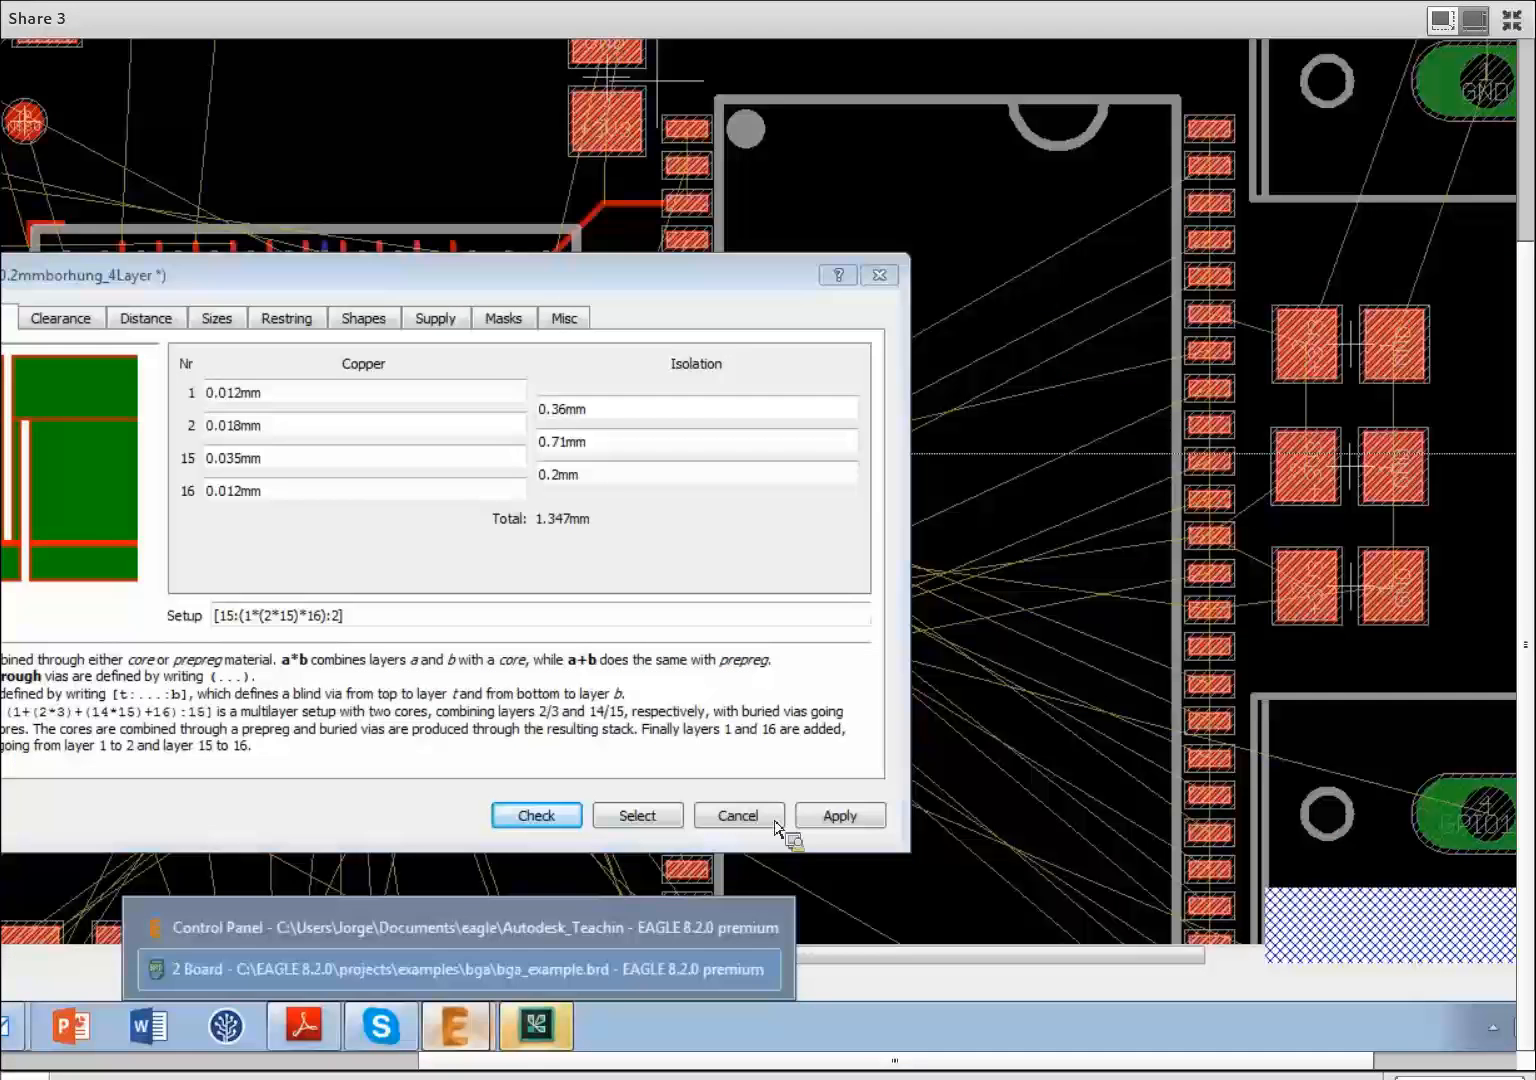
pyautogui.click(1425, 816)
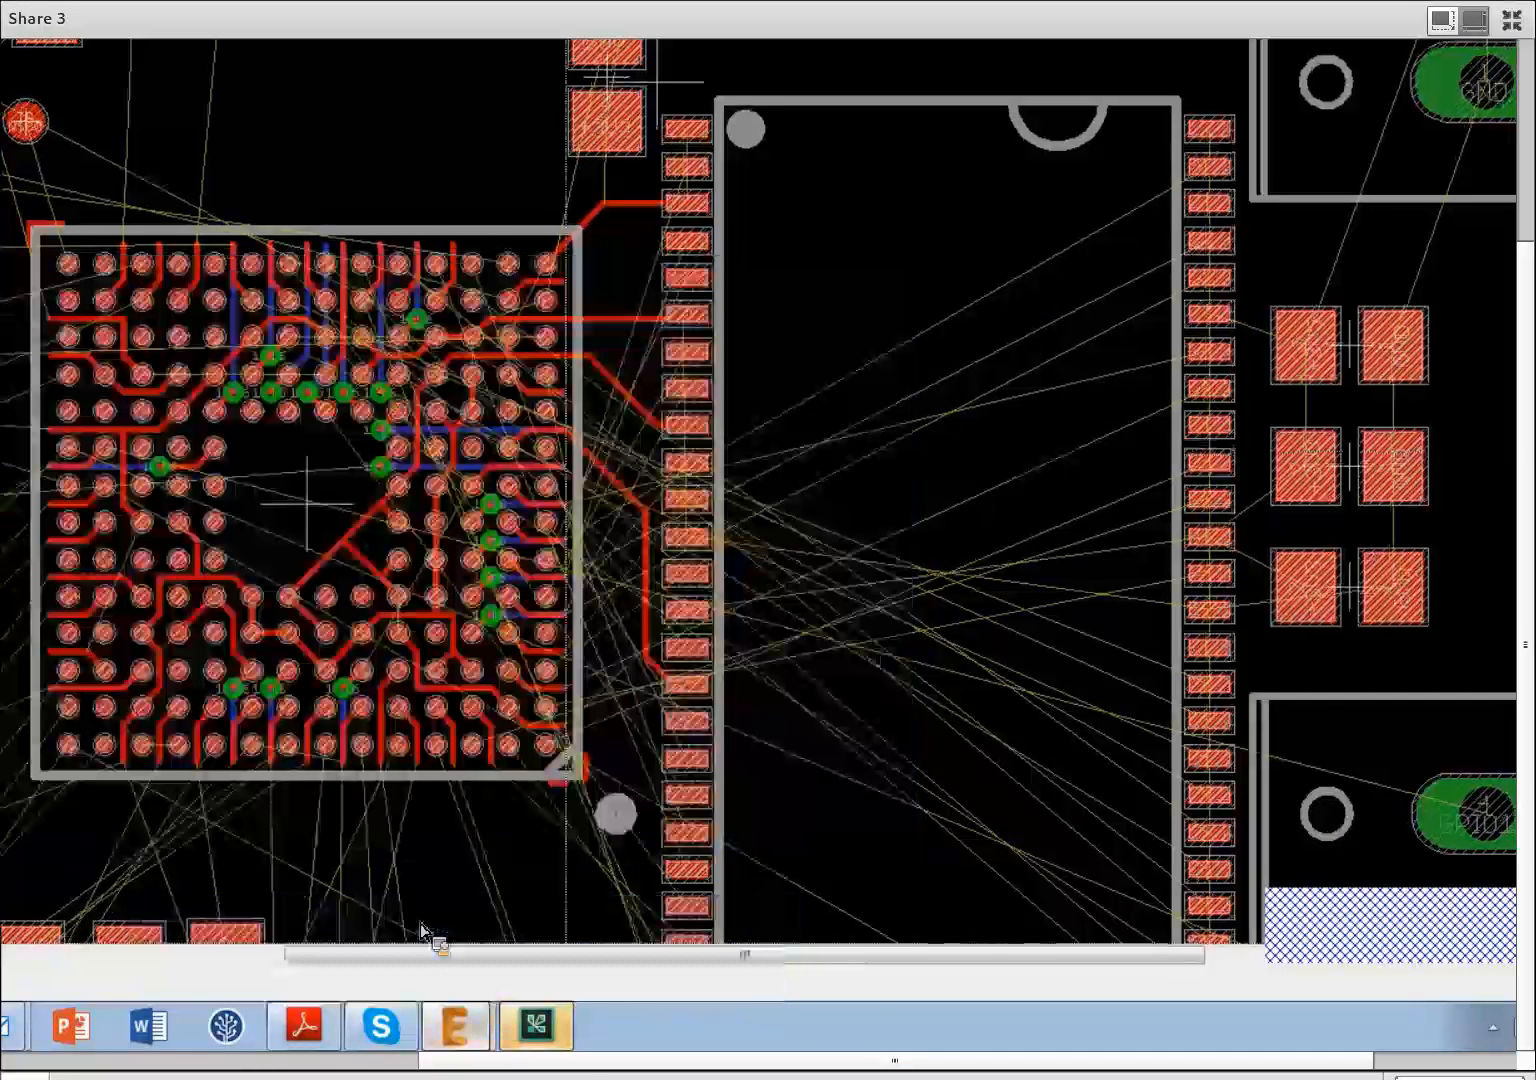
# Open layer-setup_designrules.pdf from the Control Panel's documentation and review its core, prepreg and via stack examples up to page 3
pyautogui.click(420, 925)
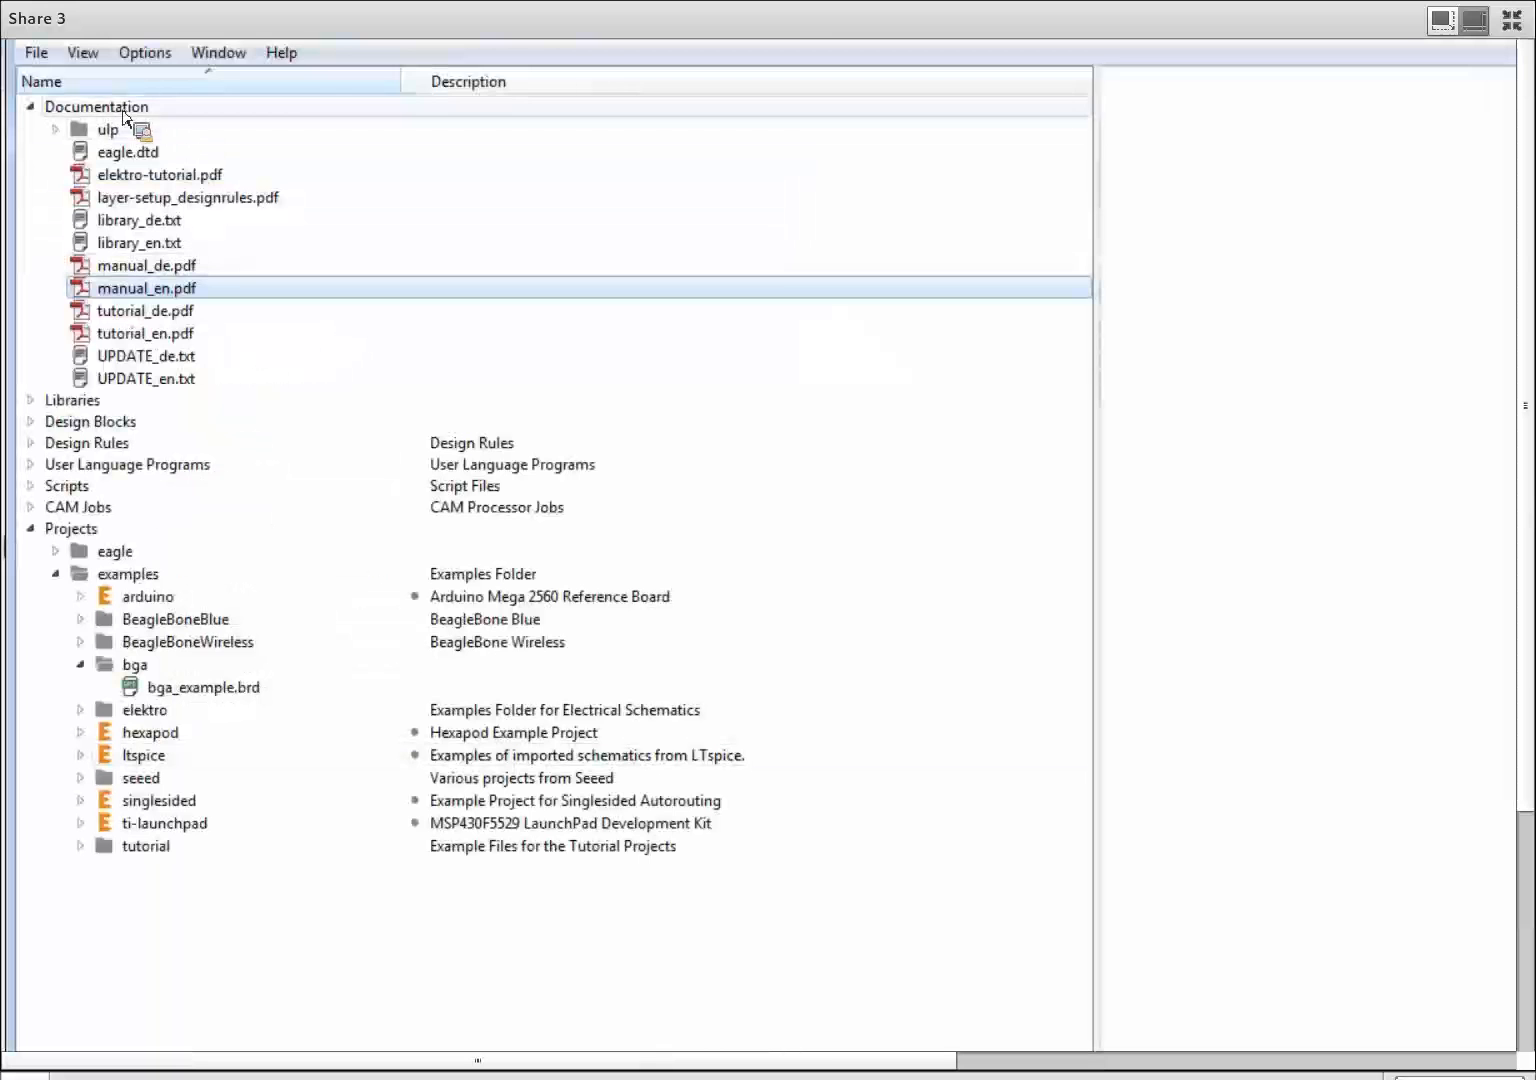
pyautogui.click(195, 199)
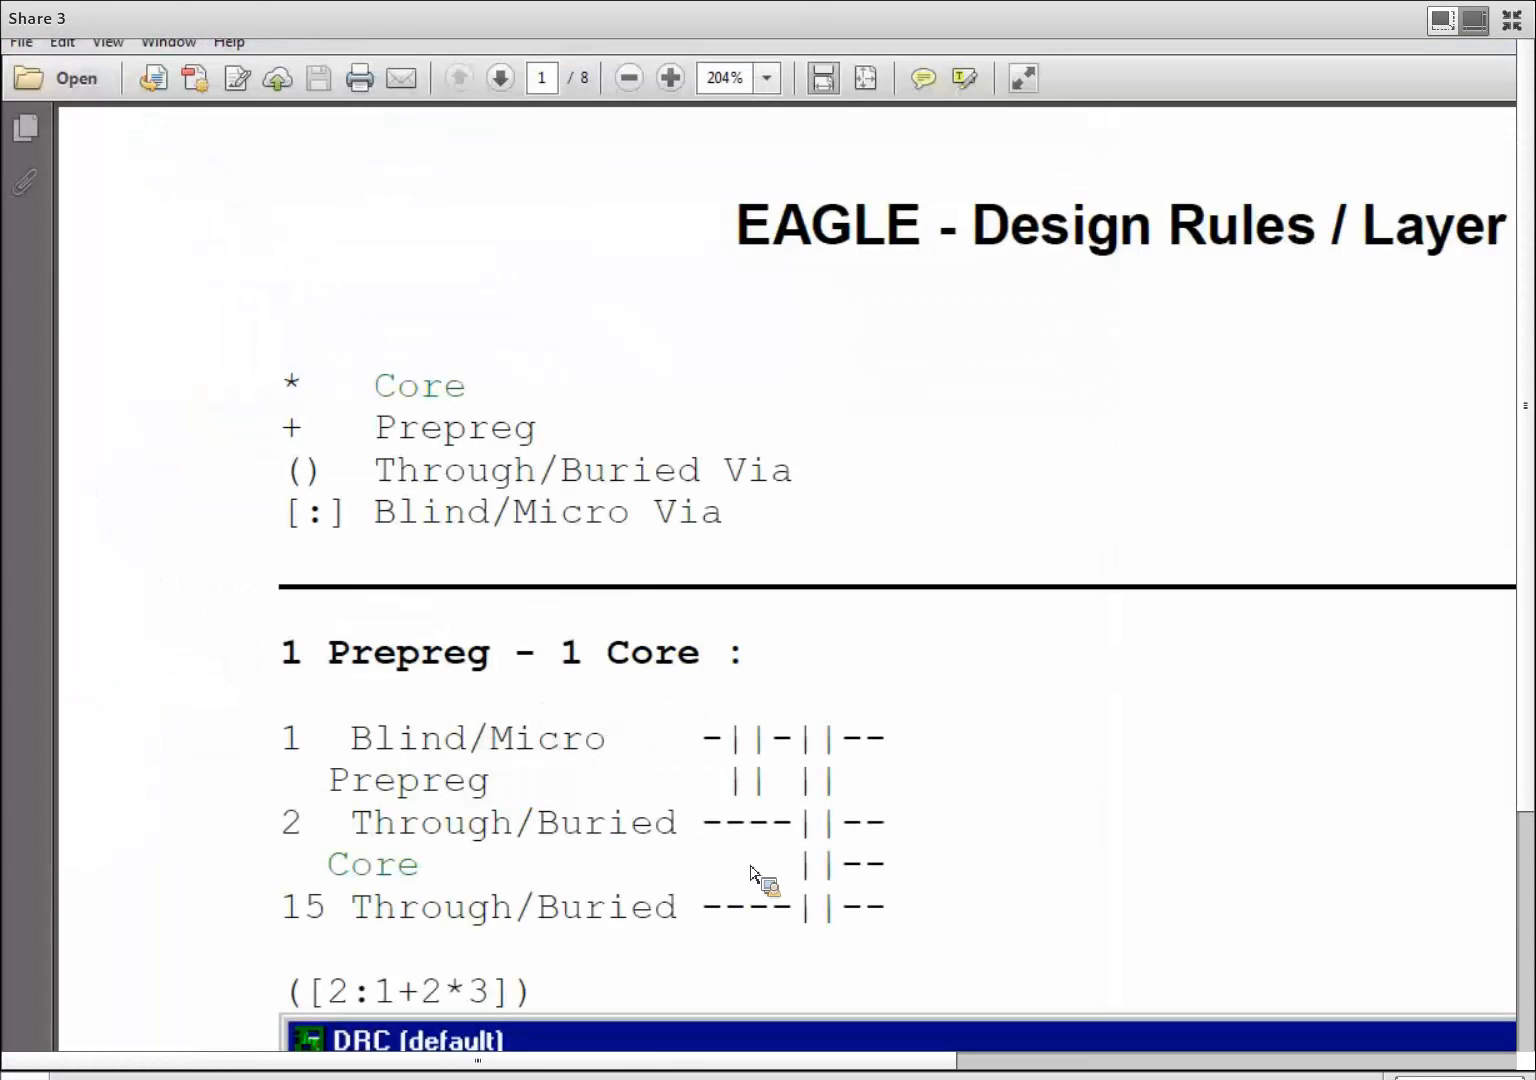
pyautogui.scroll(-10, 751, 870)
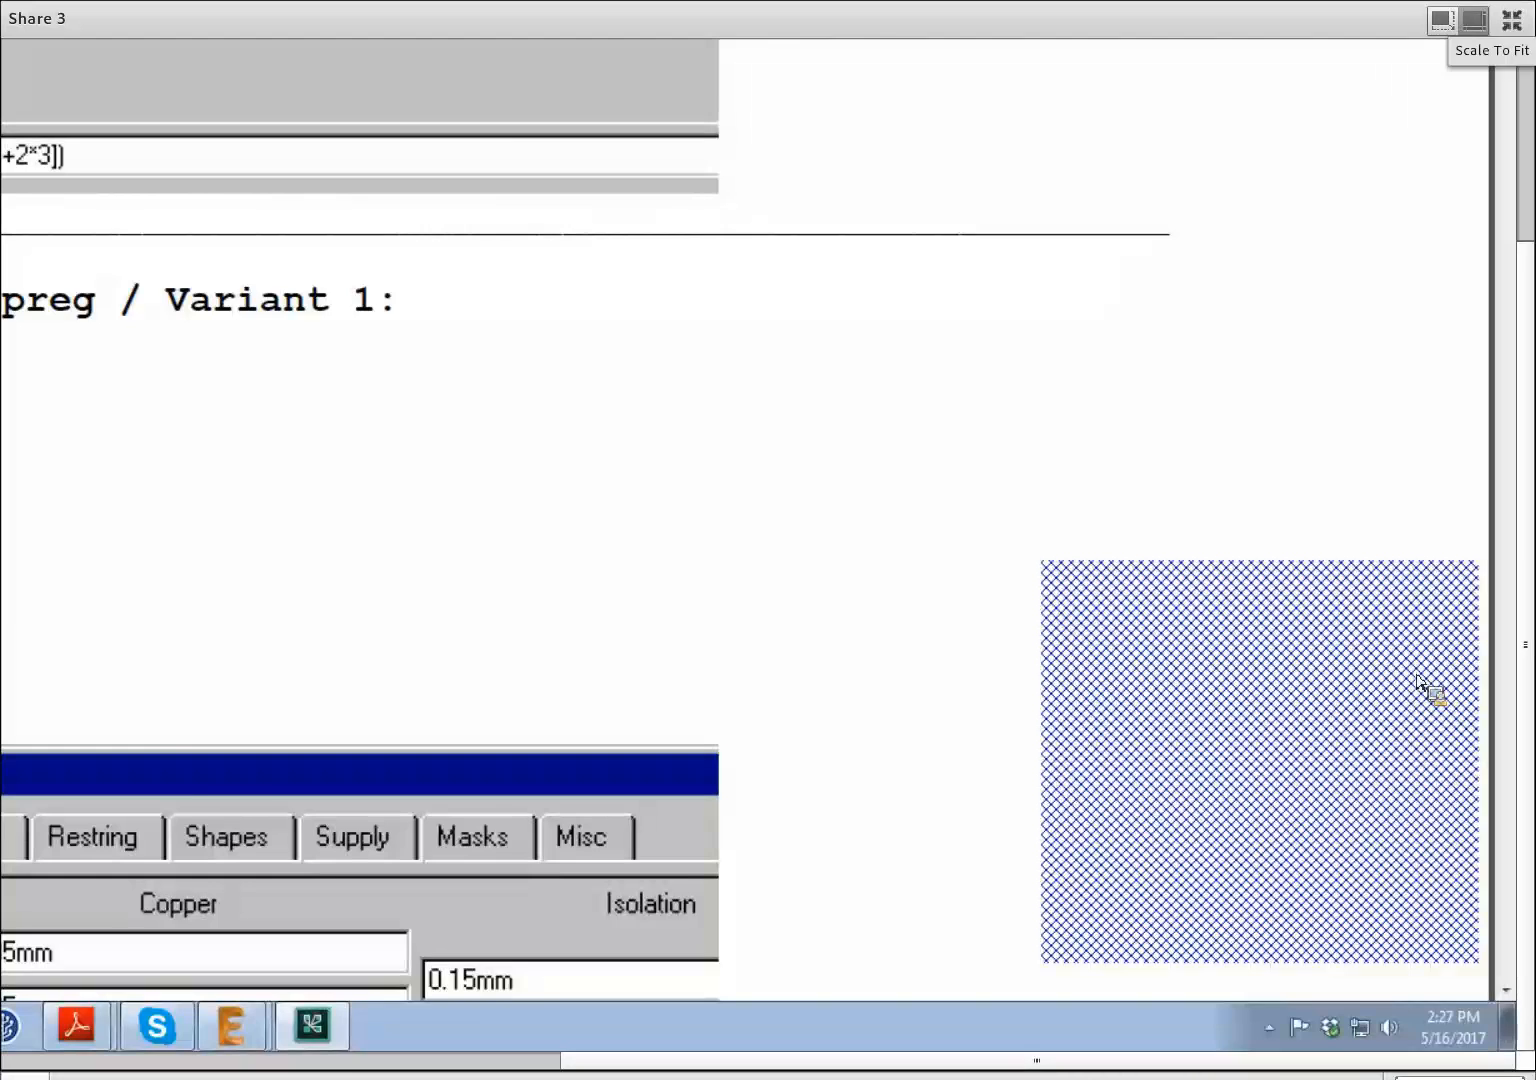
pyautogui.click(1474, 19)
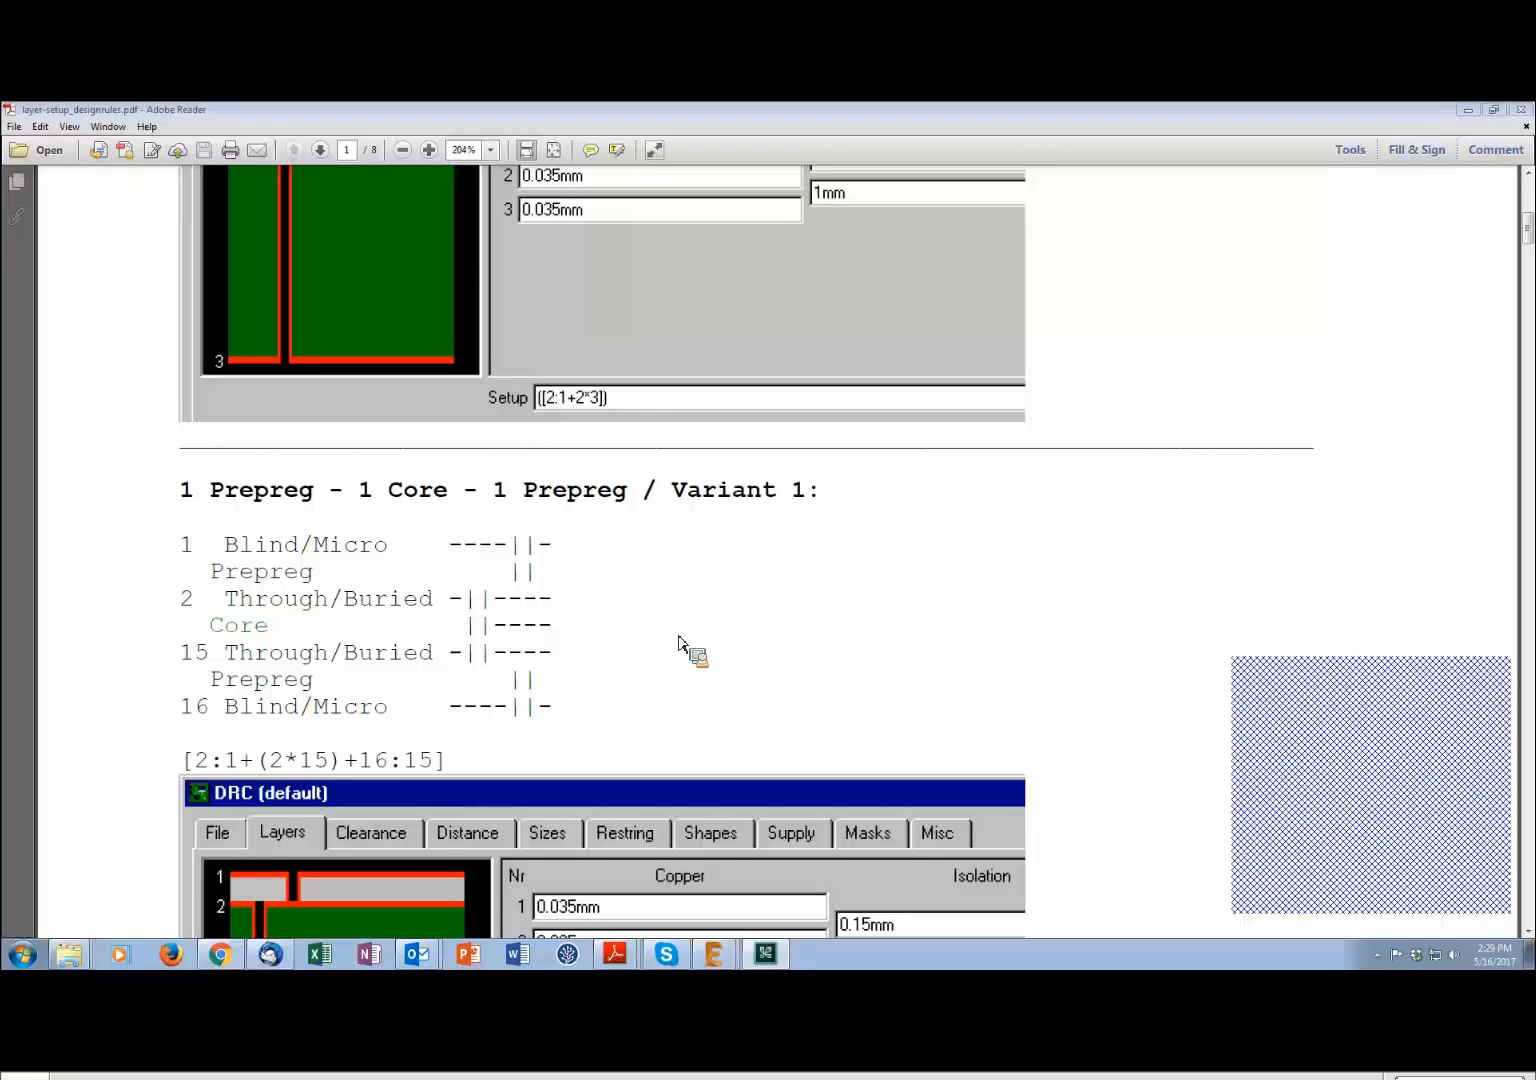
pyautogui.scroll(-5, 678, 640)
pyautogui.scroll(-11, 678, 640)
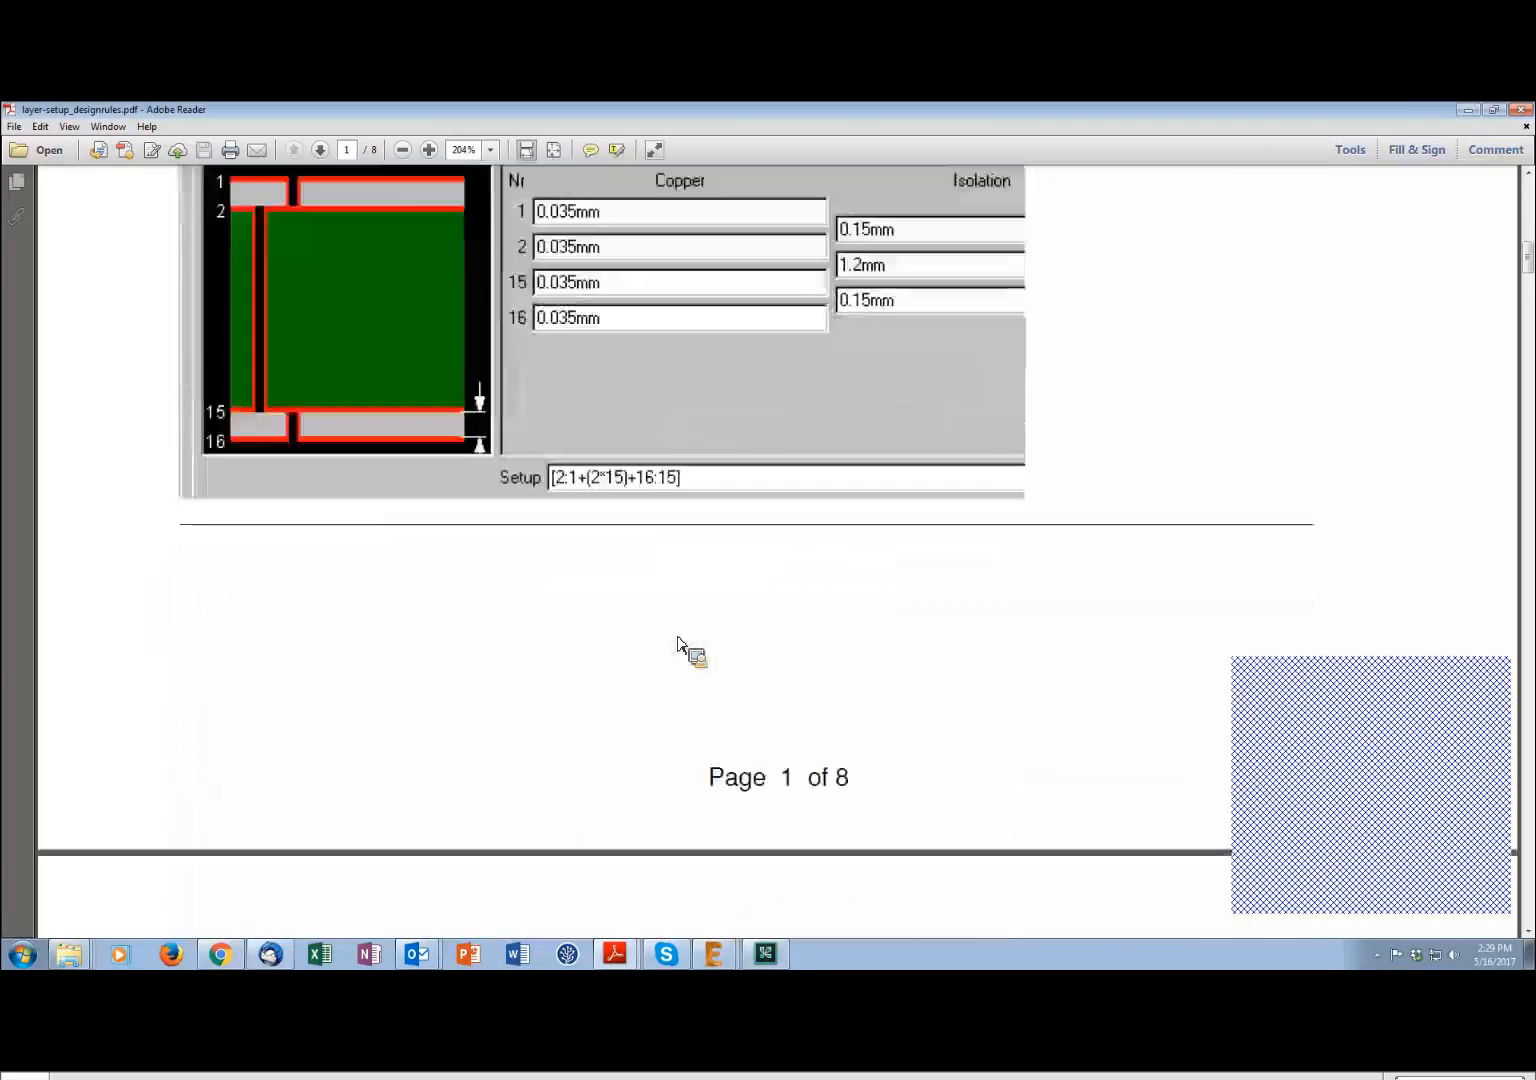
pyautogui.scroll(-14, 678, 640)
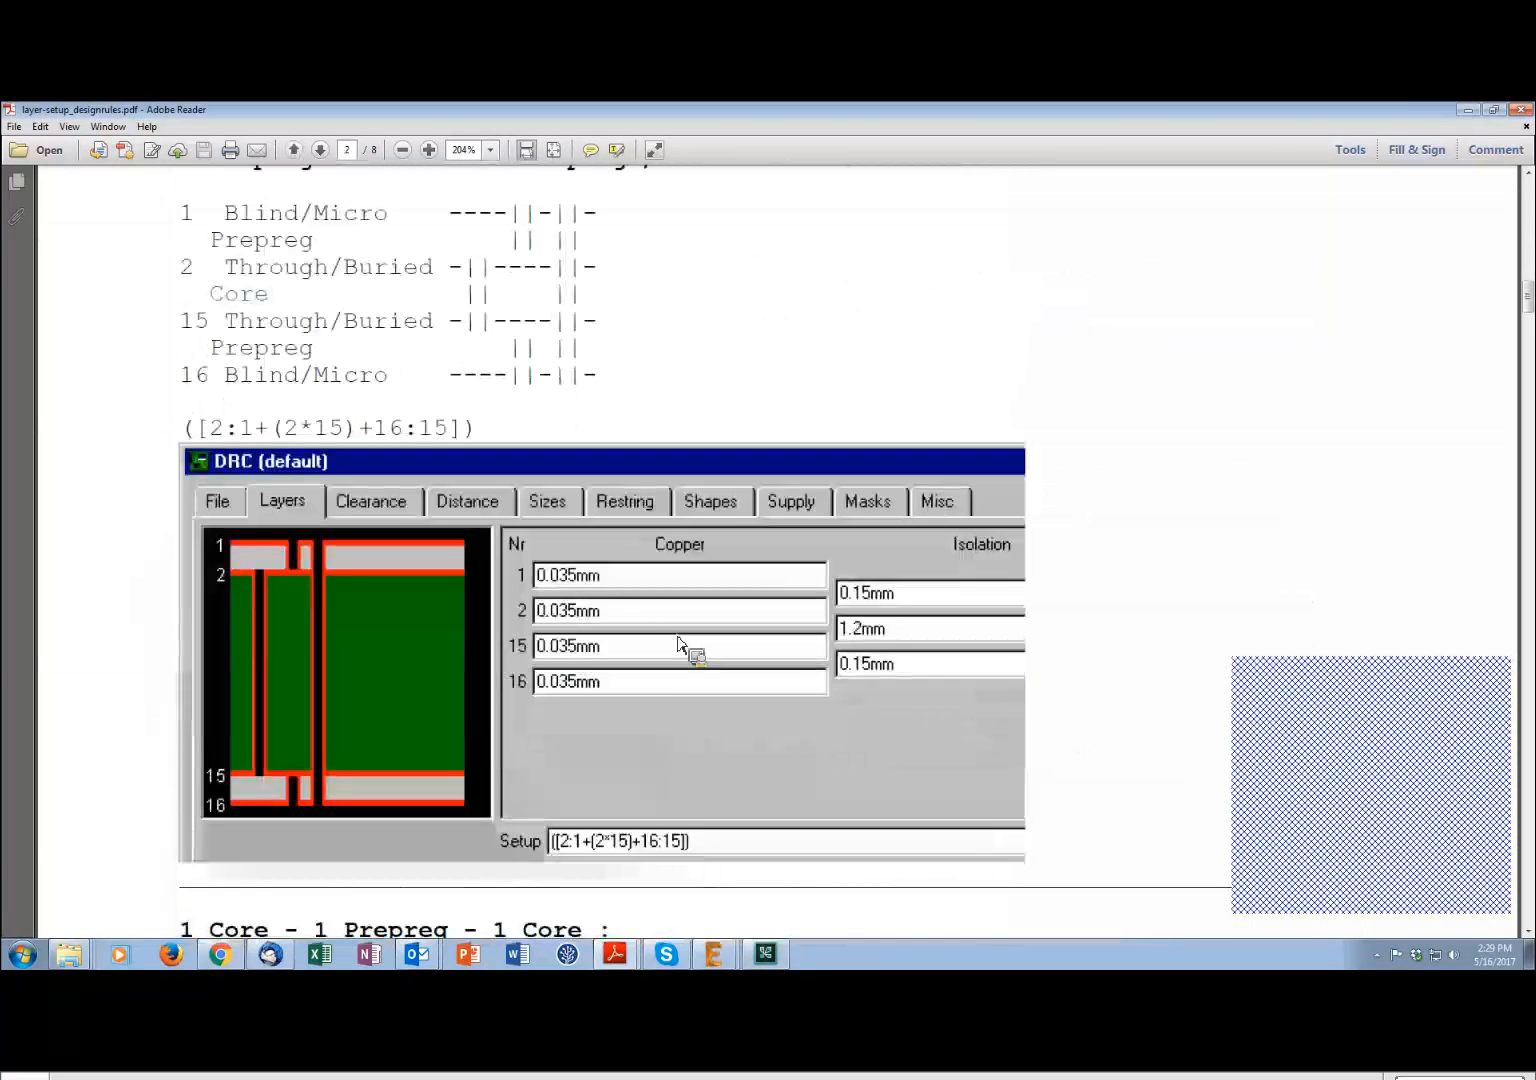
pyautogui.scroll(-13, 678, 640)
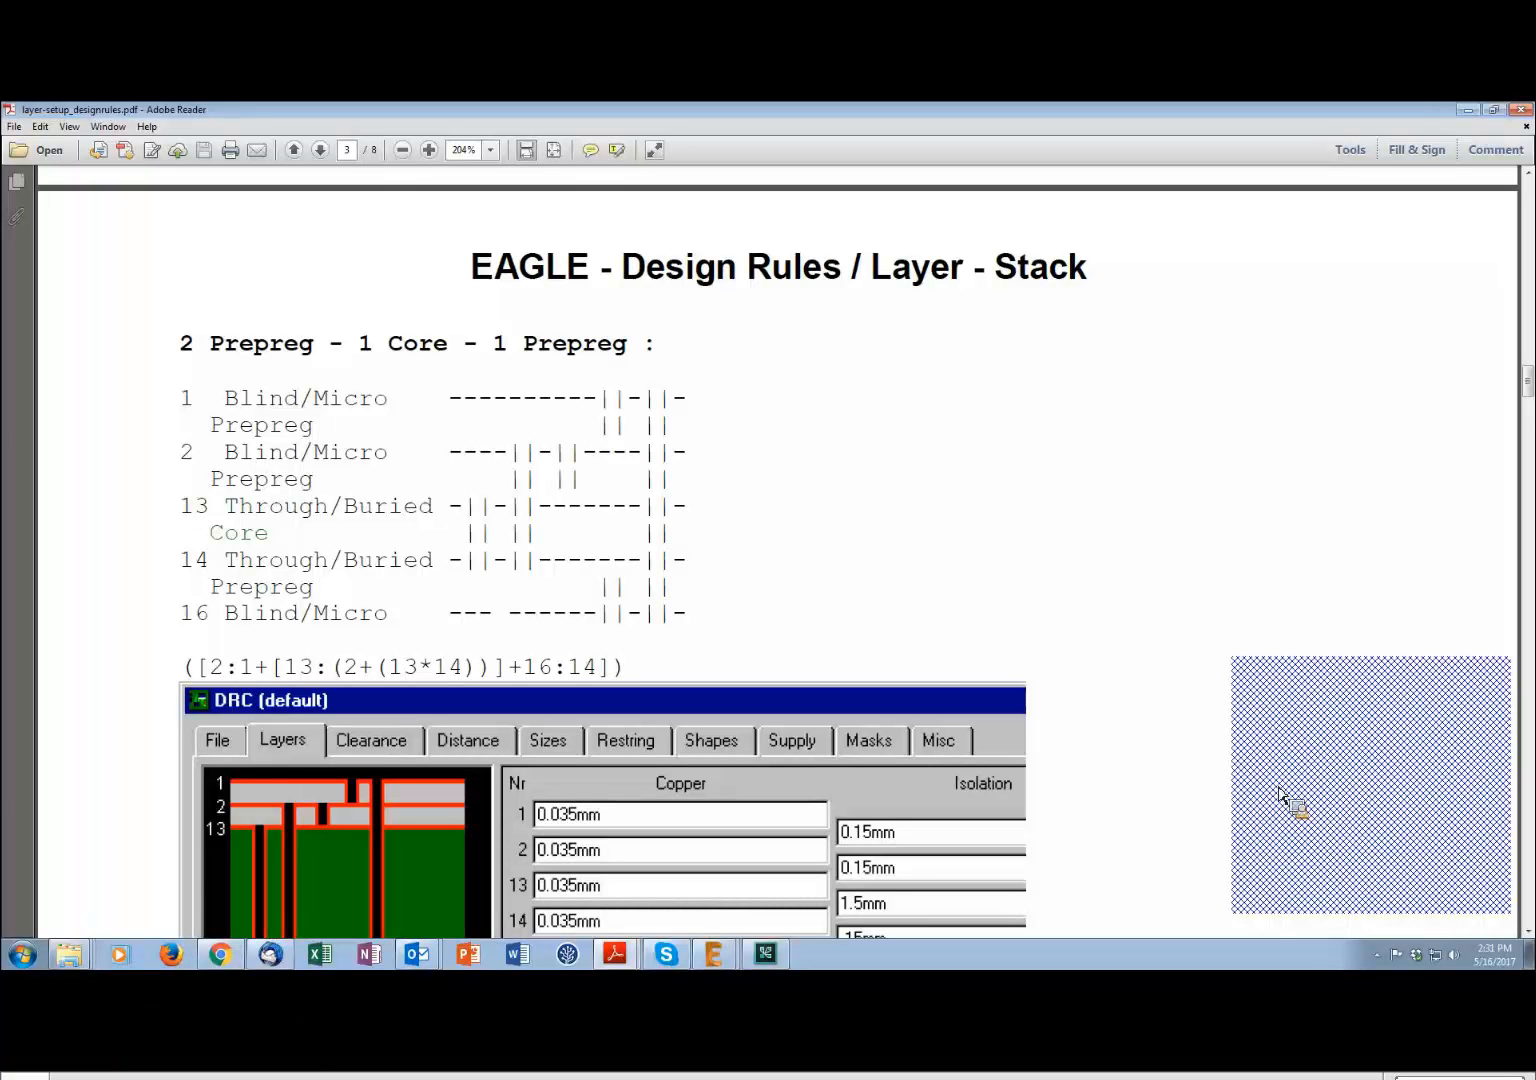
# Switch back to the bga_example board in EAGLE and examine the main and alternate grid sizes
pyautogui.moveTo(1280, 791)
pyautogui.mouseDown()
pyautogui.moveTo(1299, 769)
pyautogui.moveTo(1055, 868)
pyautogui.moveTo(651, 955)
pyautogui.moveTo(778, 968)
pyautogui.moveTo(712, 948)
pyautogui.moveTo(500, 575)
pyautogui.mouseUp()
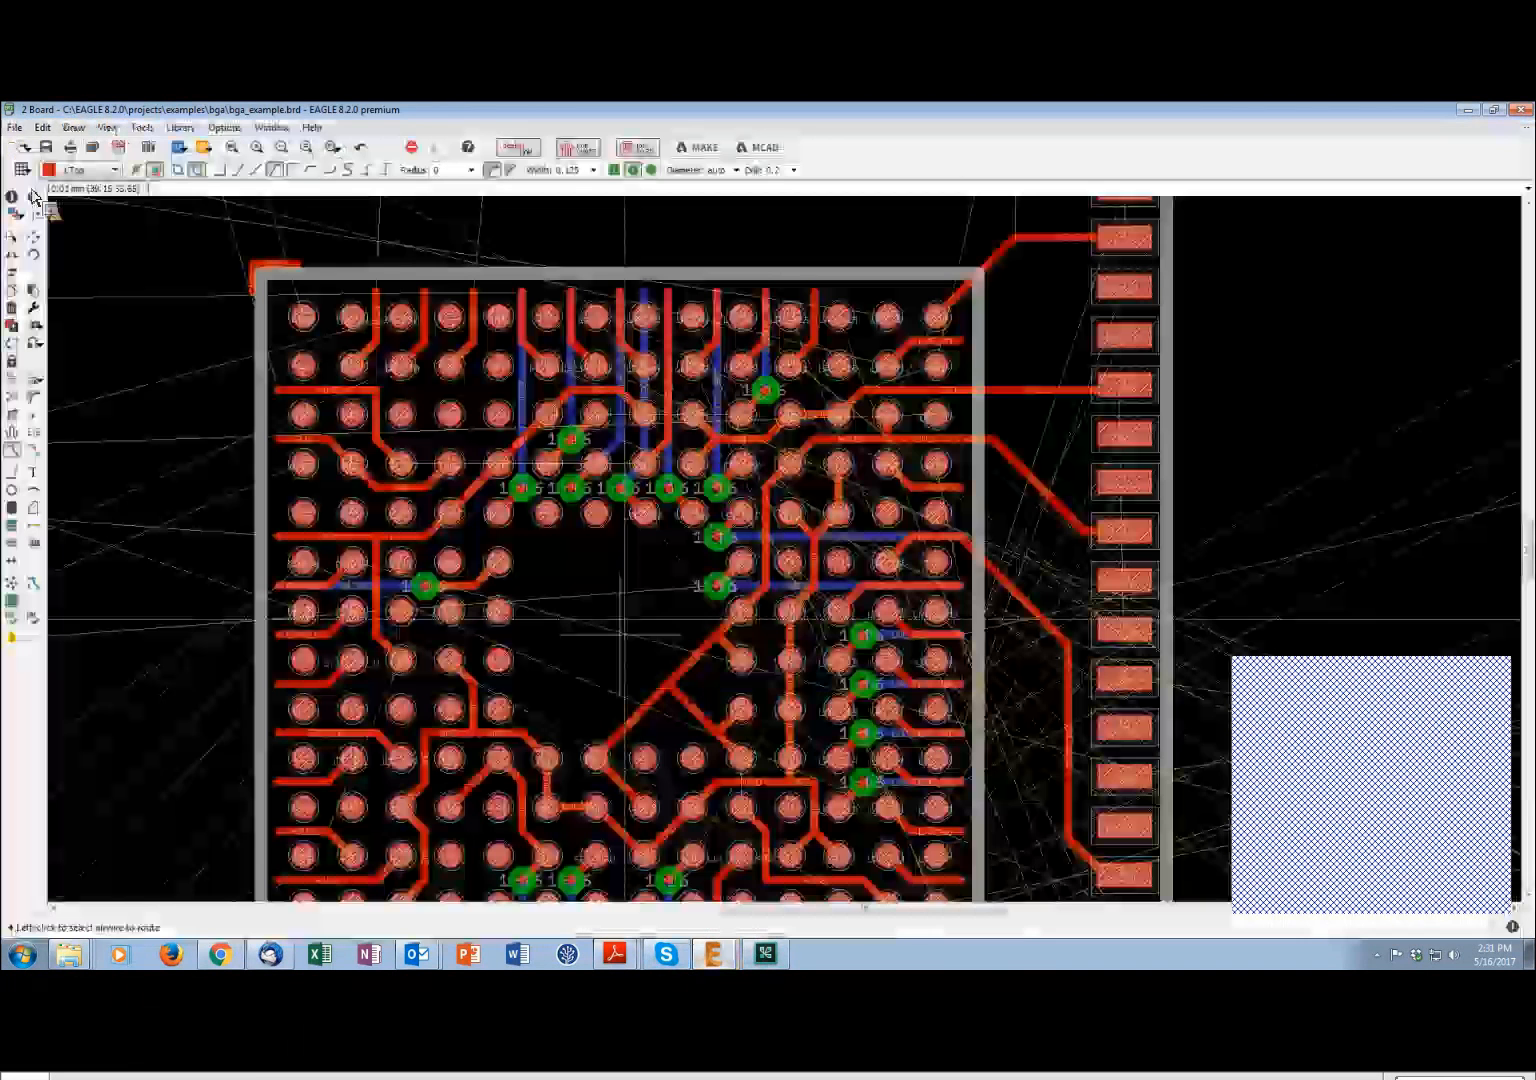
pyautogui.click(15, 168)
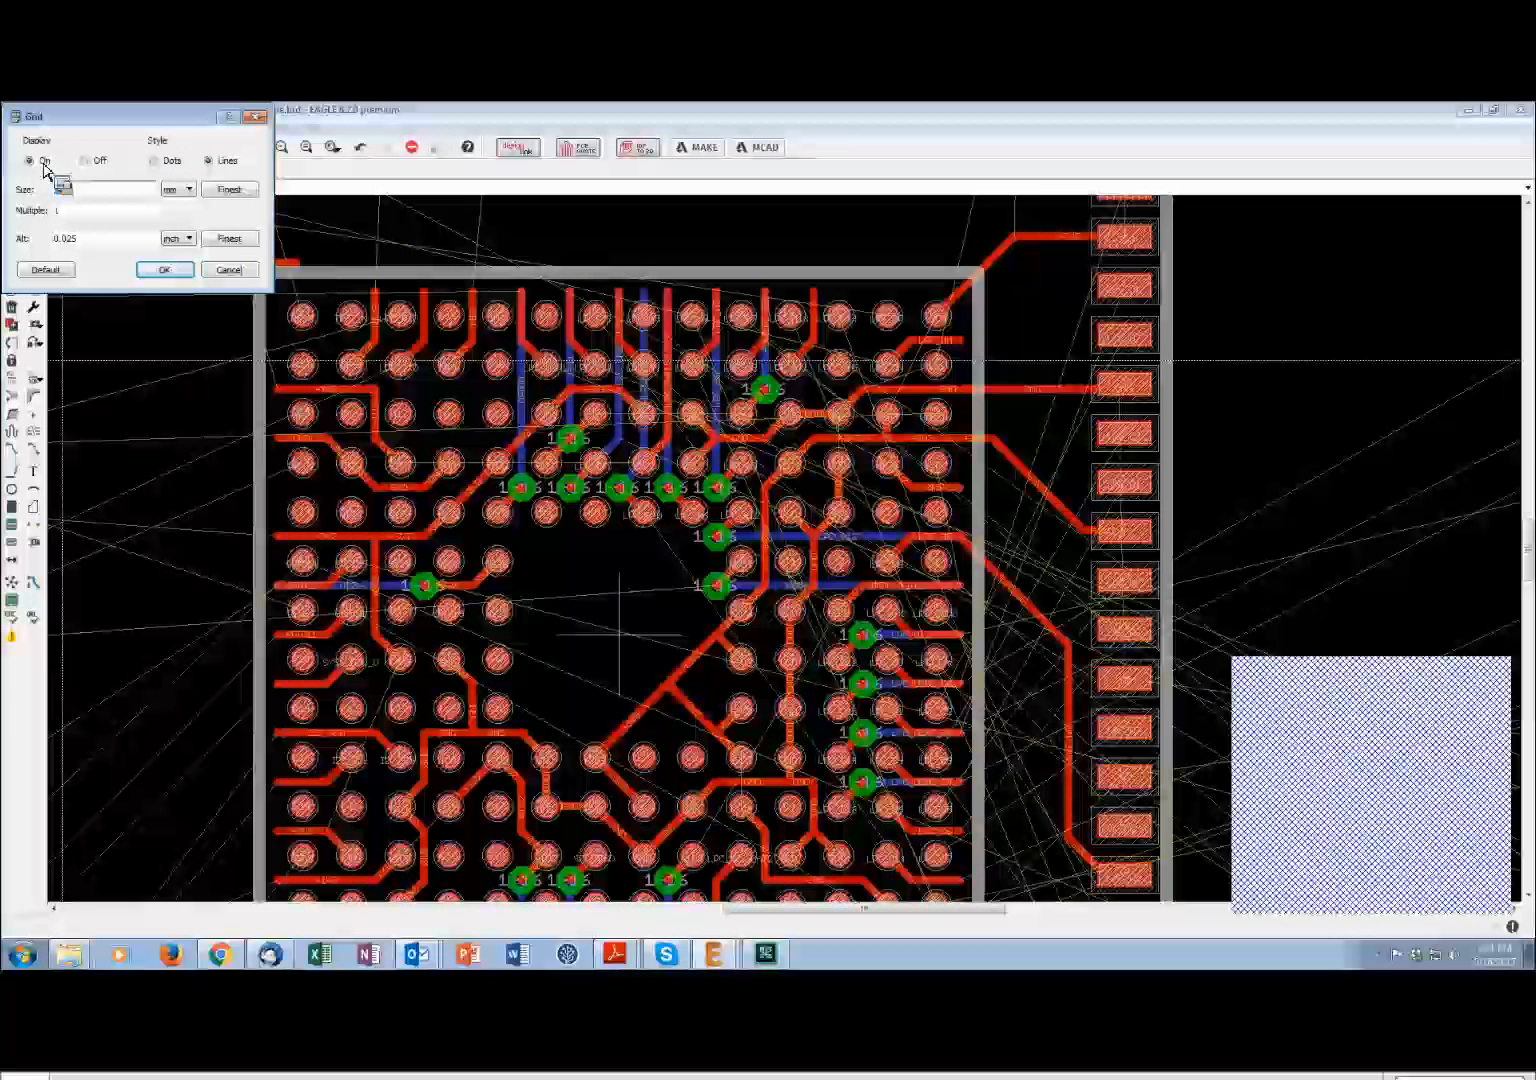
pyautogui.click(107, 195)
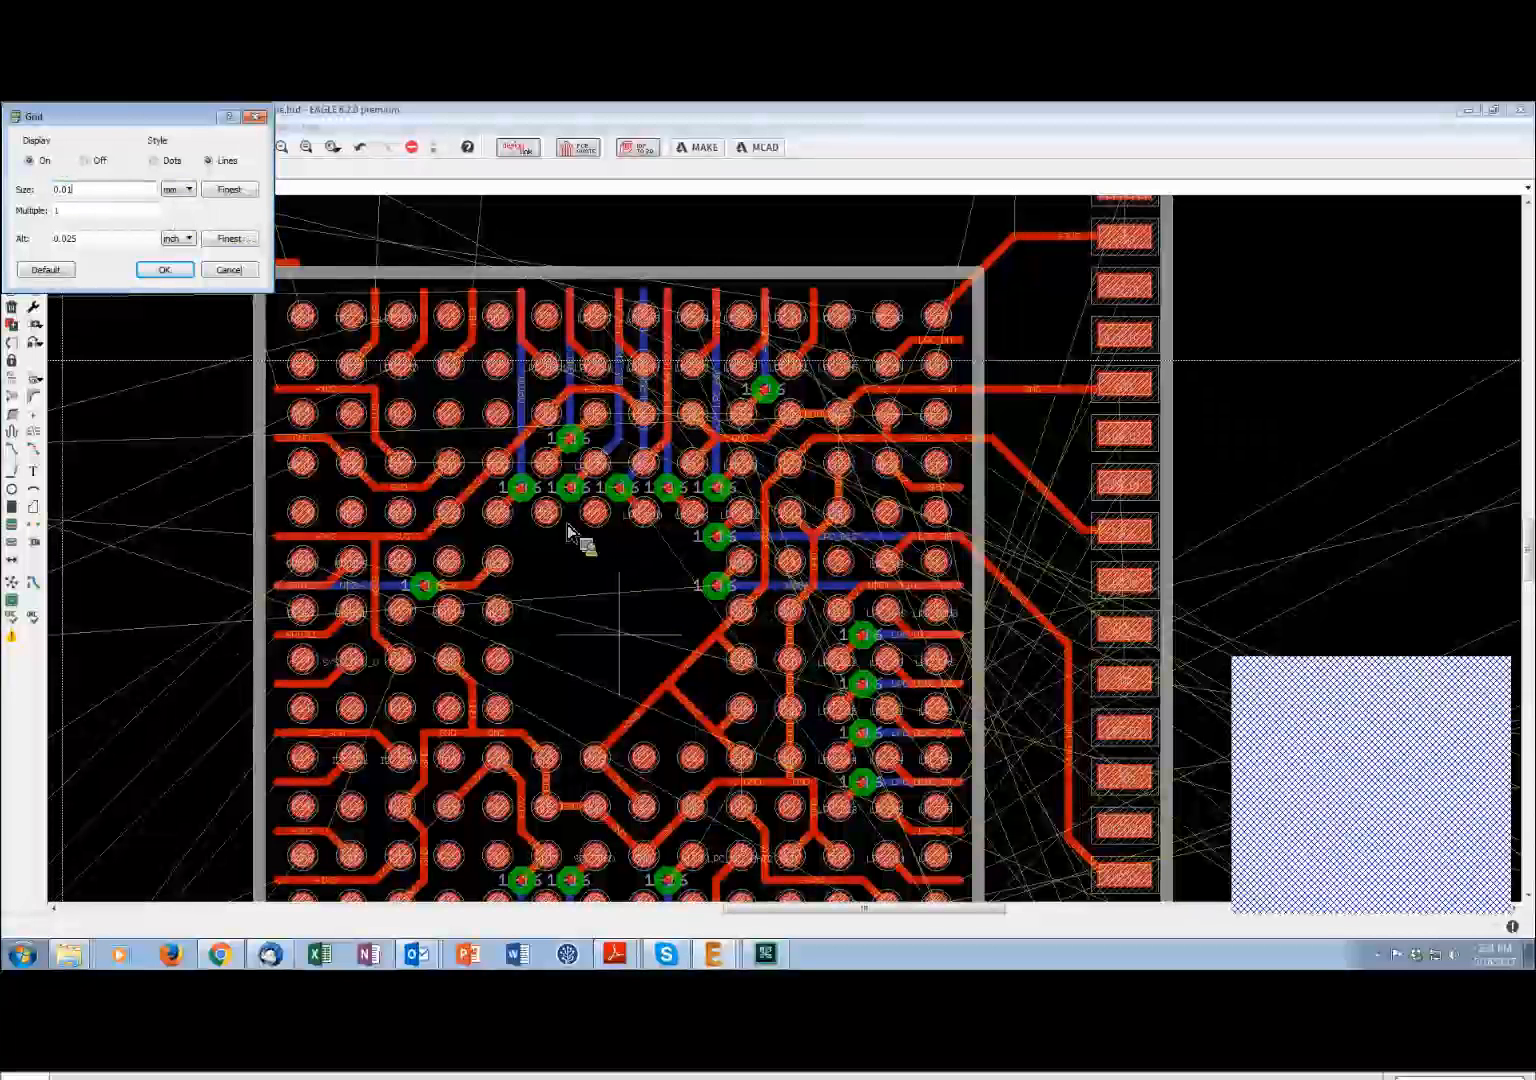
pyautogui.click(103, 243)
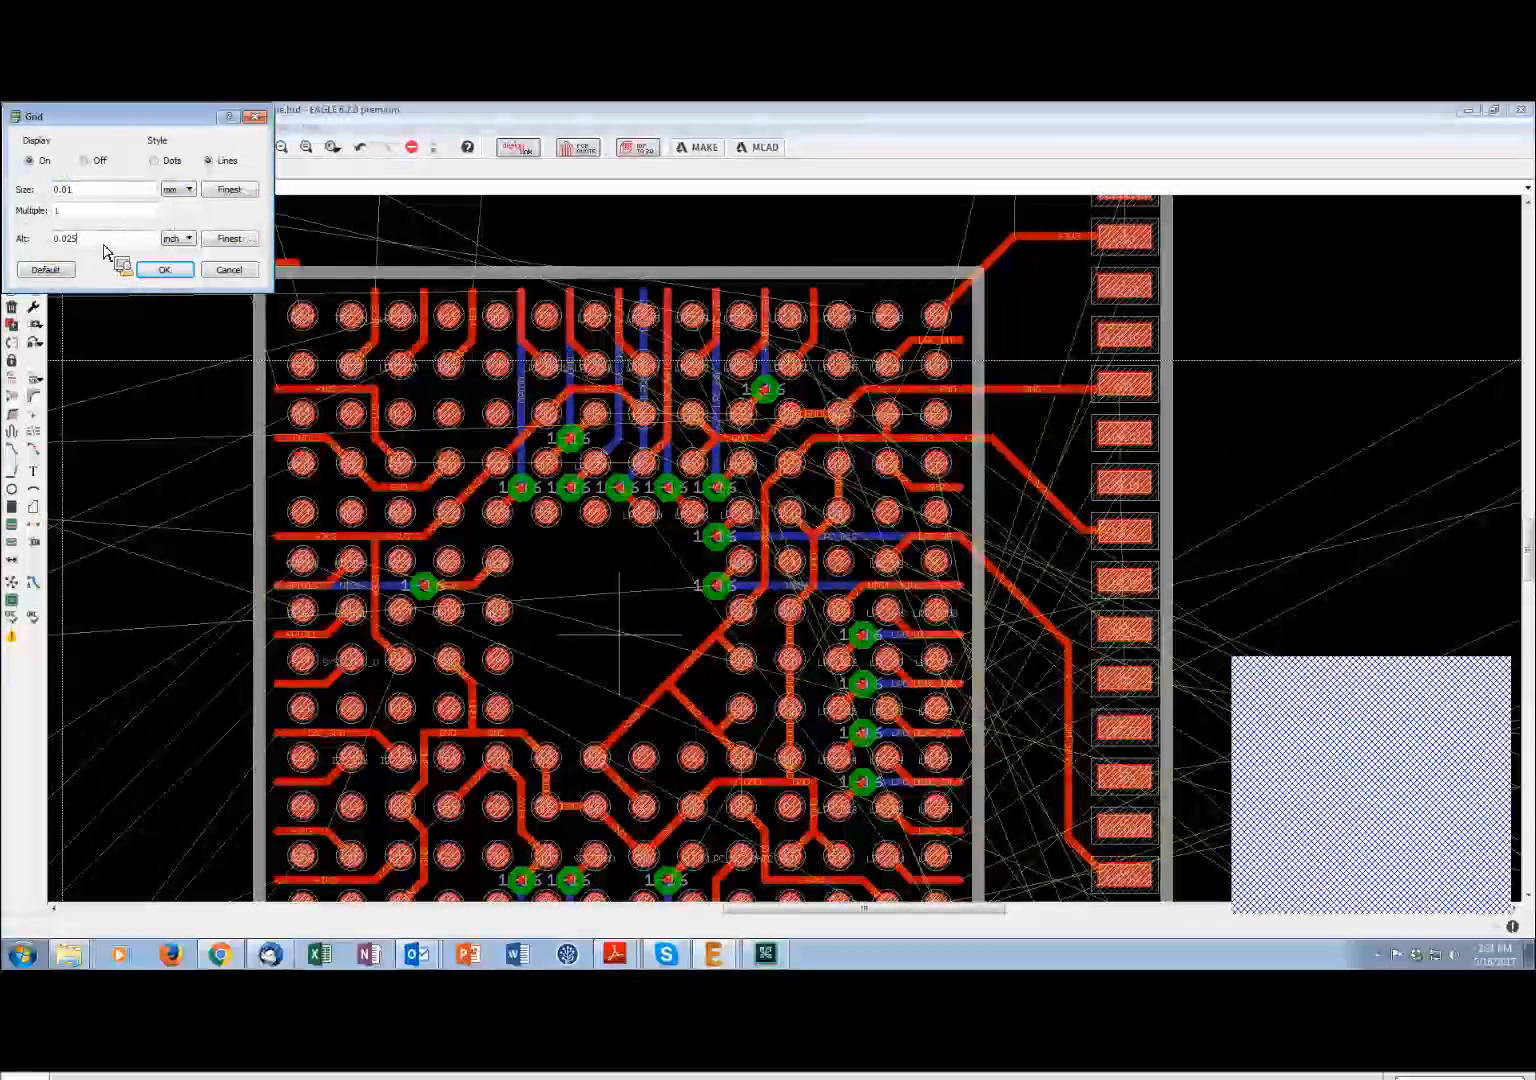
pyautogui.moveTo(103, 244); pyautogui.dragTo(44, 240)
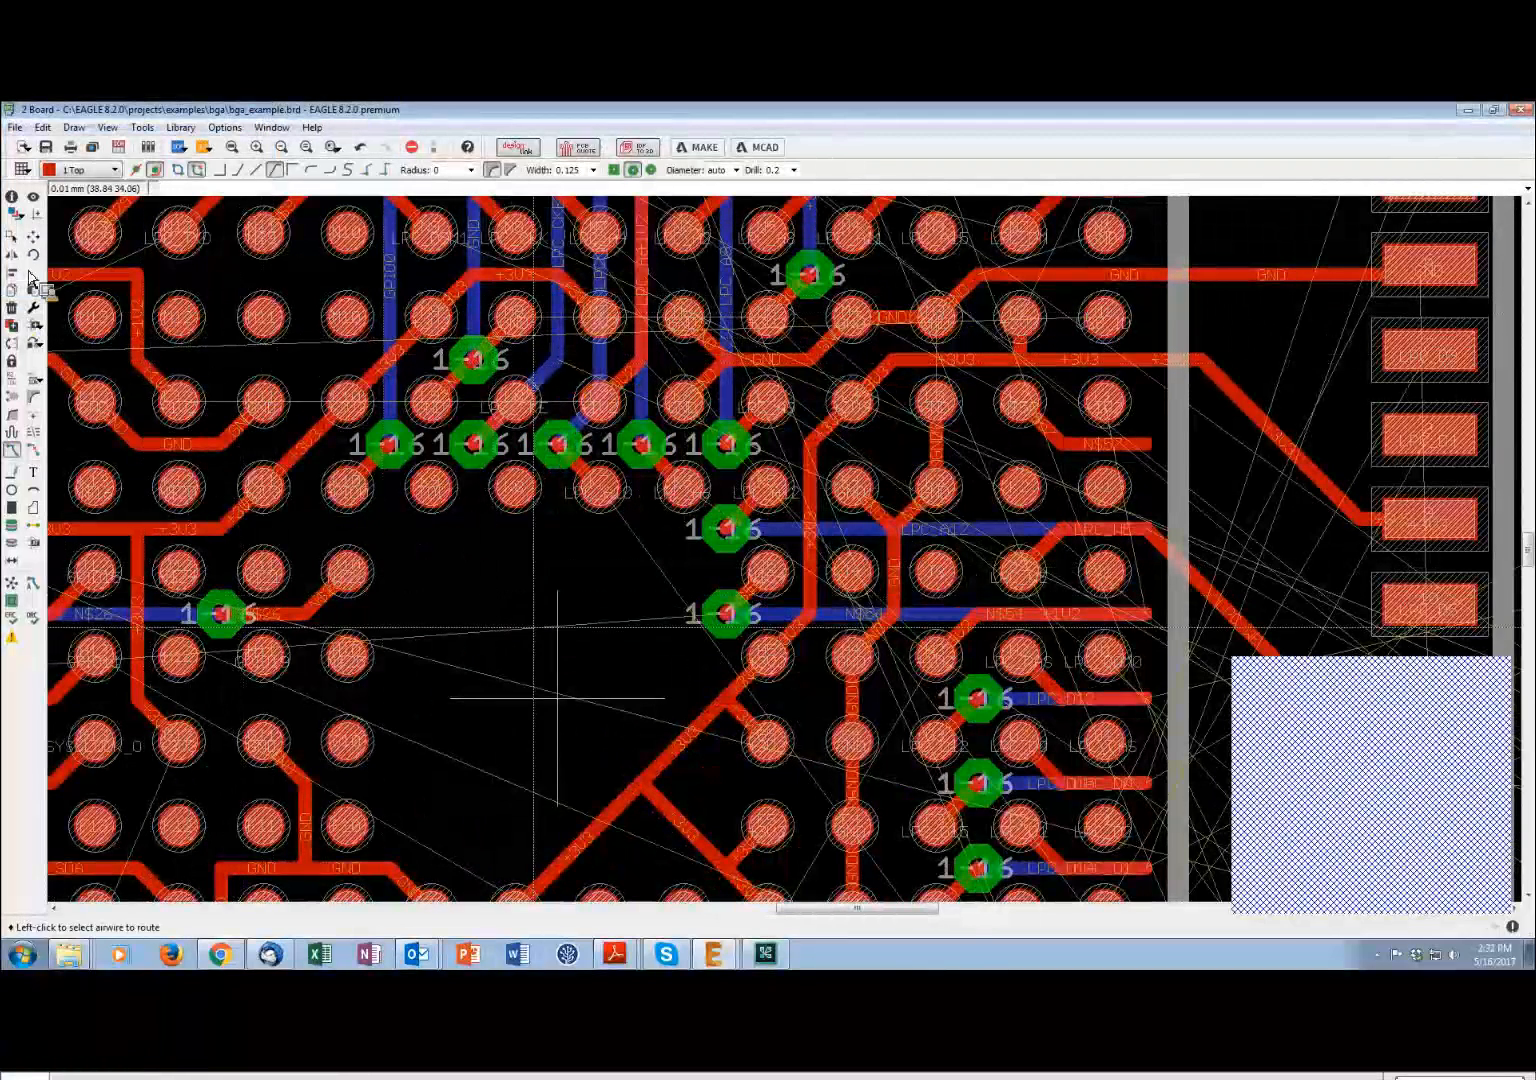
# Set the board's grid size to 0.8 mm
pyautogui.click(21, 169)
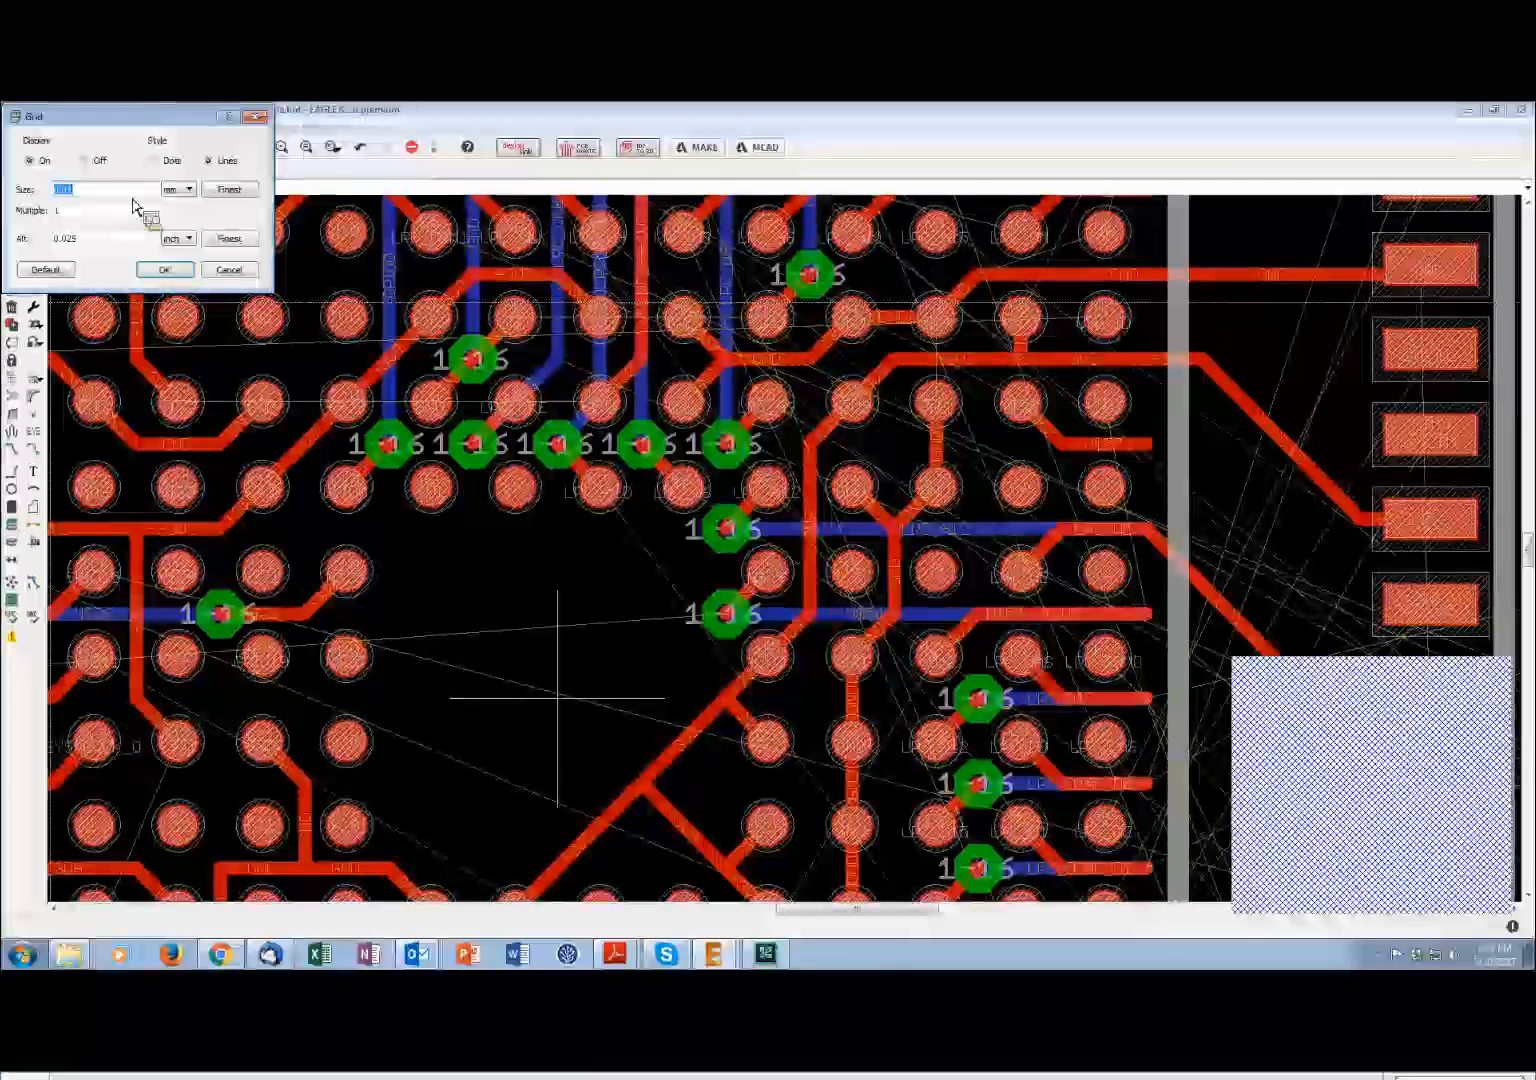
pyautogui.press('BackSpace')
pyautogui.press('BackSpace')
pyautogui.write('8')
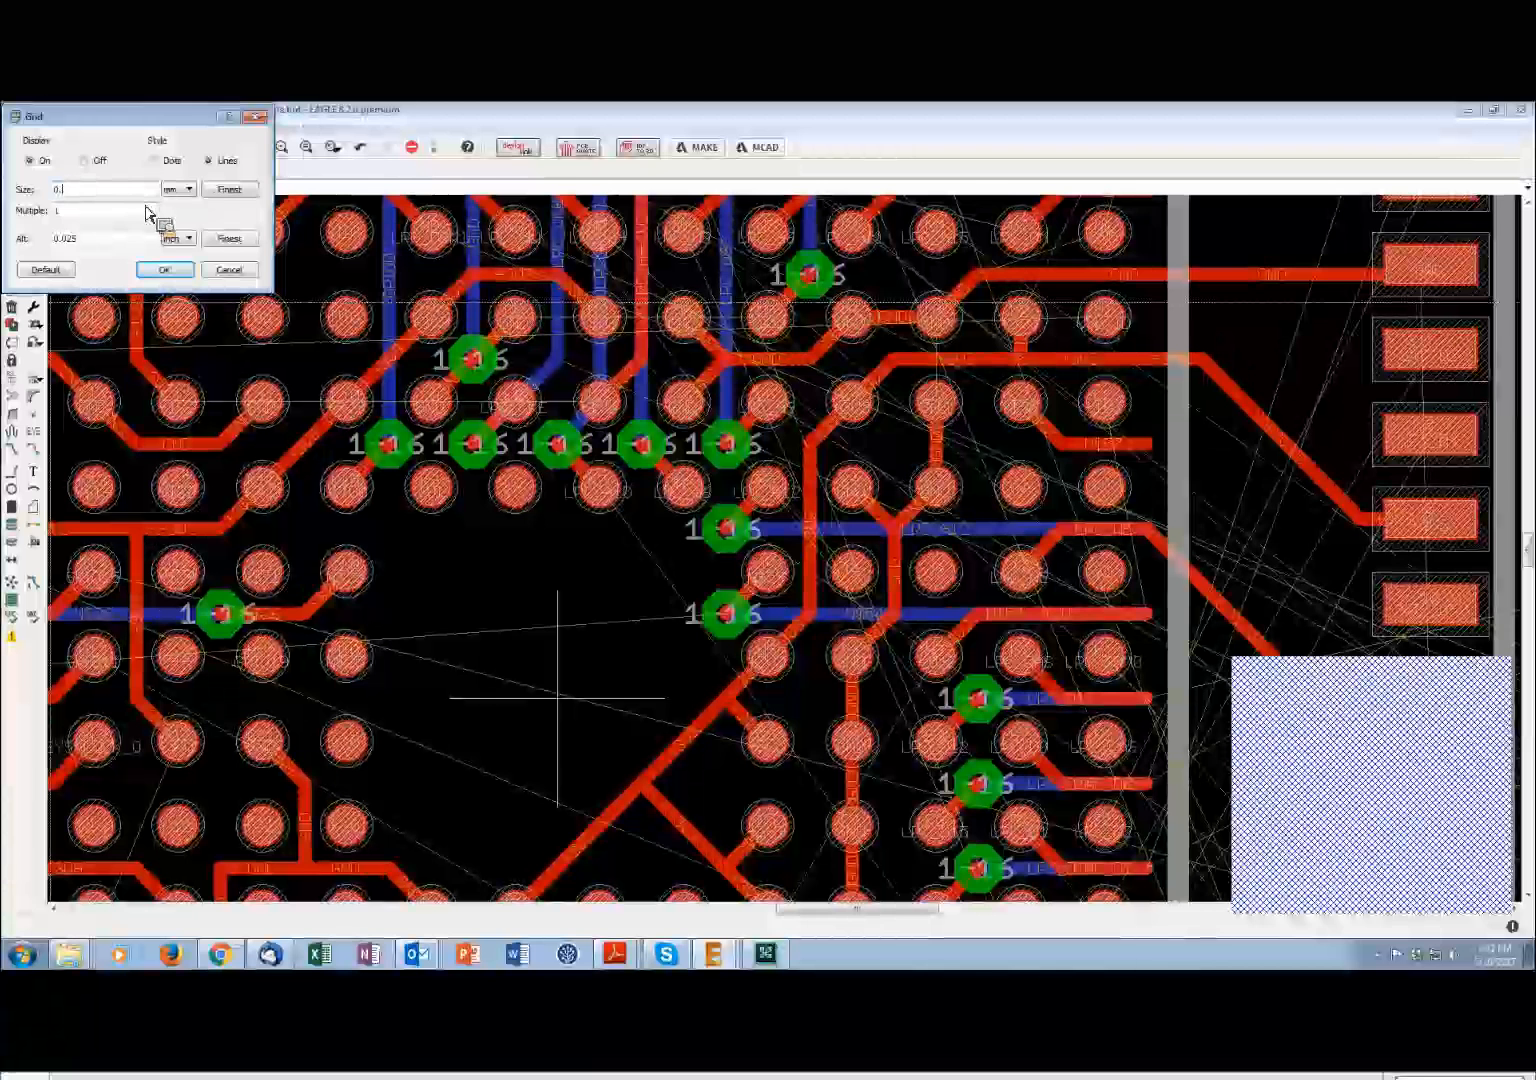
pyautogui.click(165, 270)
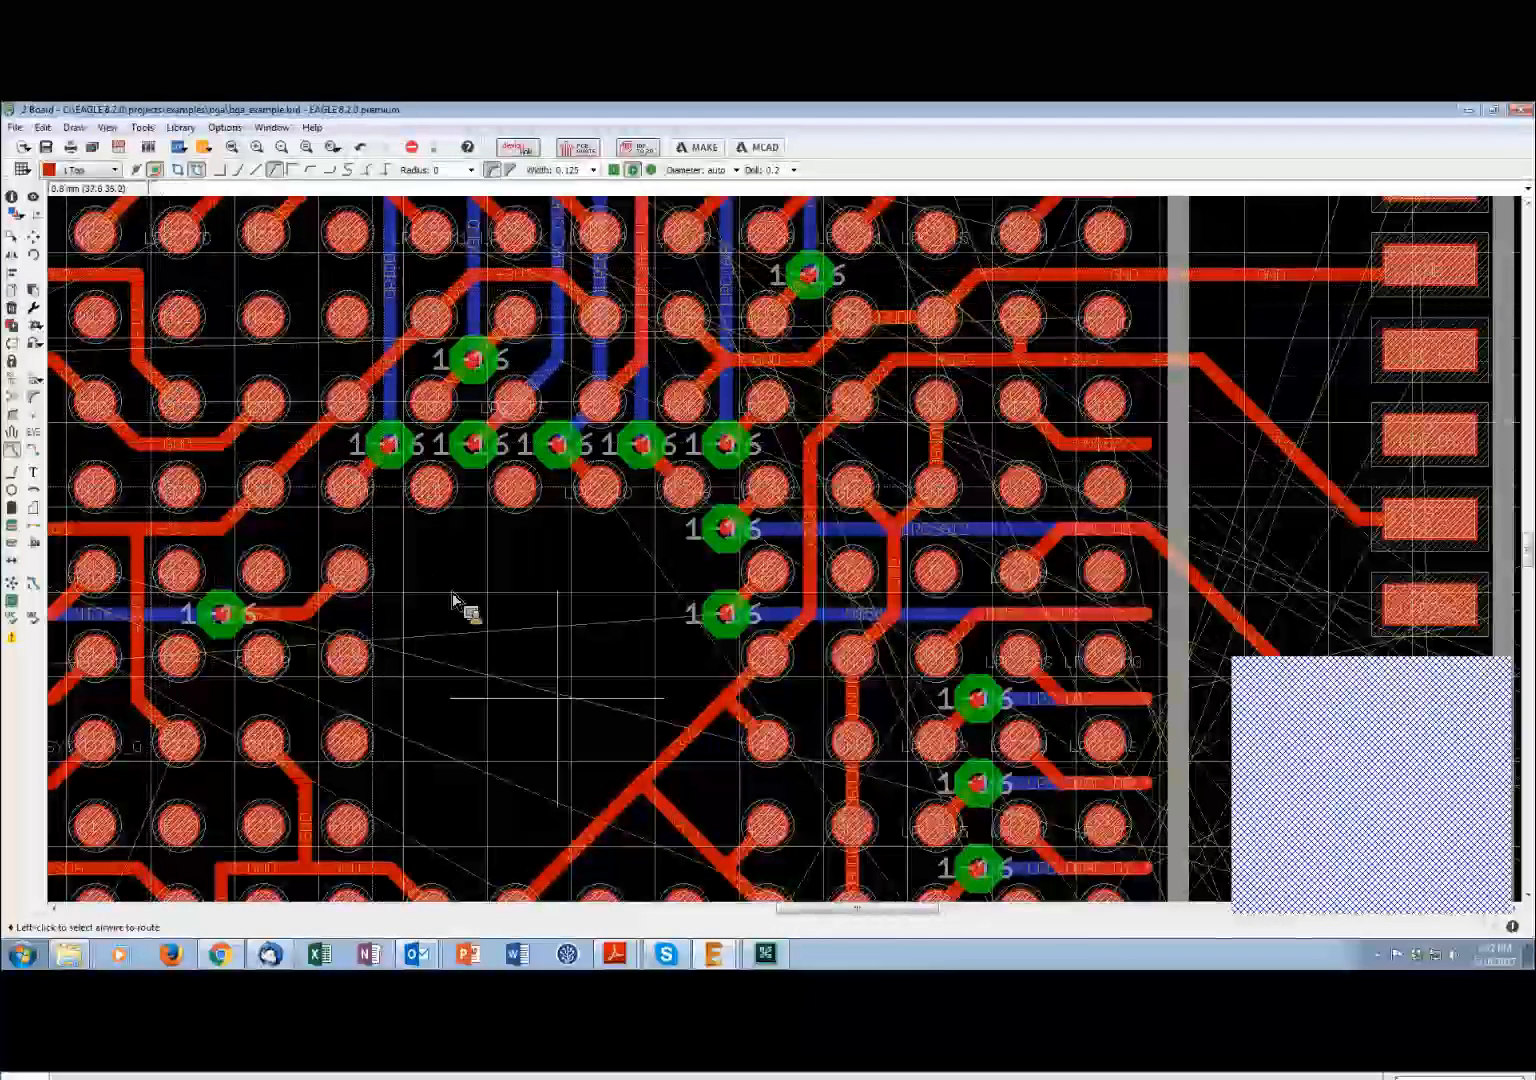
pyautogui.scroll(-3, 270, 513)
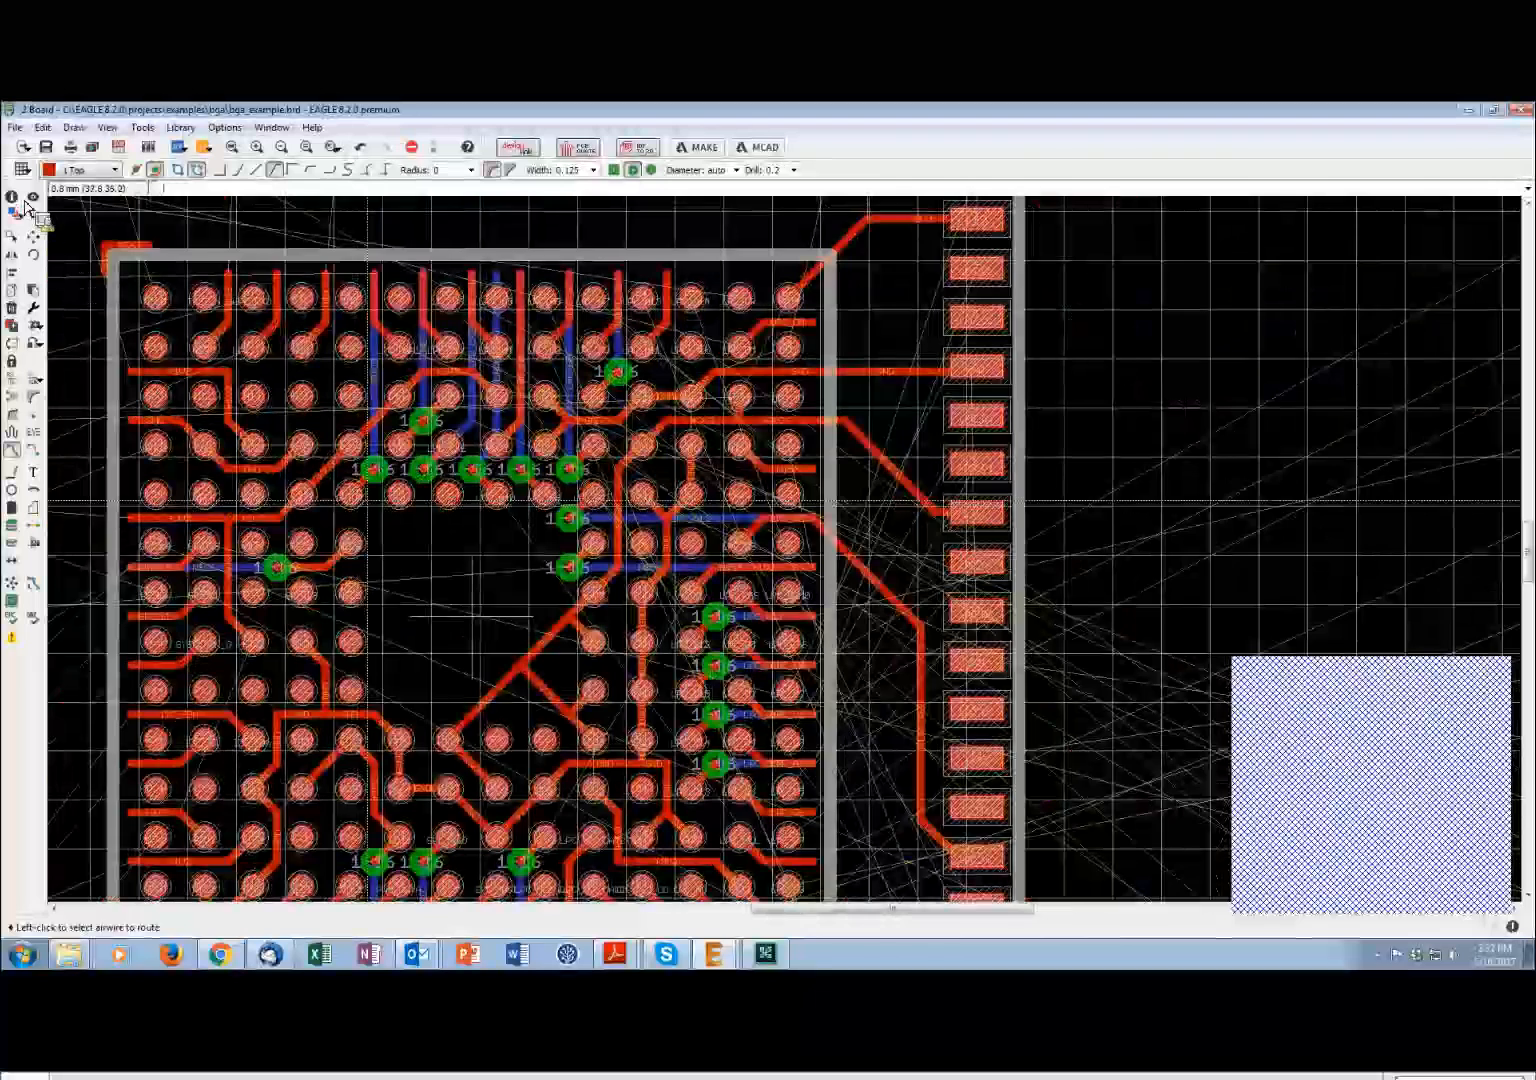
pyautogui.scroll(-1, 110, 280)
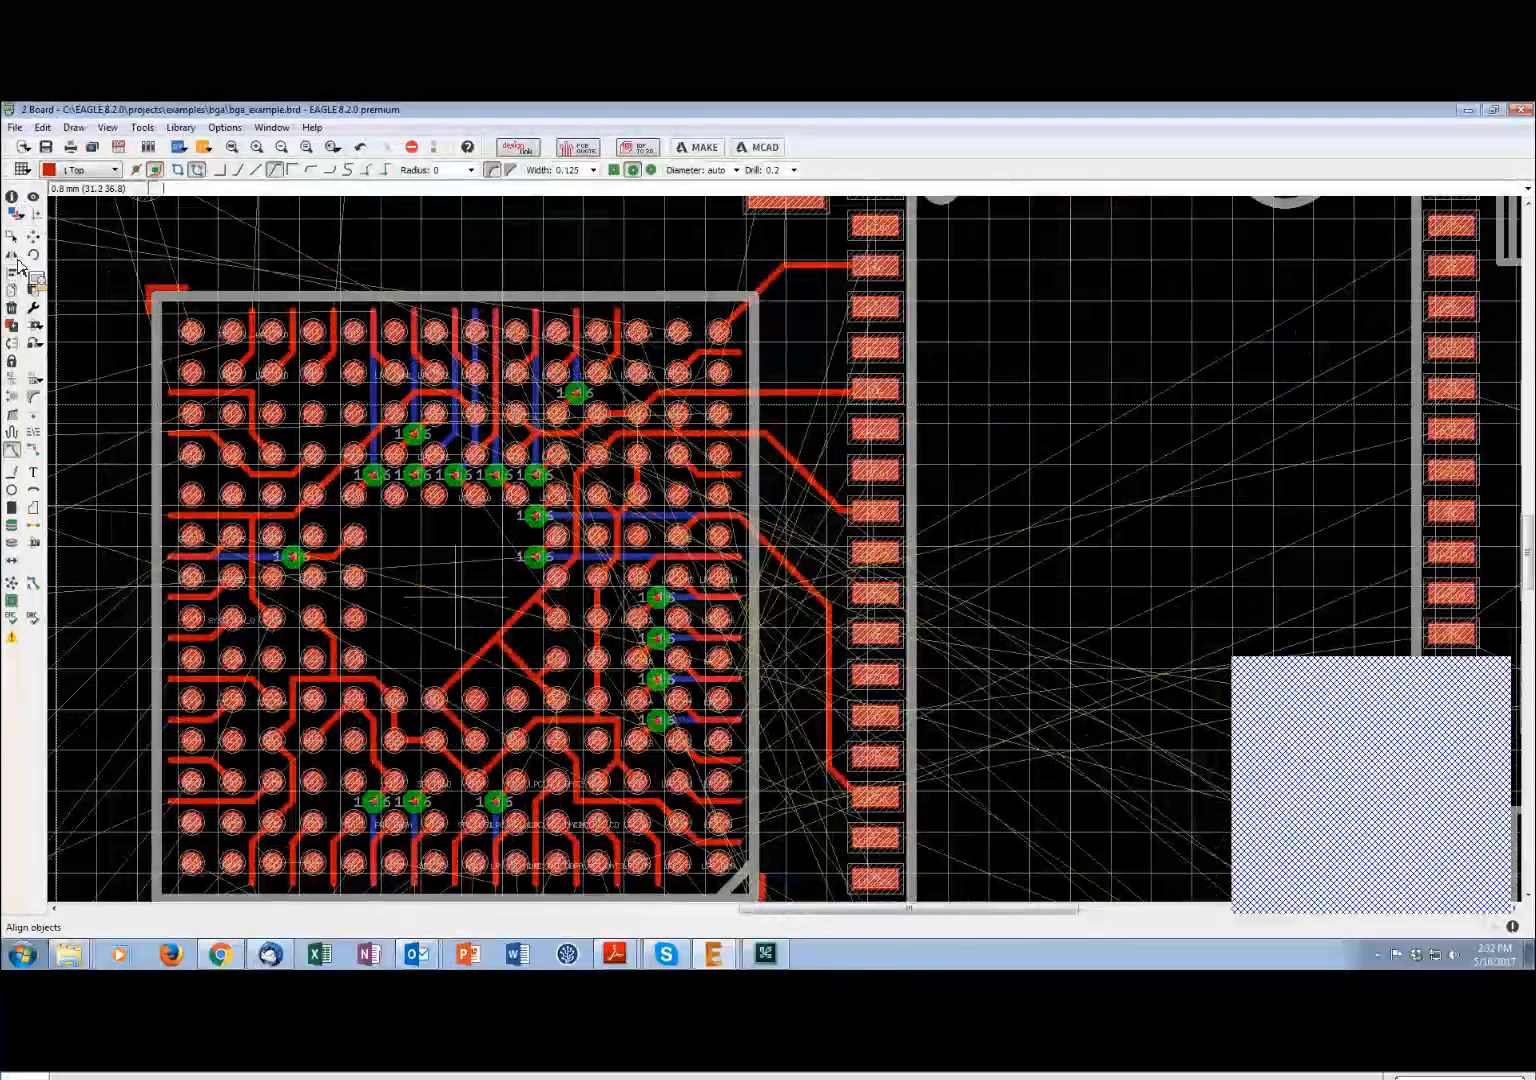
# Undo the manual routes and the autorouted BGA traces, and select the BGA component
pyautogui.click(12, 197)
pyautogui.hotkey('ctrl', 'g')
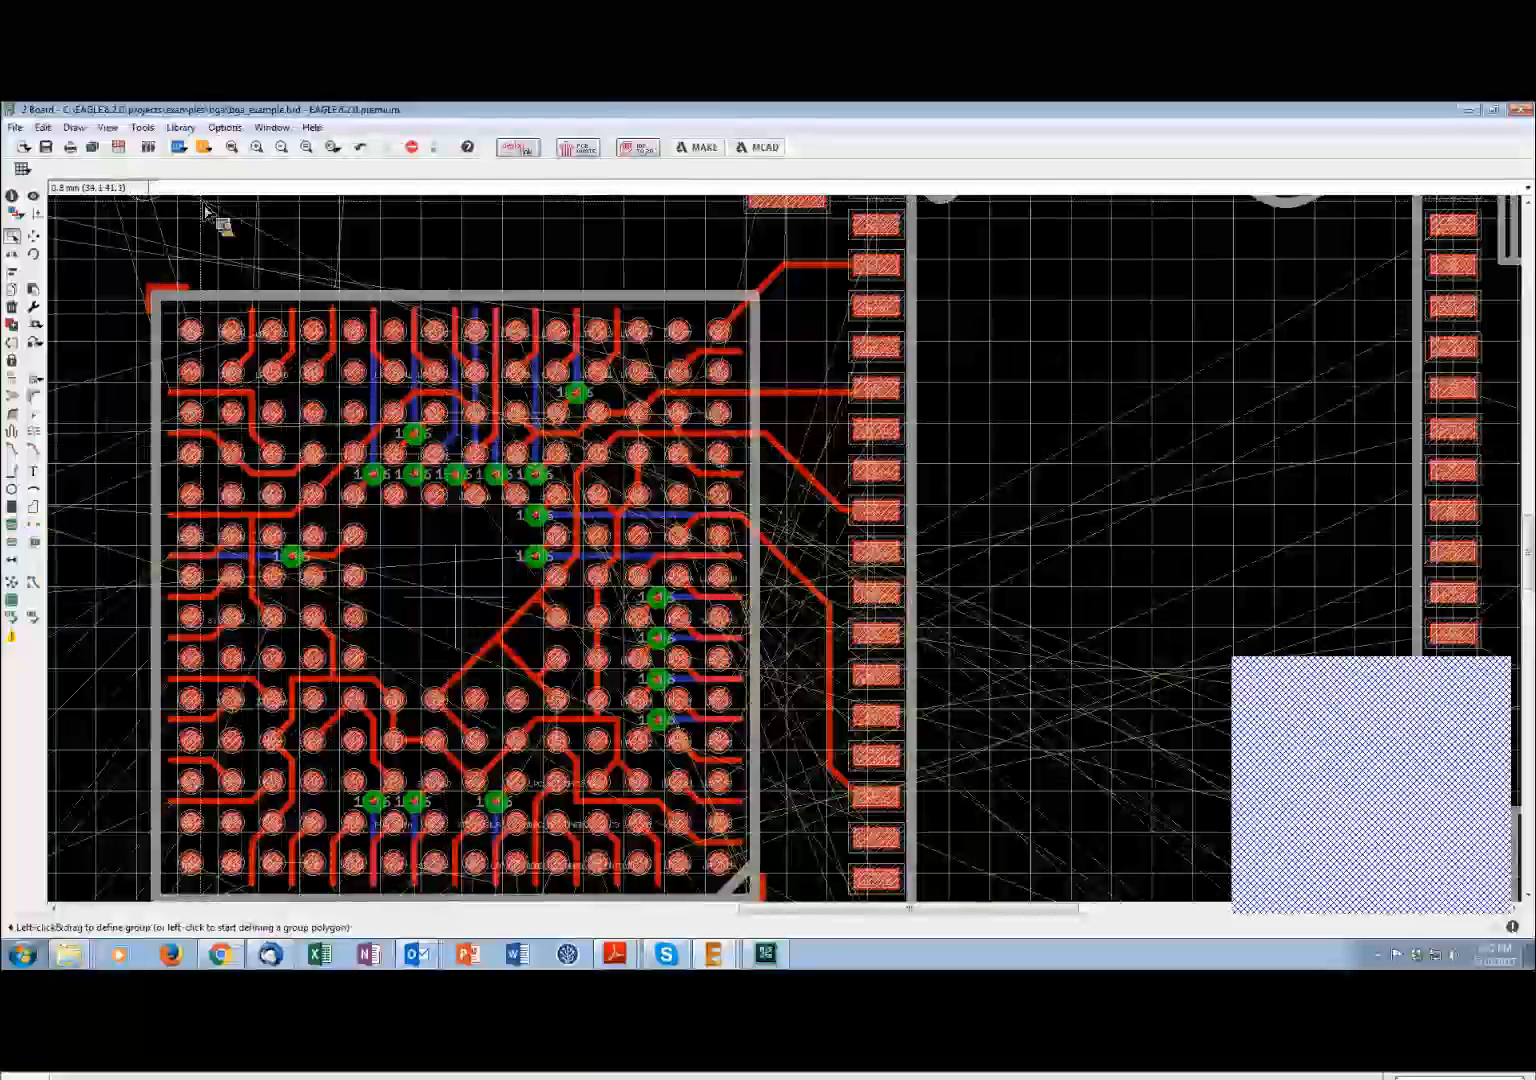
pyautogui.hotkey('ctrl', 'z')
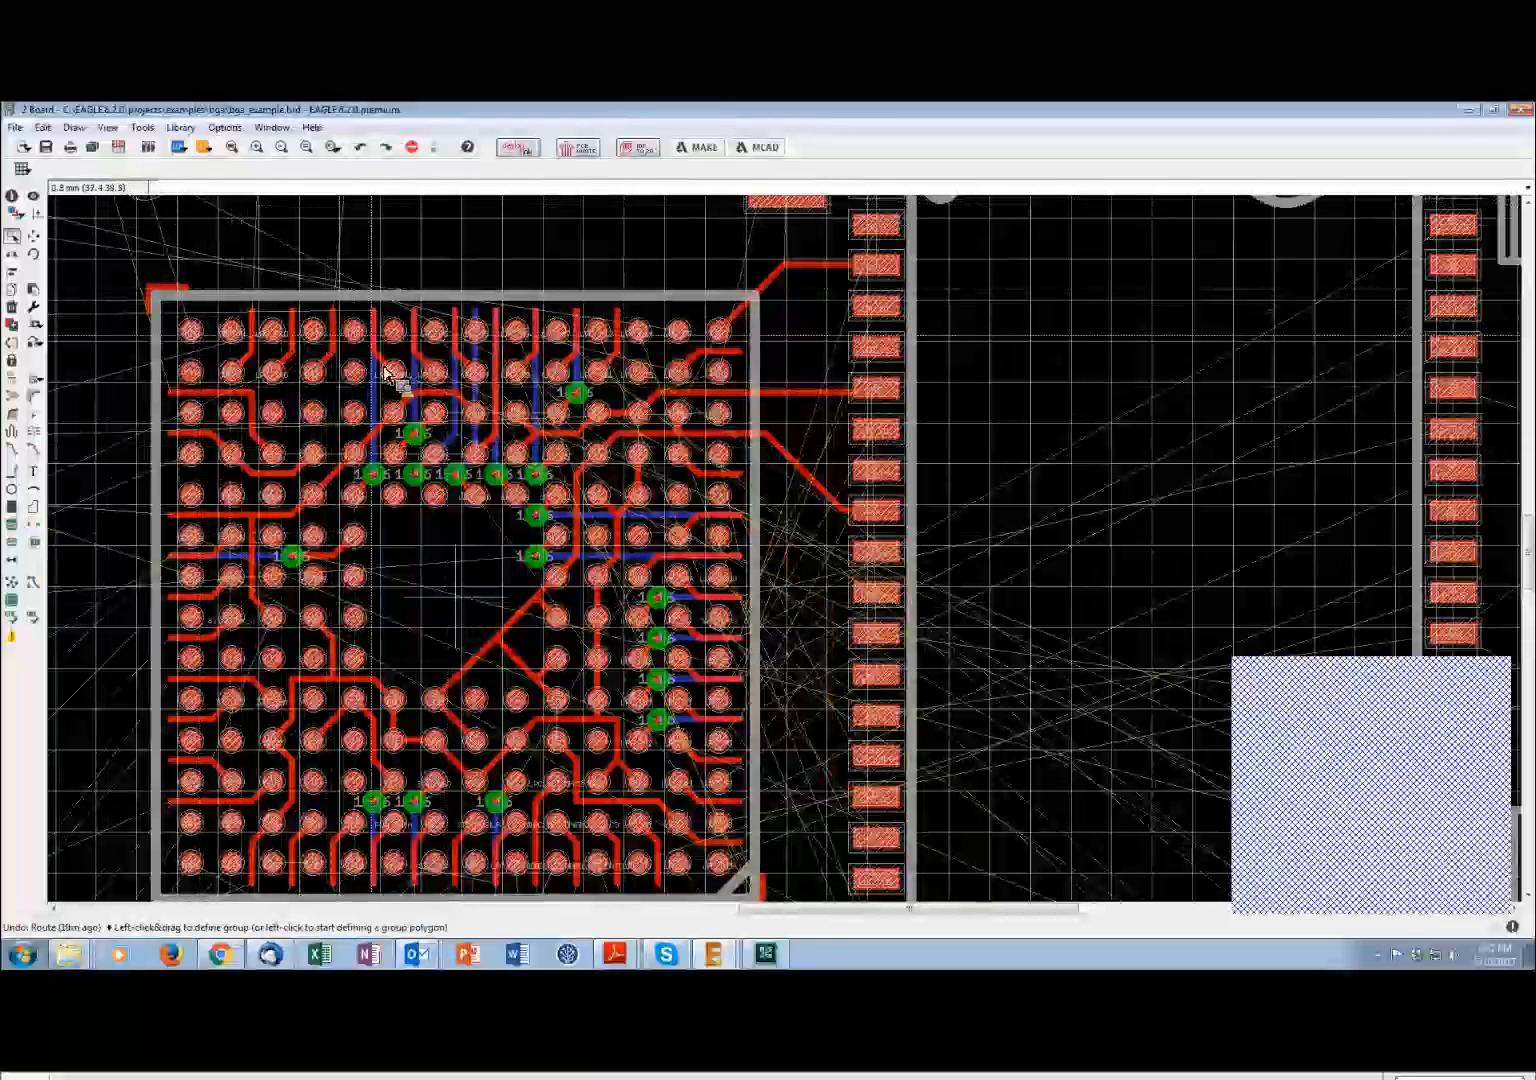
pyautogui.hotkey('ctrl', 'z')
pyautogui.hotkey('ctrl', 'z')
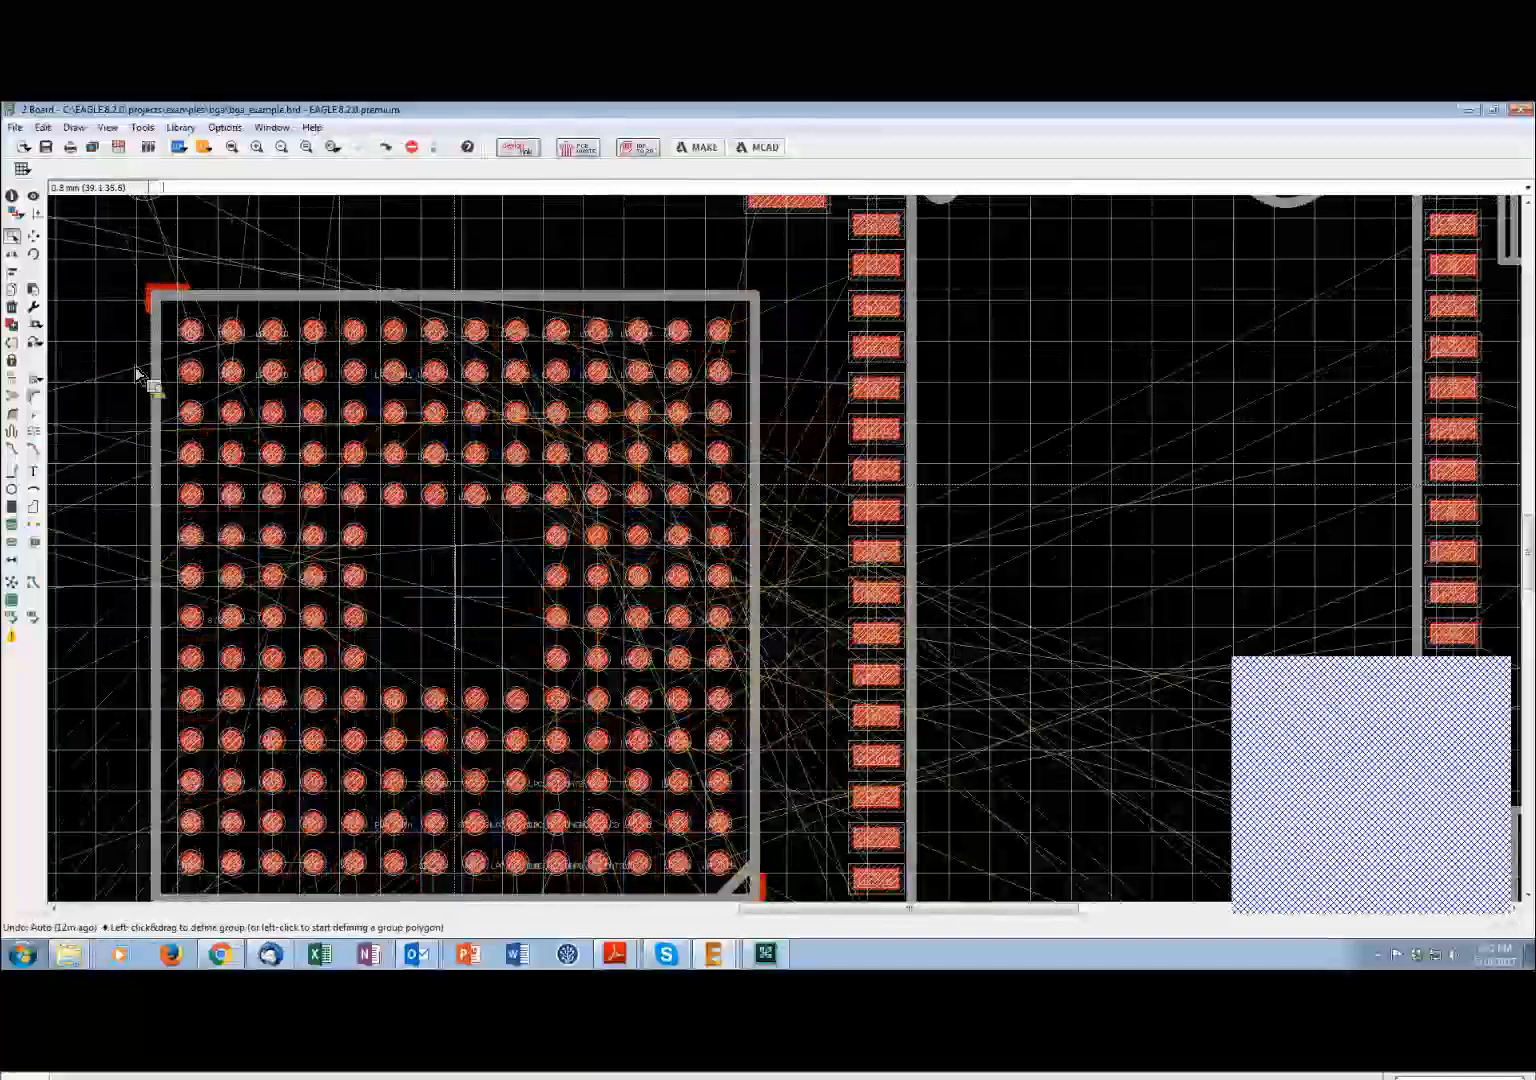
pyautogui.click(457, 597)
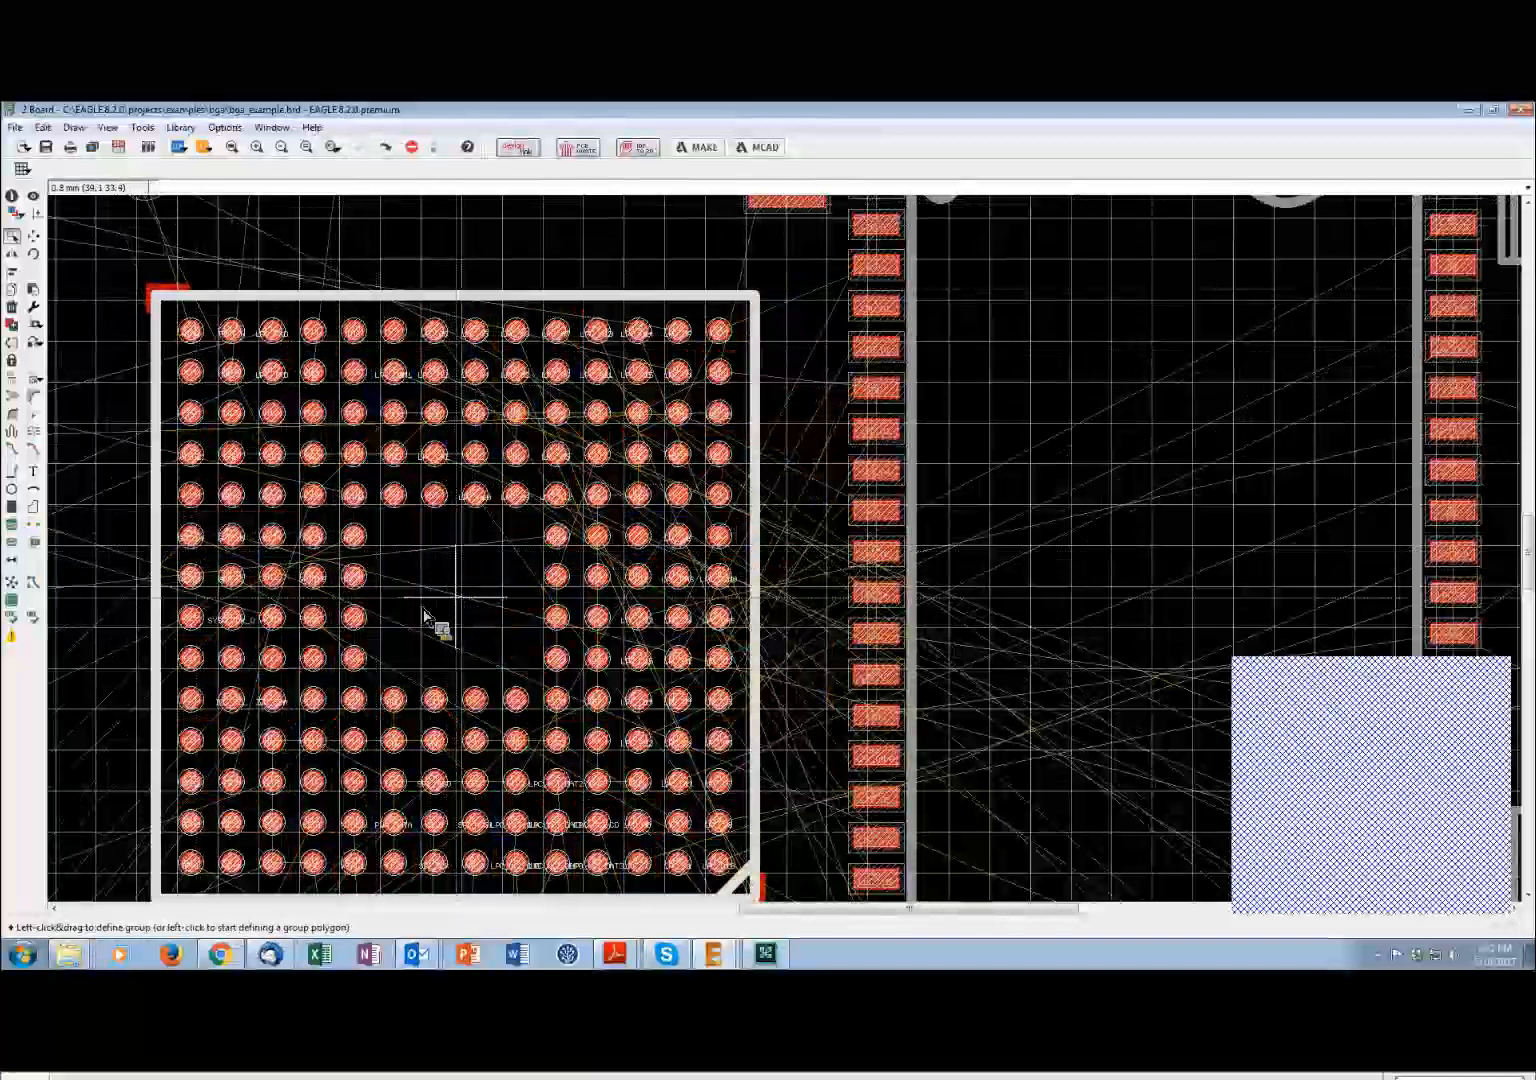
# Align the selected BGA component to the 0.8 mm grid and inspect its pads against the grid lines
pyautogui.click(11, 272)
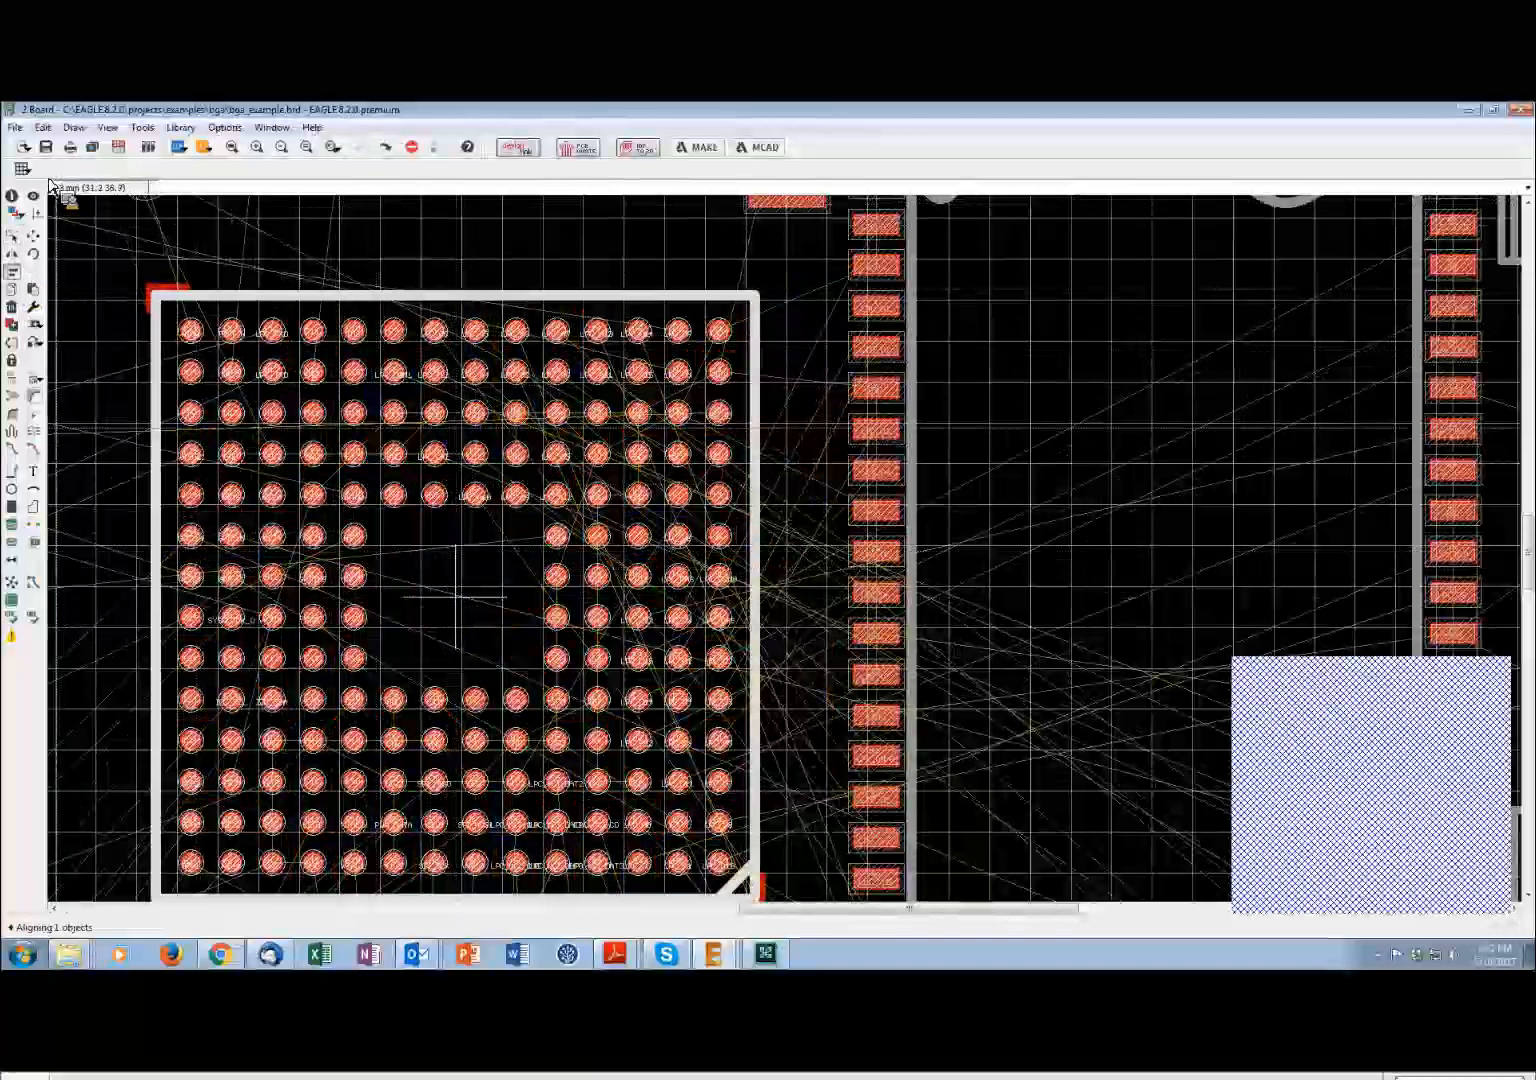
pyautogui.click(43, 171)
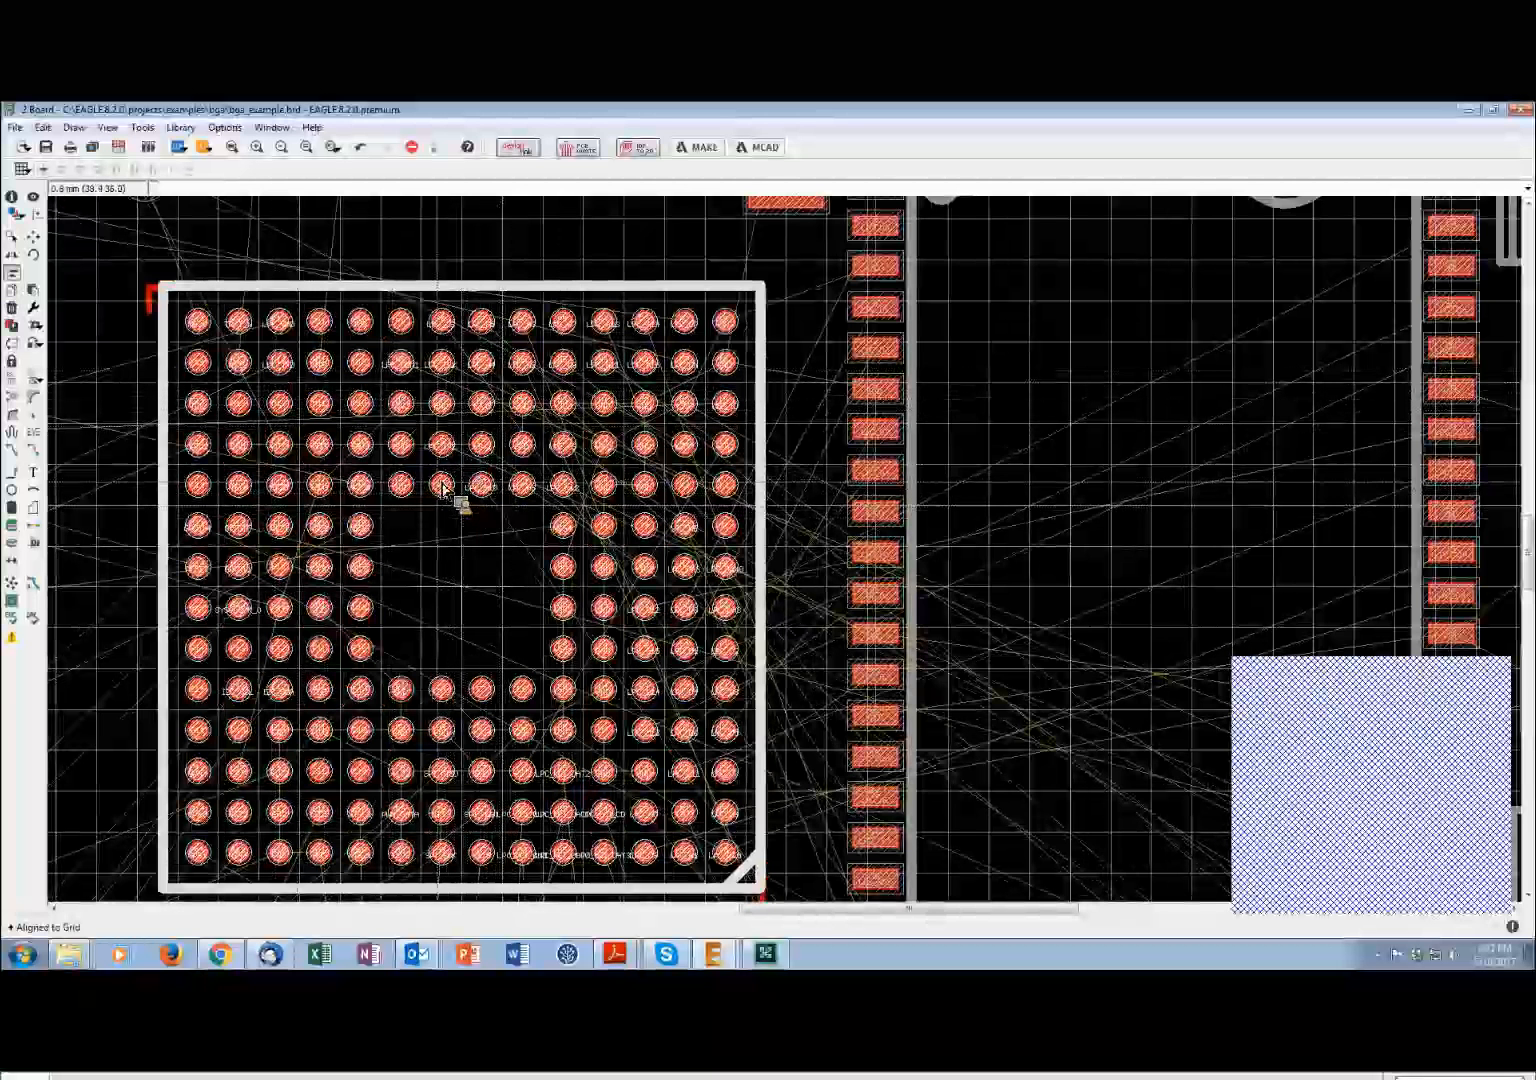
pyautogui.scroll(4, 445, 490)
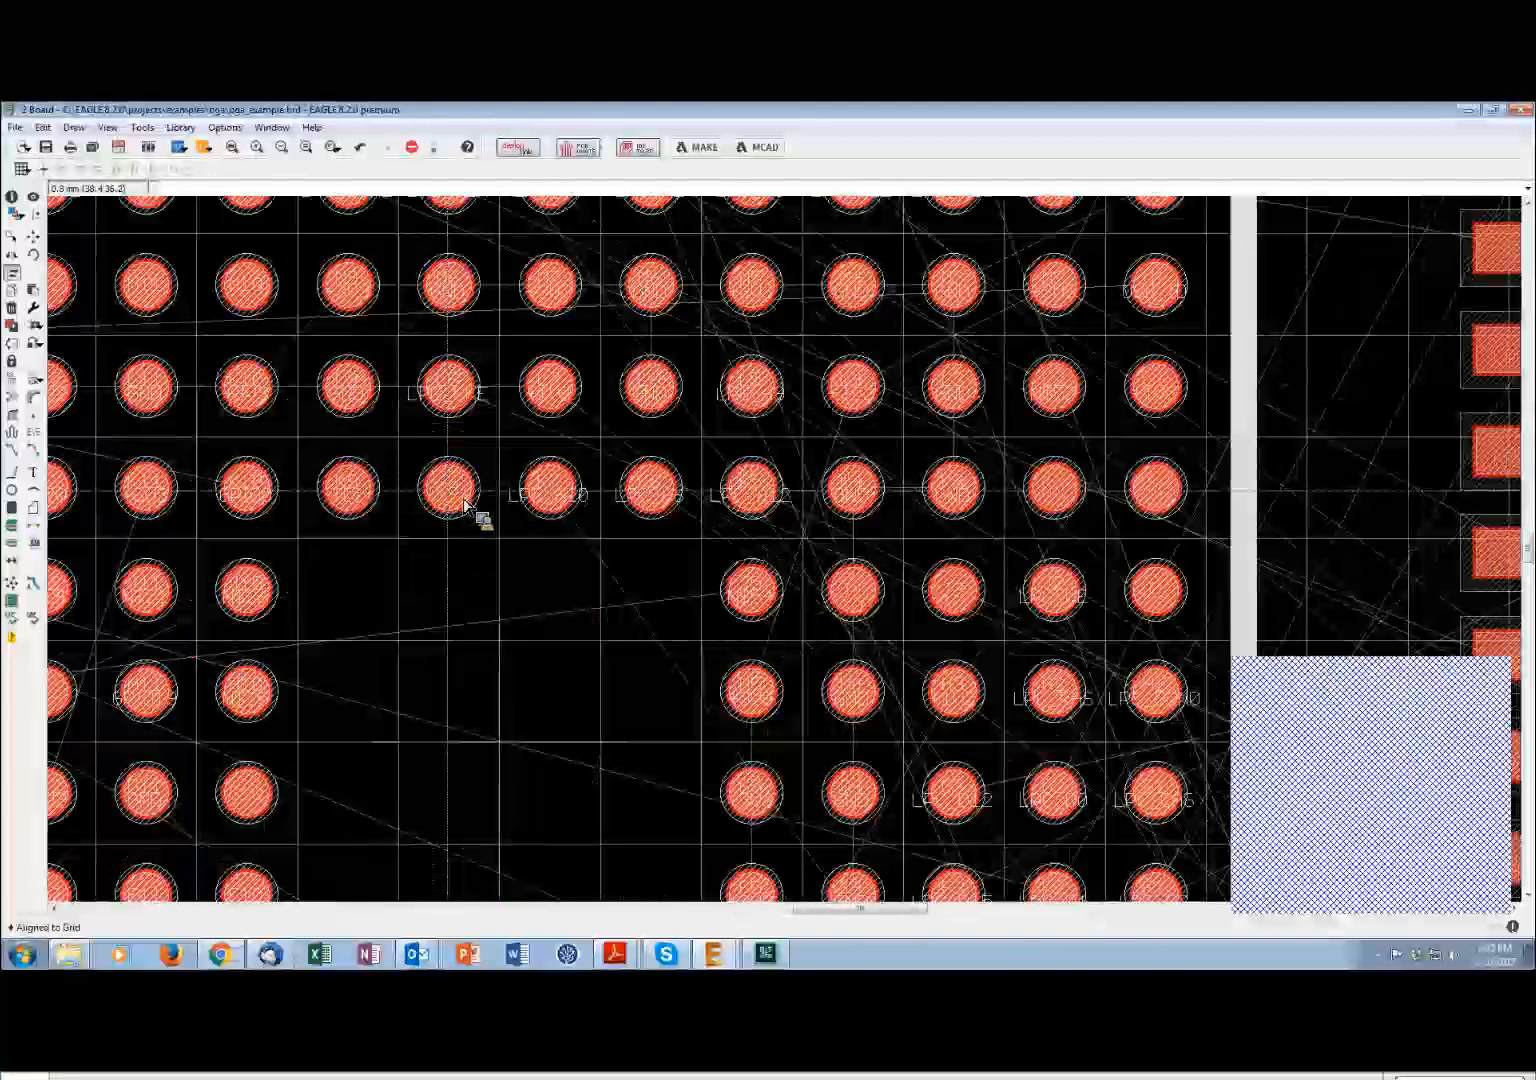
pyautogui.scroll(-3, 447, 500)
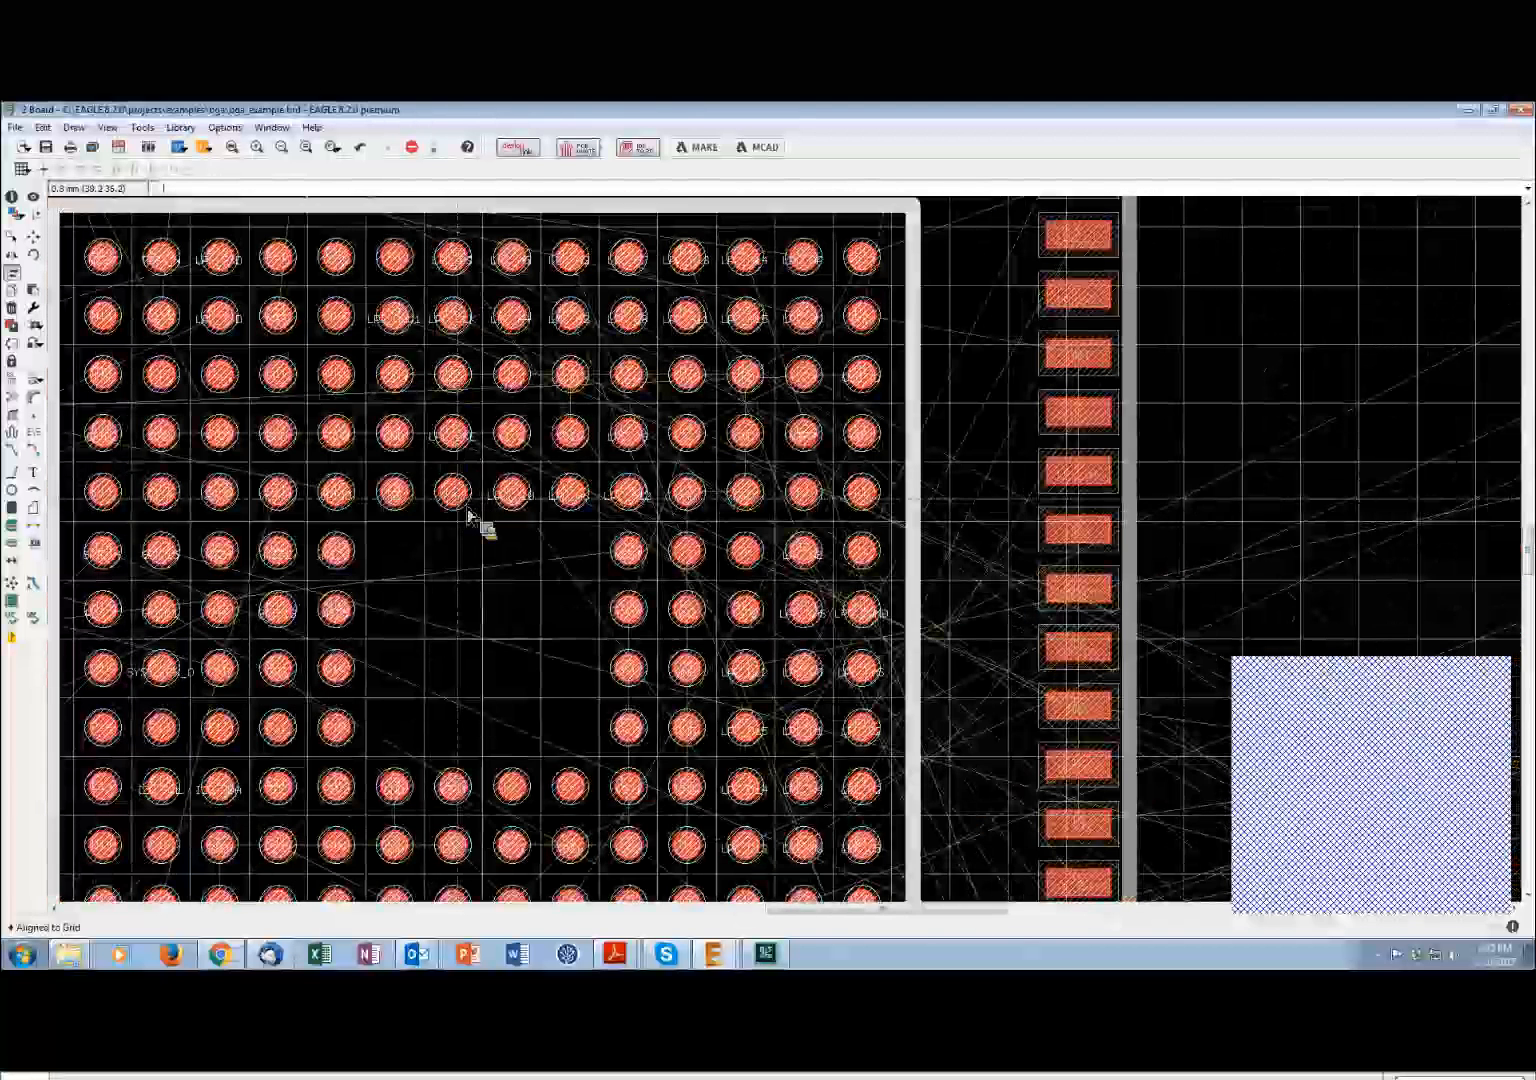
pyautogui.scroll(-2, 470, 525)
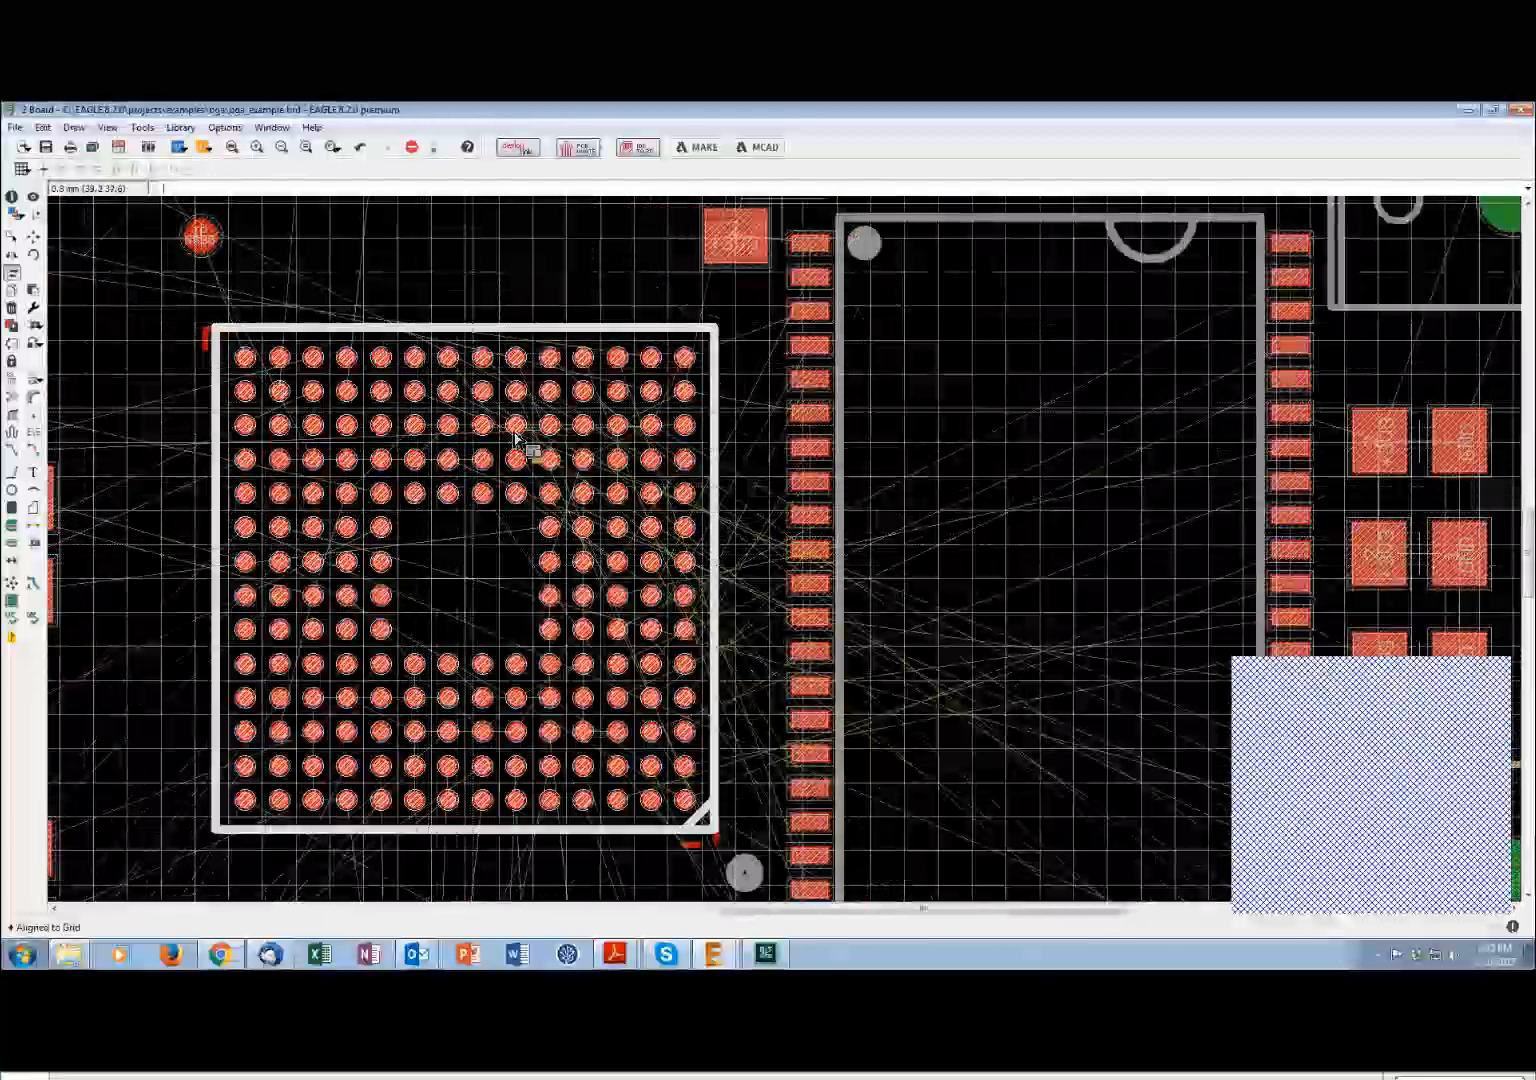
# Set the board's alternate grid size to 0.4 inch
pyautogui.click(23, 171)
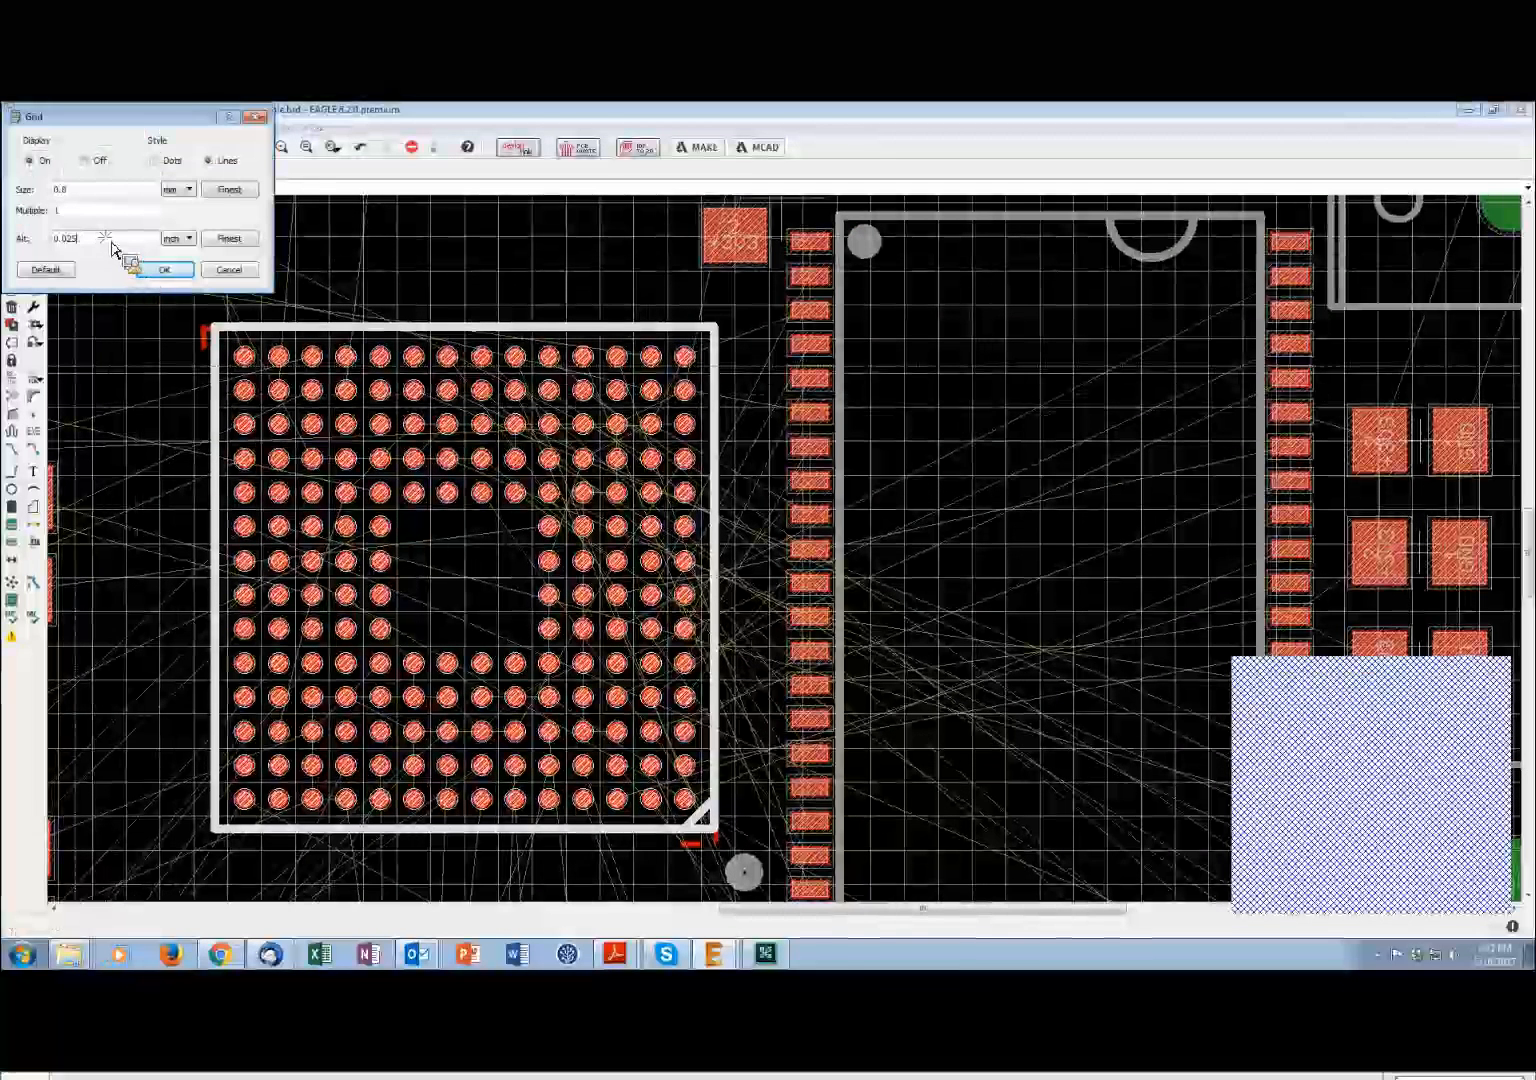
pyautogui.doubleClick(70, 239)
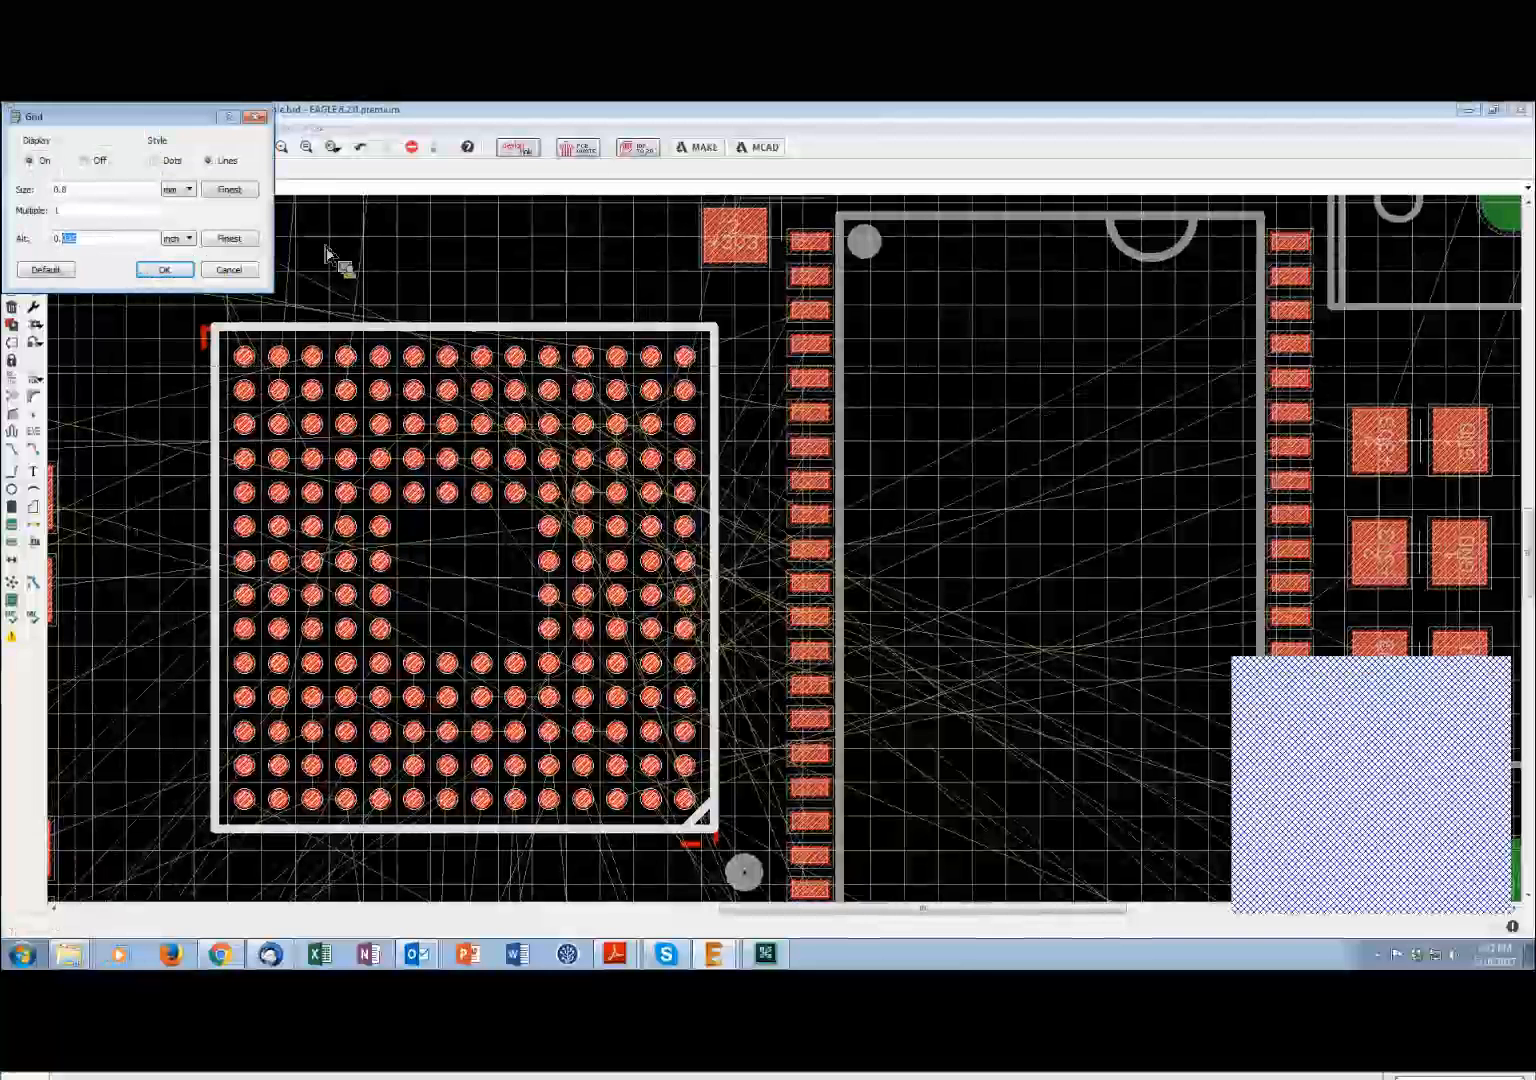
pyautogui.write('4')
pyautogui.press('Return')
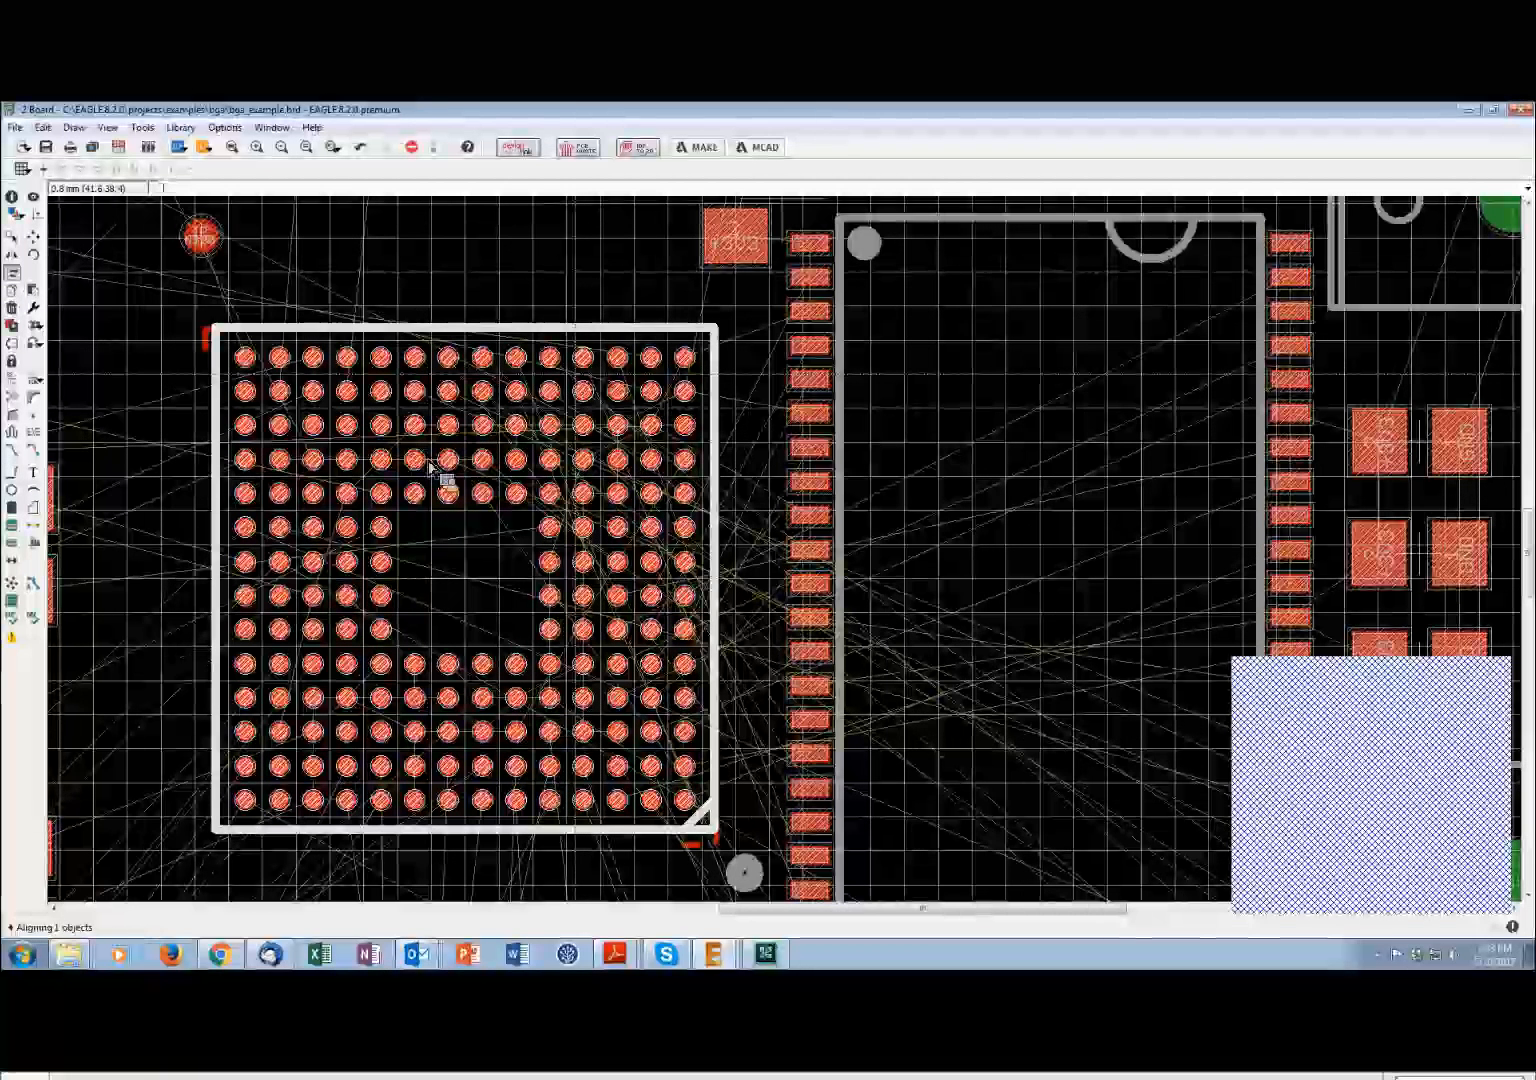
# Examine how the BGA pads sit relative to the grid and review the main and alternate grid settings
pyautogui.scroll(1, 520, 483)
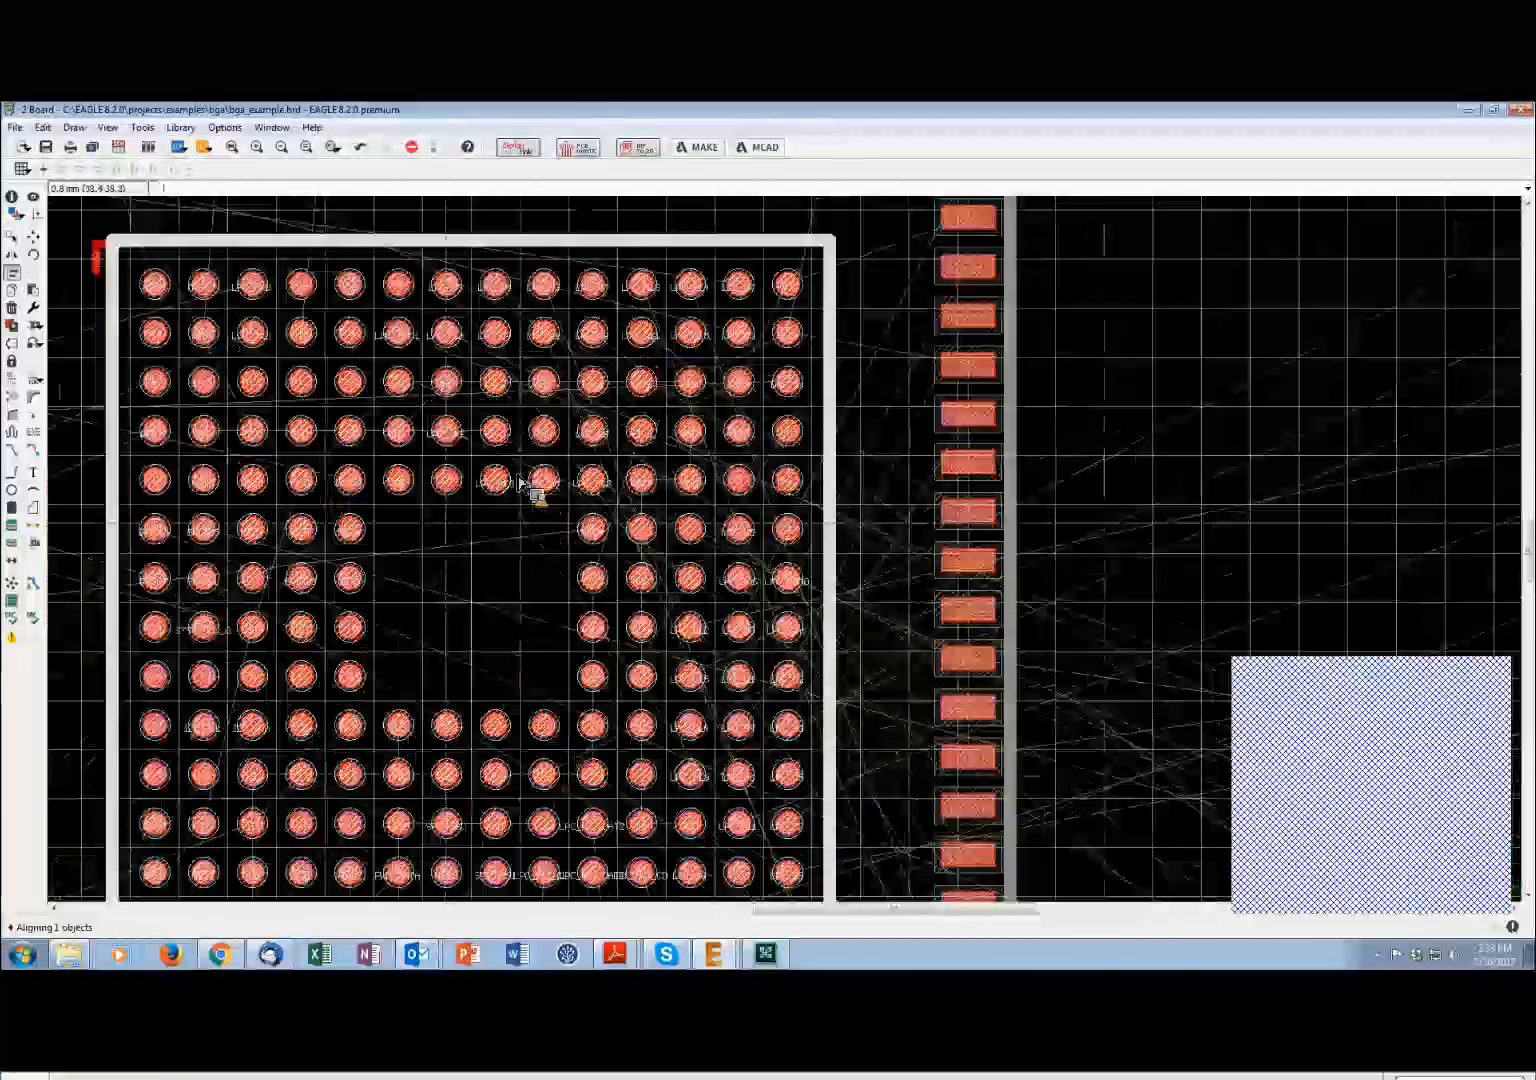
pyautogui.scroll(1, 520, 483)
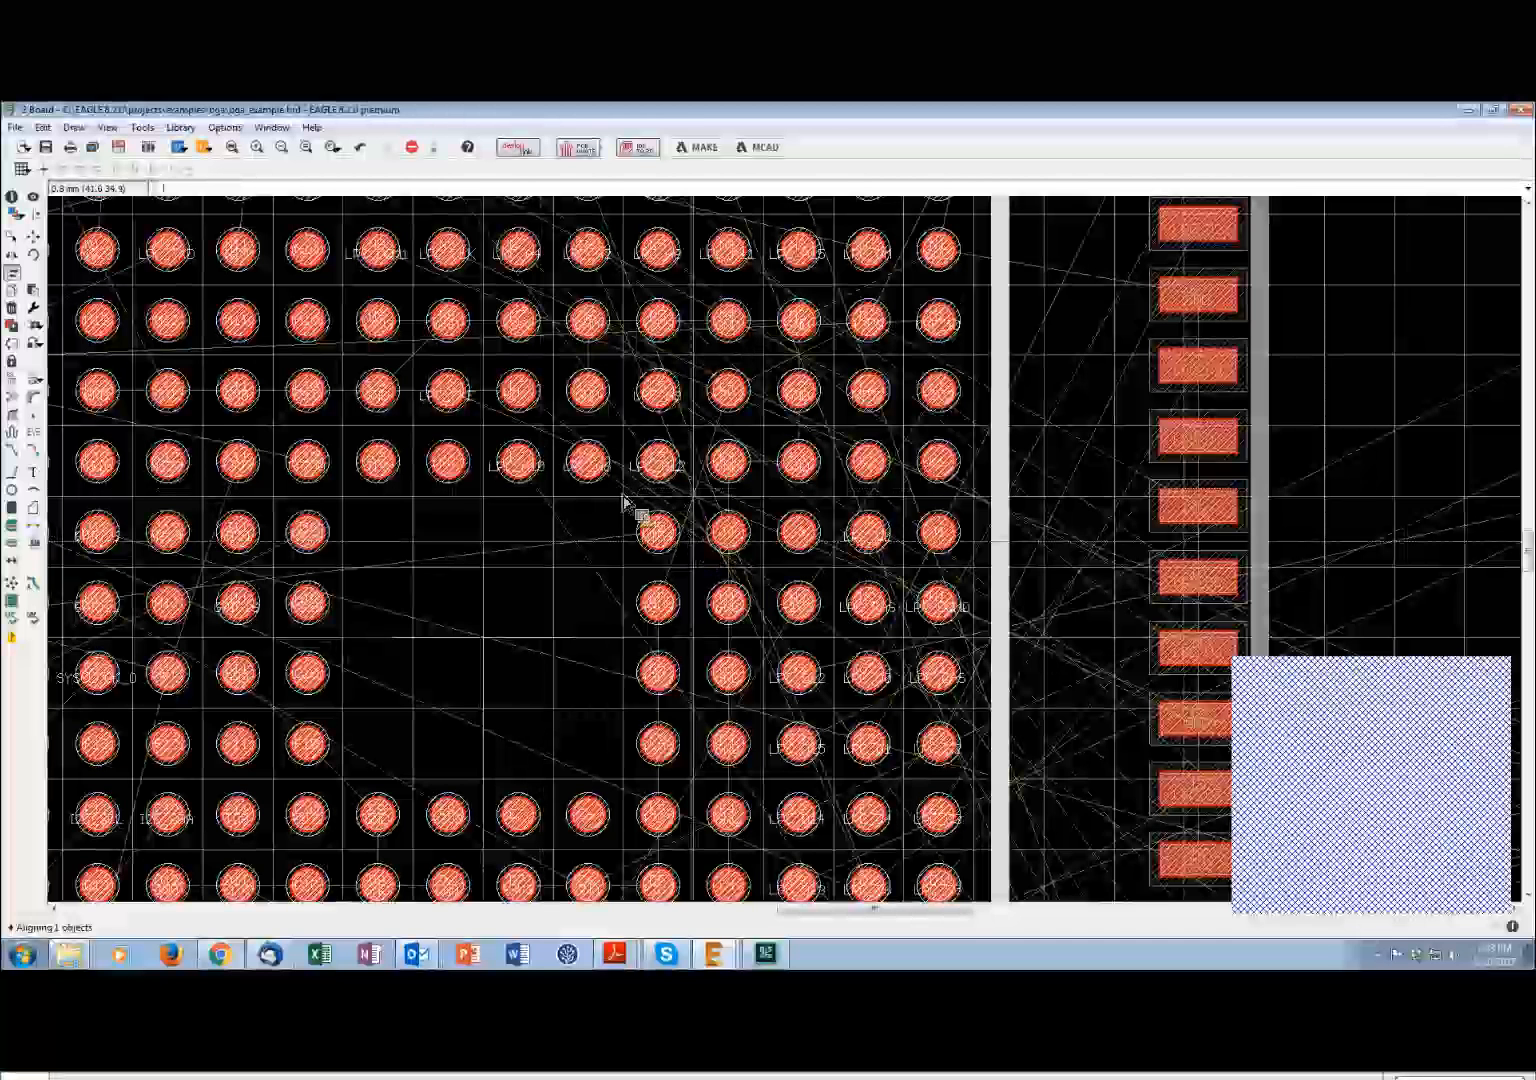
pyautogui.click(21, 168)
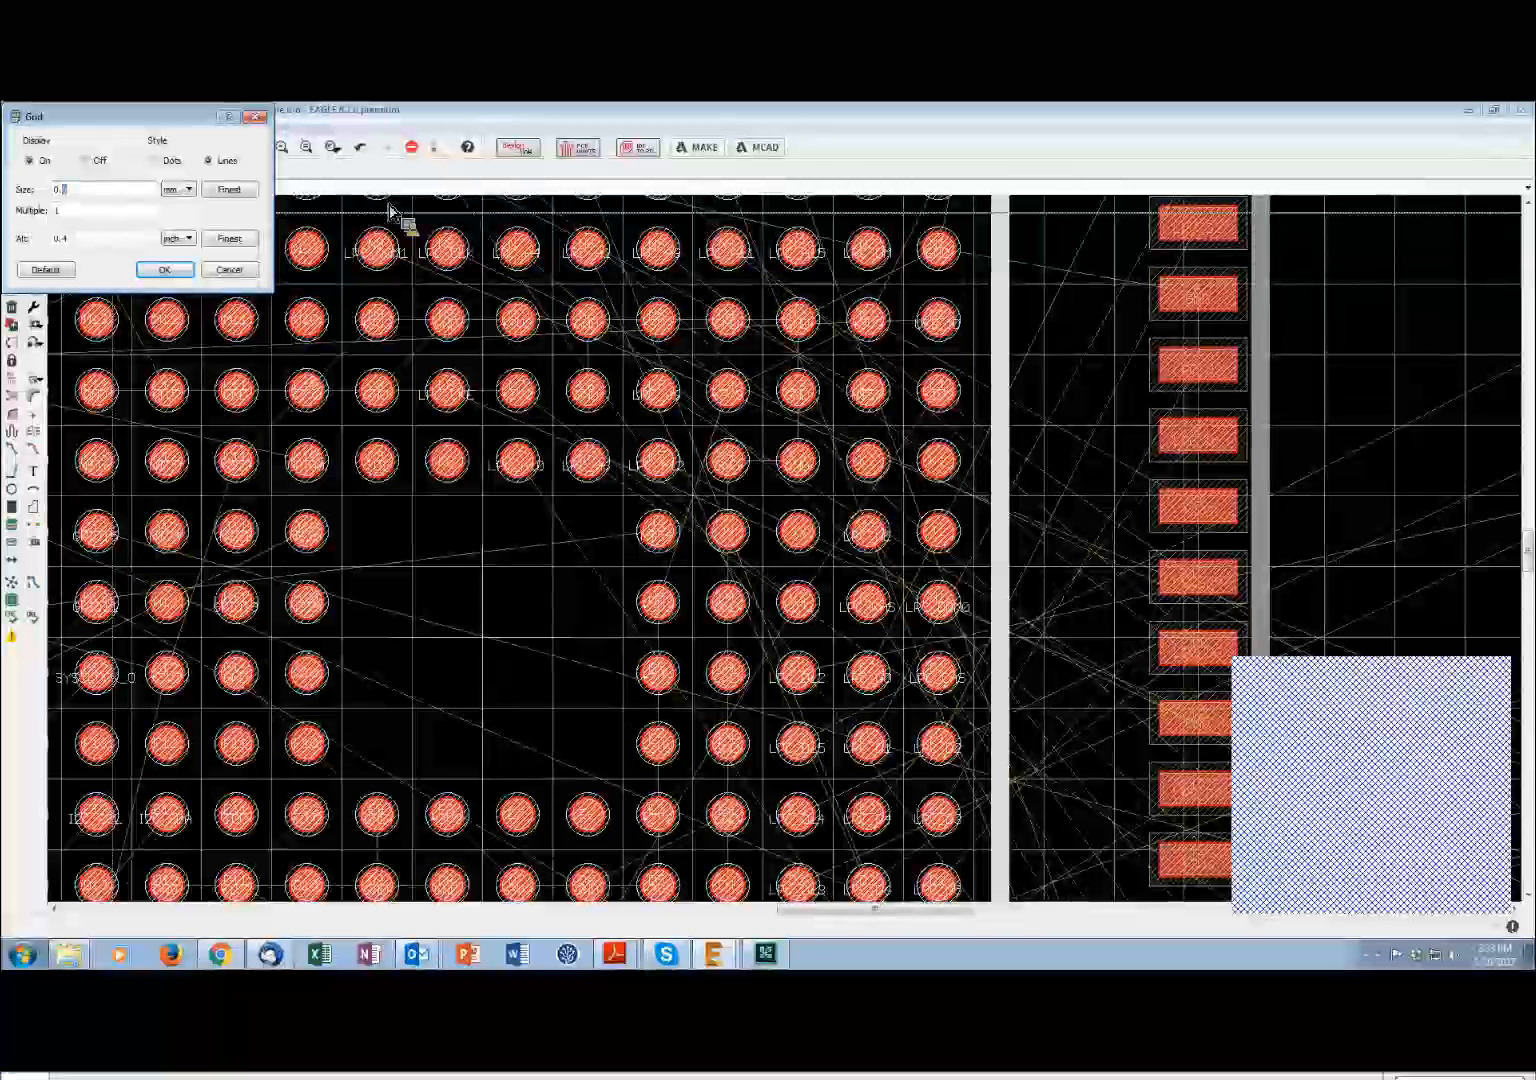
pyautogui.press('Return')
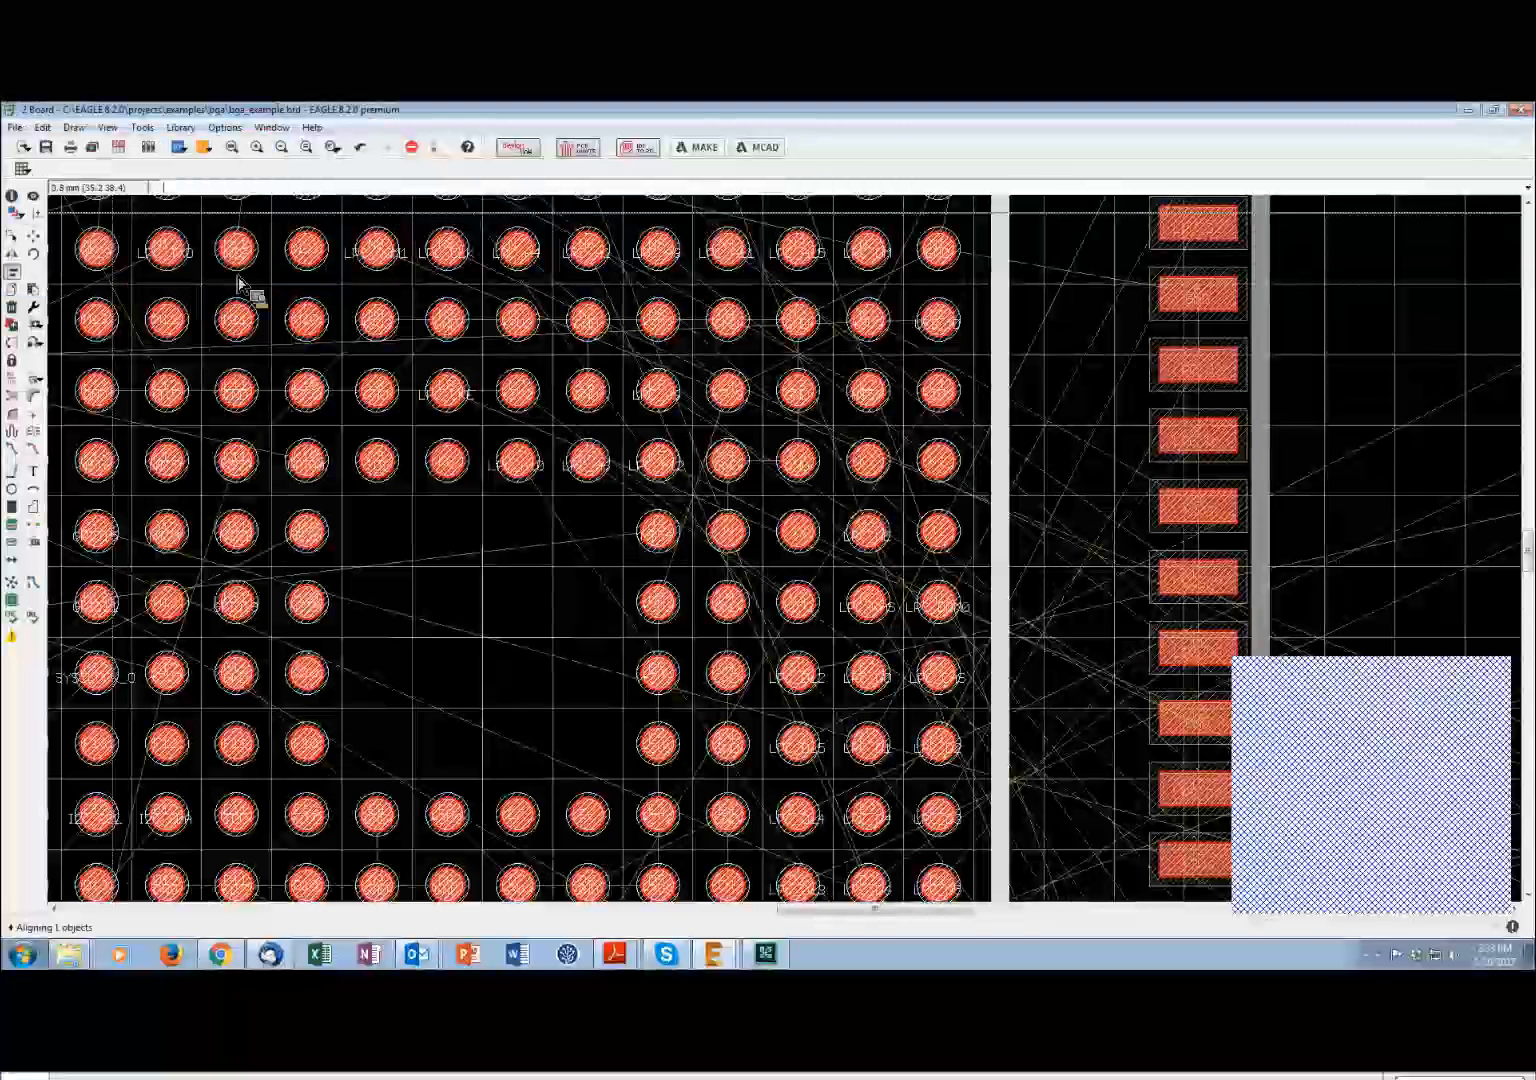
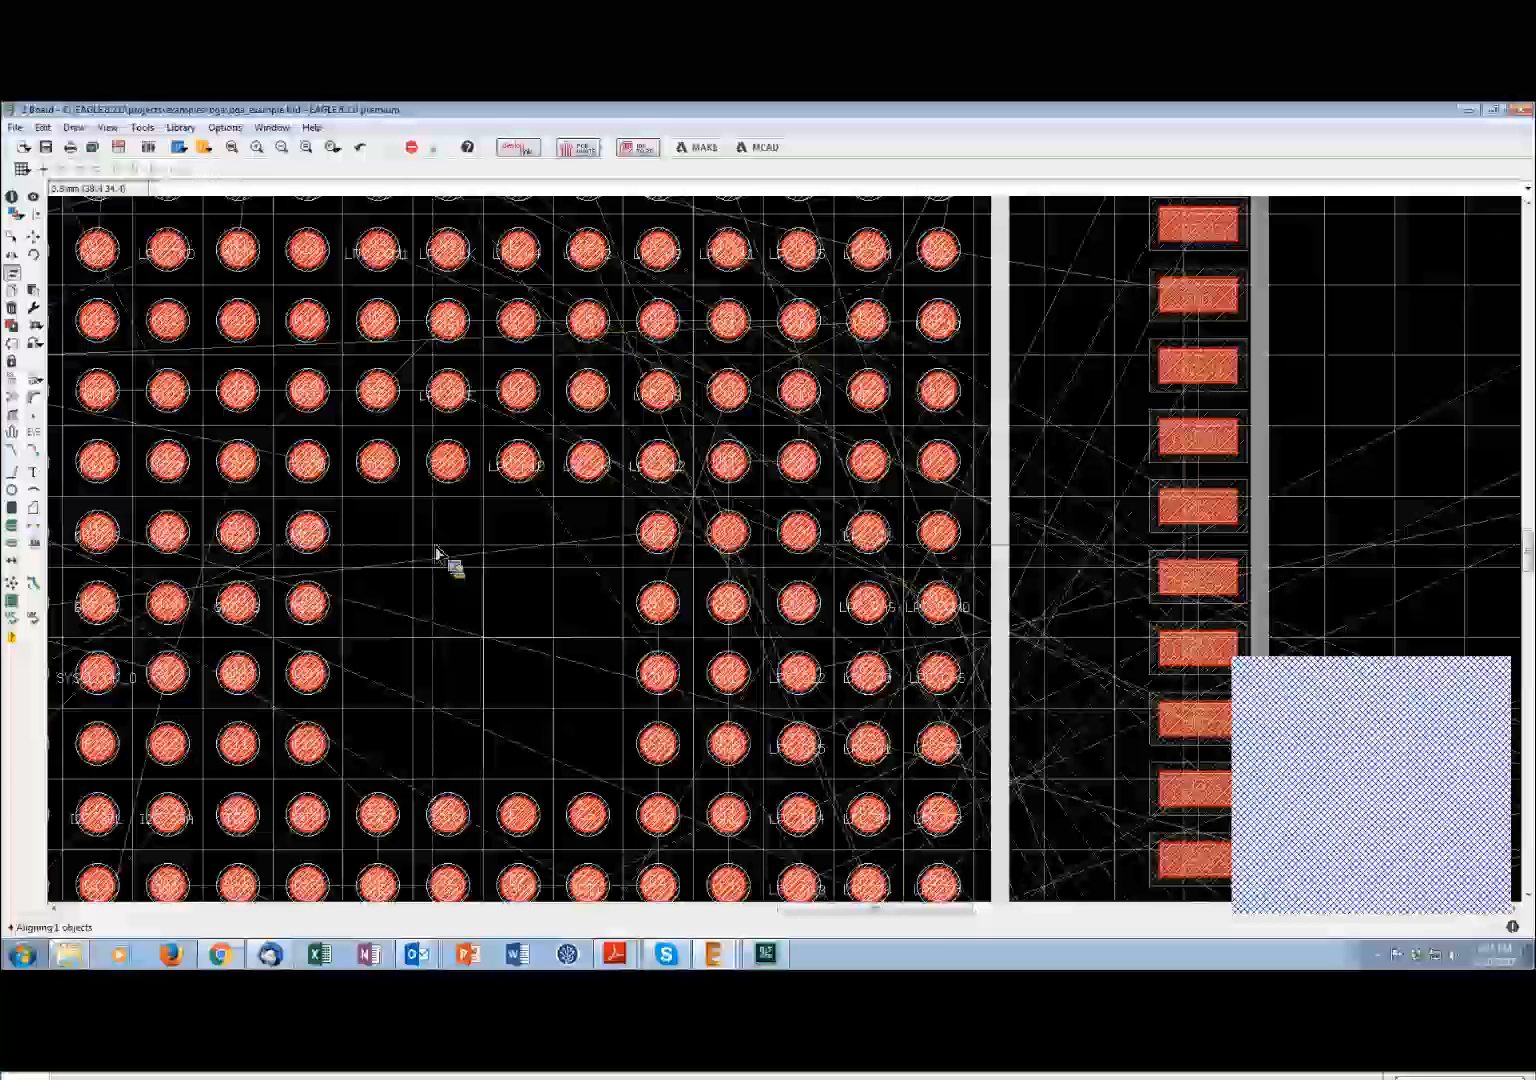
pyautogui.scroll(-1, 436, 550)
pyautogui.scroll(-3, 440, 555)
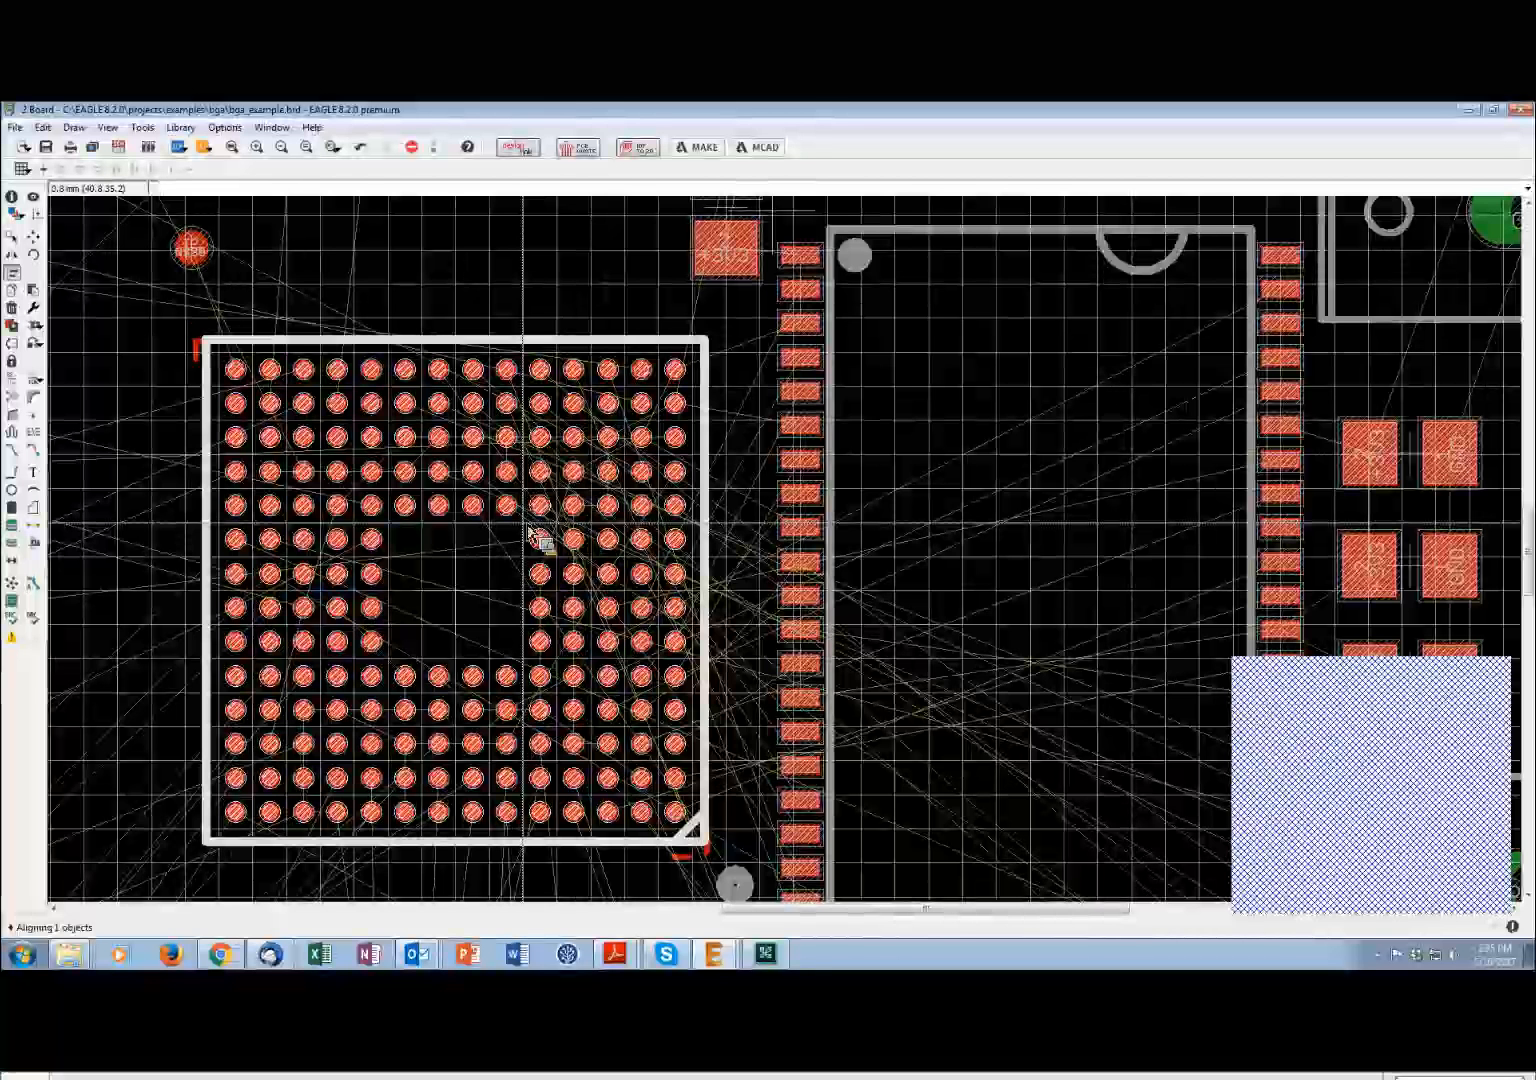
pyautogui.click(540, 538)
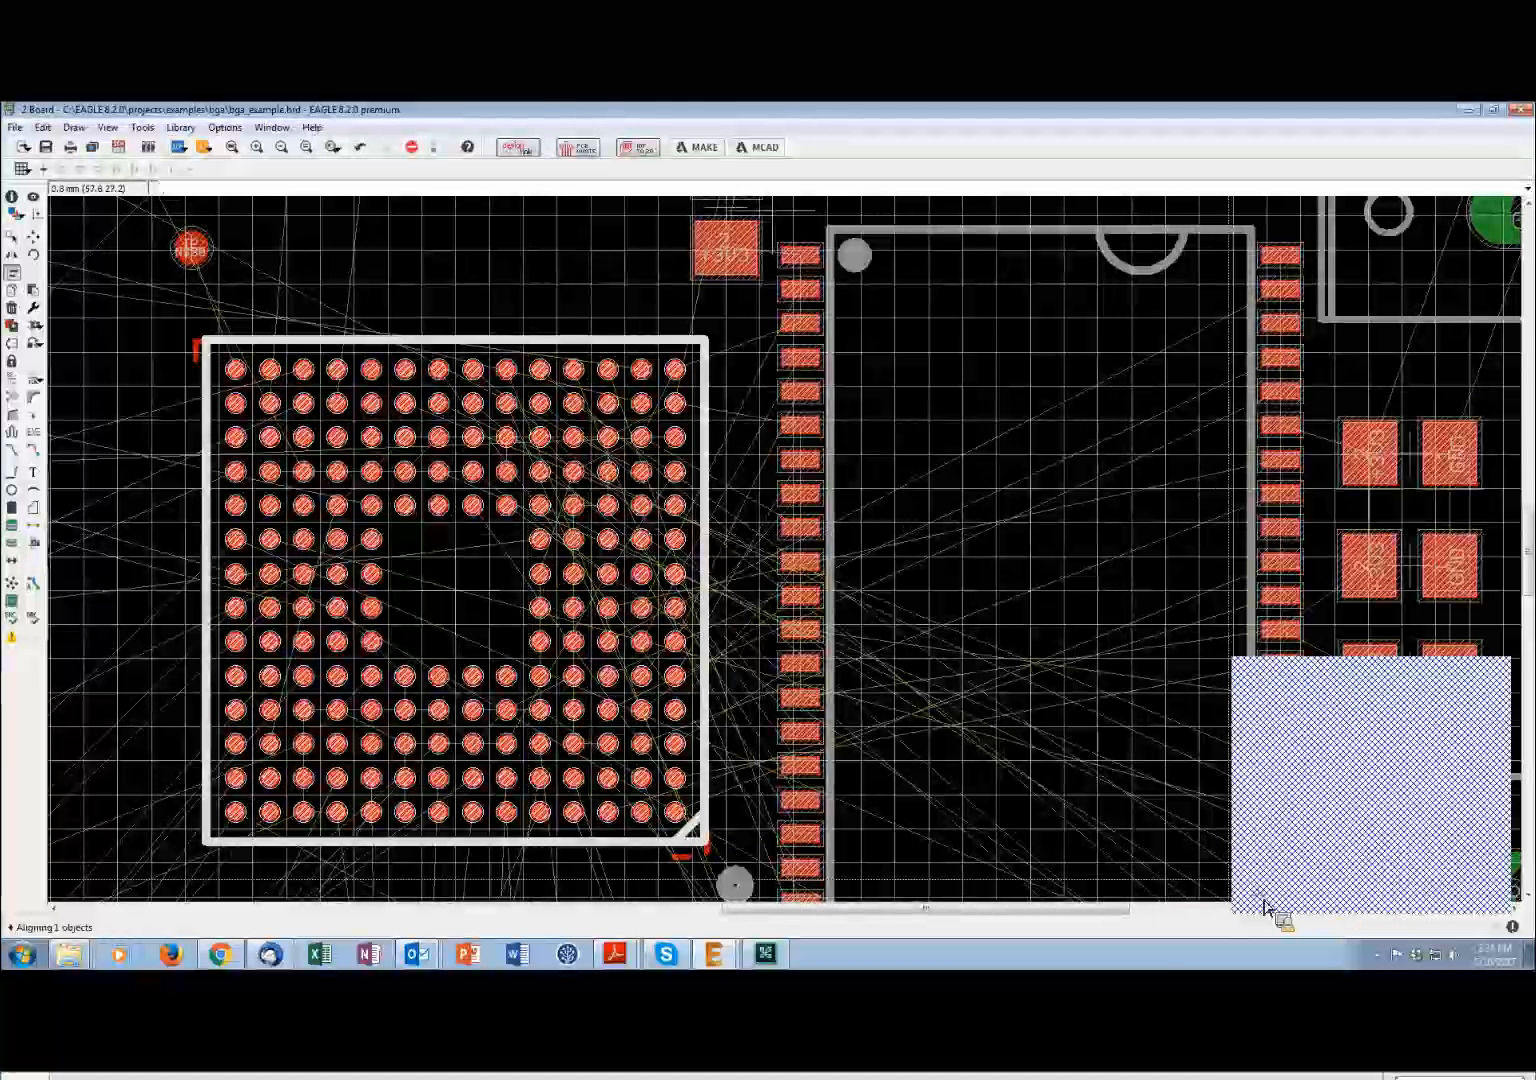
pyautogui.click(1334, 861)
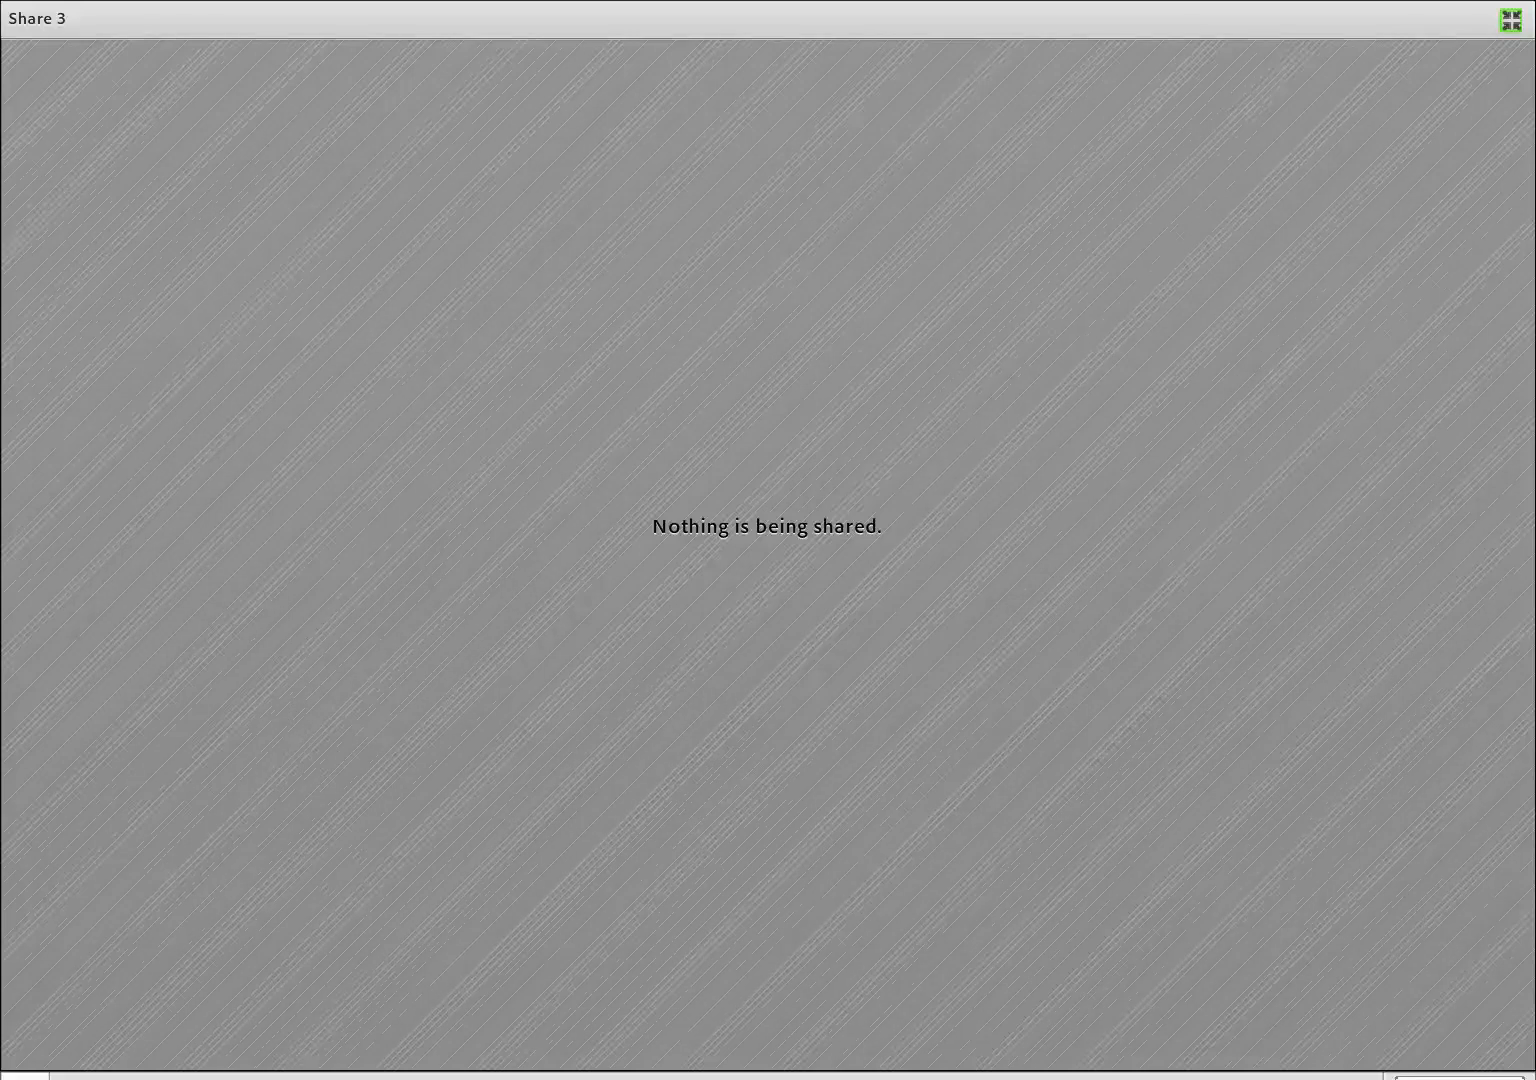